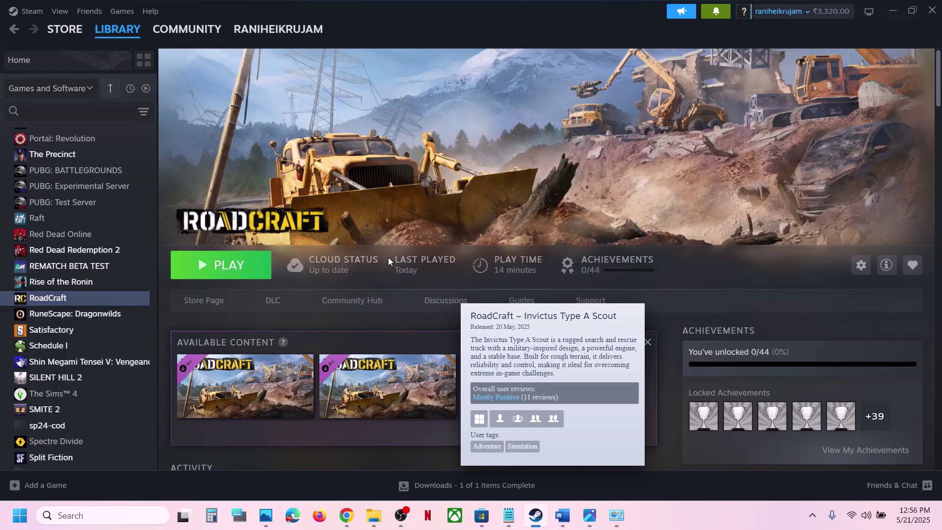
Step: Open RoadCraft's properties and replace its current launch option with -dx12
right_click(104, 299)
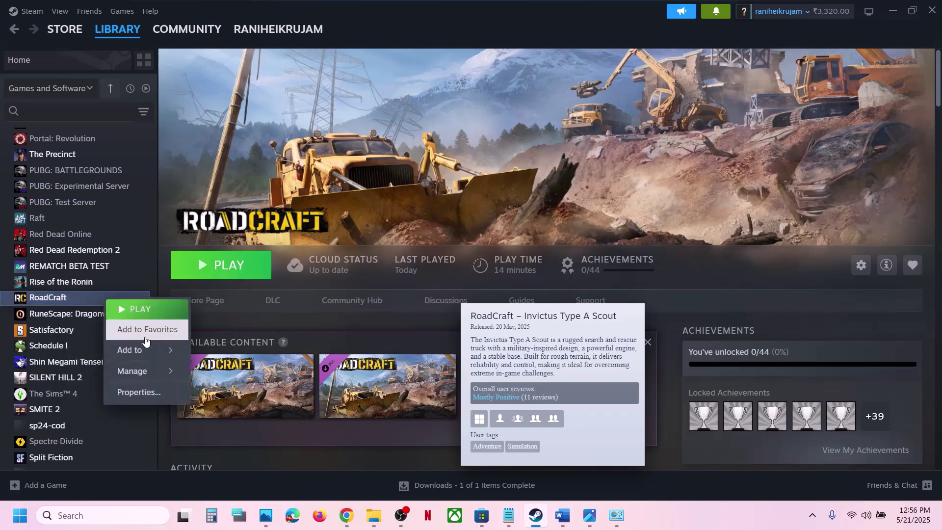
left_click(136, 389)
left_click_drag(373, 334, 326, 346)
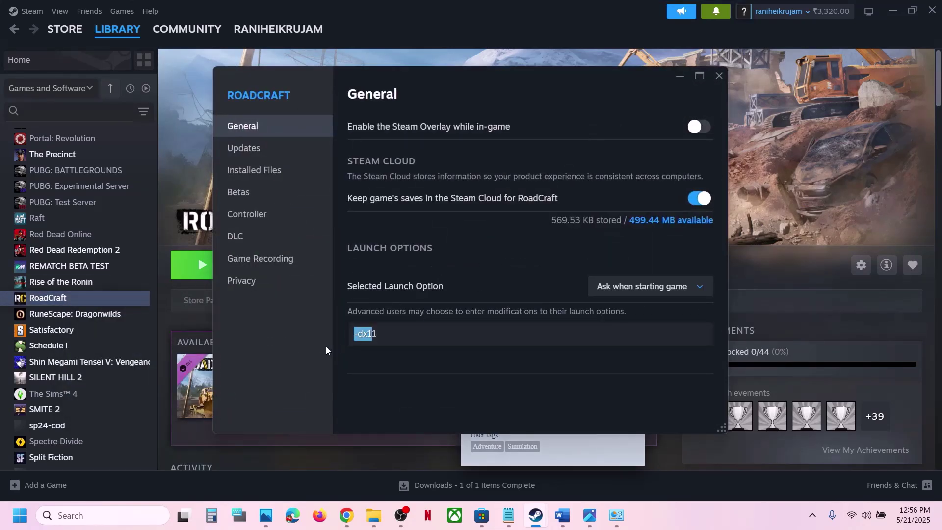
key("BackSpace")
type("-dx12")
Step: Clear RoadCraft's launch options, close its properties and return to the game's library page
left_click_drag(389, 333, 322, 334)
key("BackSpace")
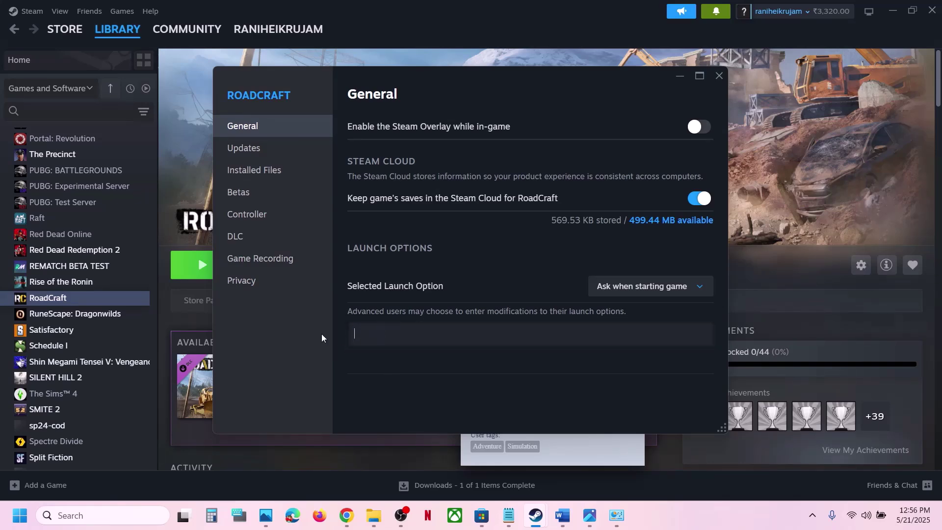
left_click(719, 76)
left_click(101, 289)
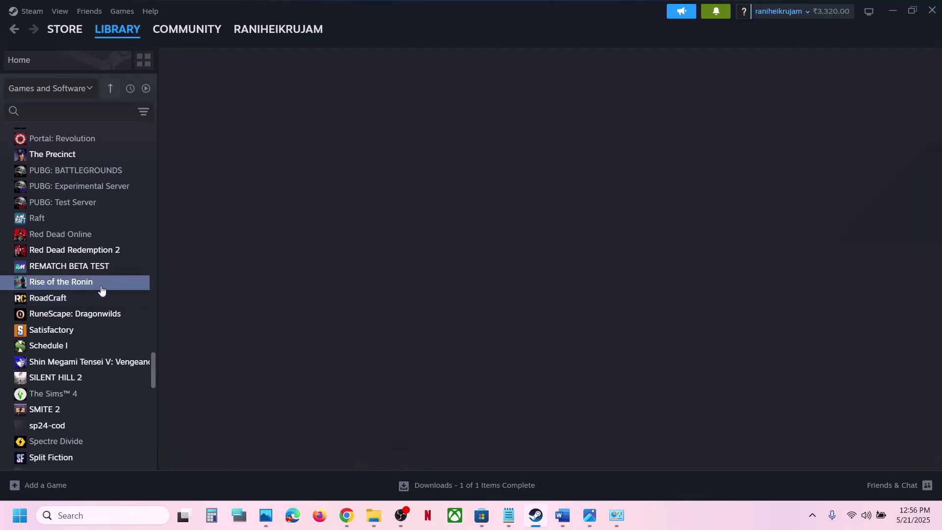
left_click(88, 298)
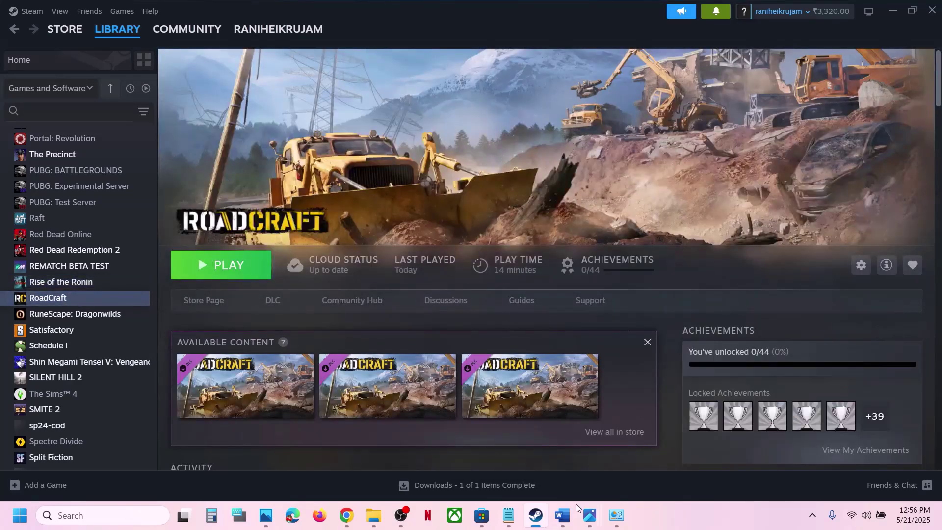
Step: Switch to the Word document, highlight the Step 5 text "Disable/Enable Steam Input", and return to Steam
left_click(563, 515)
scroll(276, 343, "down", 2)
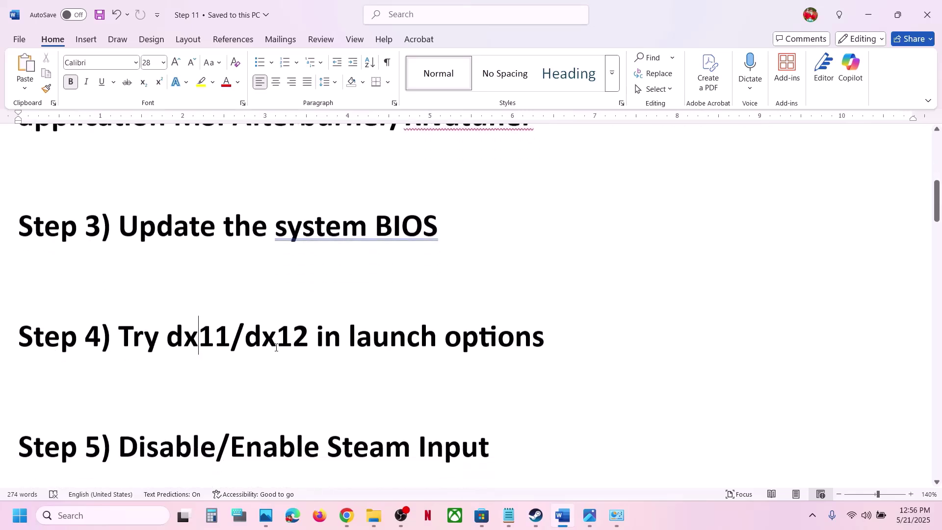
scroll(275, 348, "down", 1)
left_click_drag(144, 413, 552, 395)
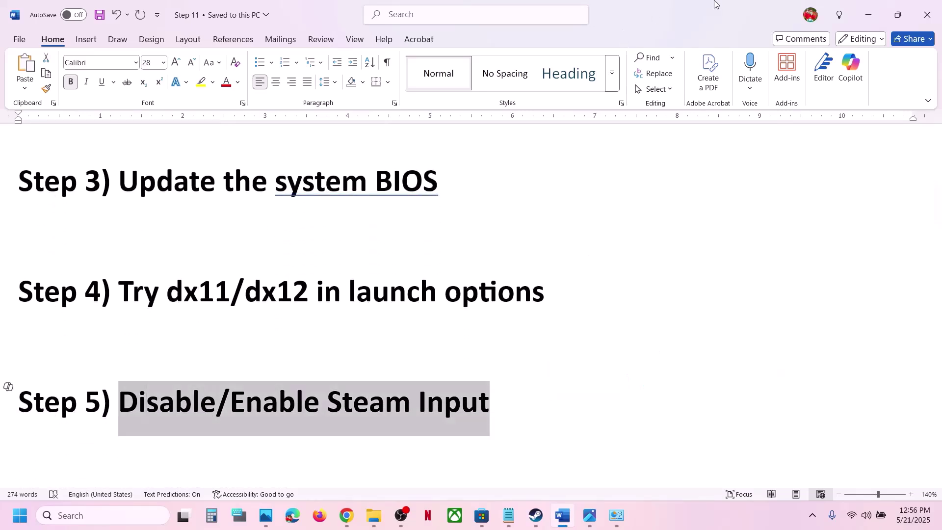
left_click(867, 15)
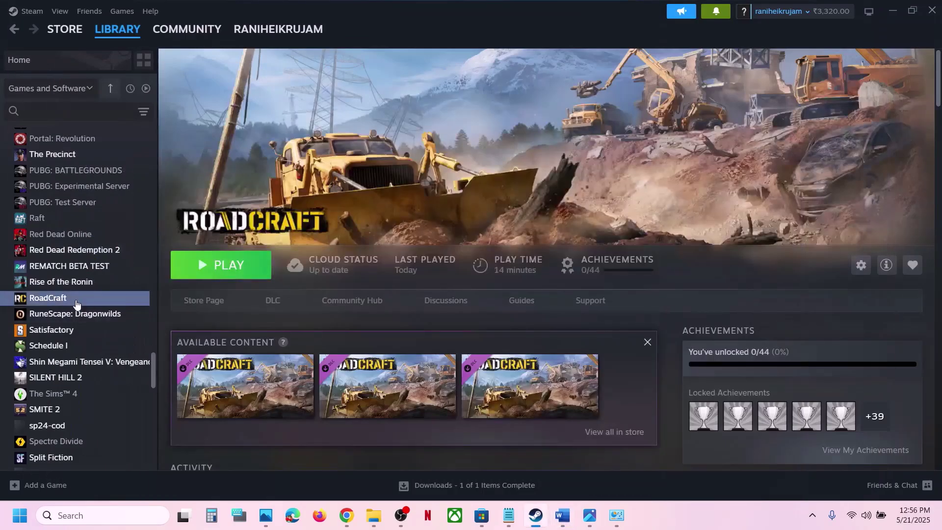
Step: Set RoadCraft's controller override to Disable Steam Input and close the game's properties
right_click(76, 296)
mouse_move(126, 362)
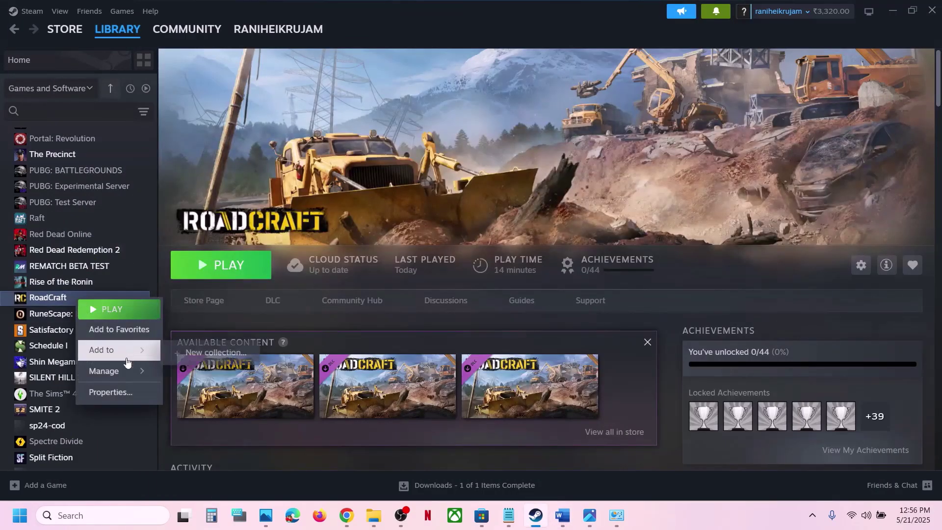
left_click(111, 392)
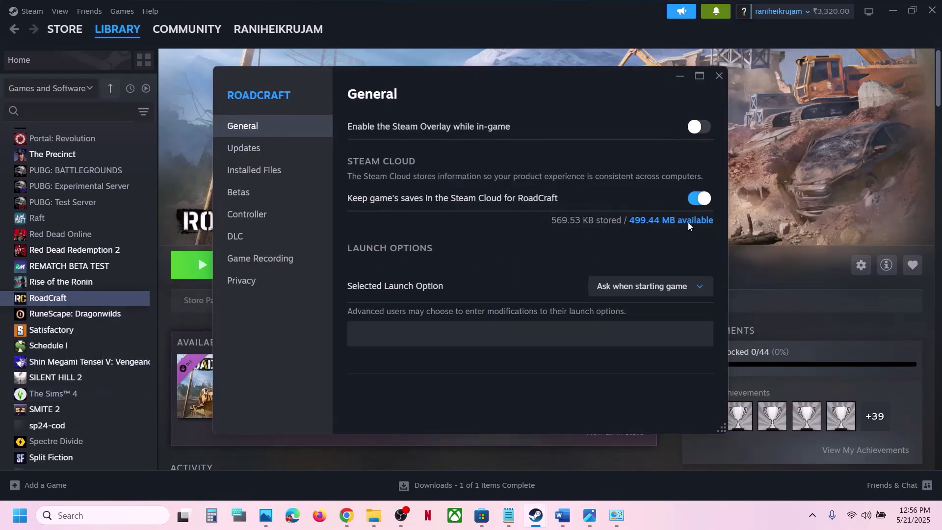
left_click(259, 215)
left_click(658, 178)
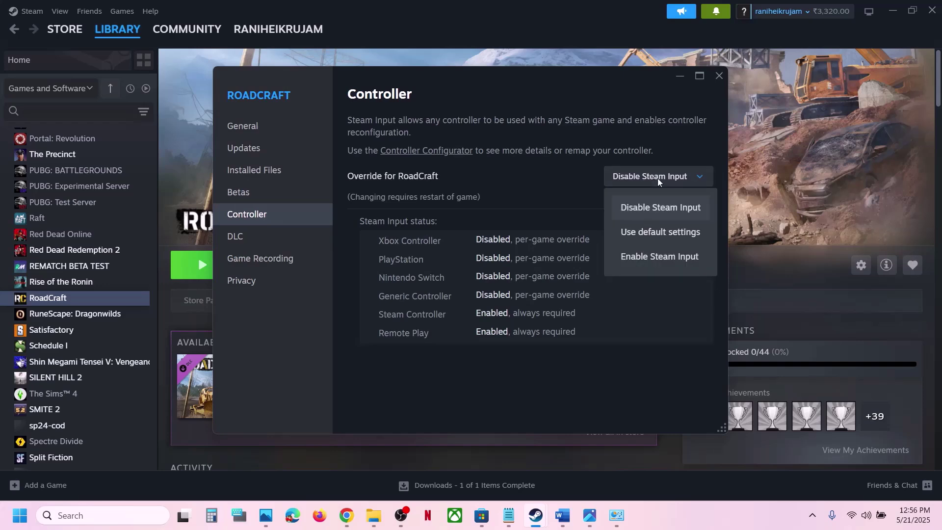
left_click(640, 216)
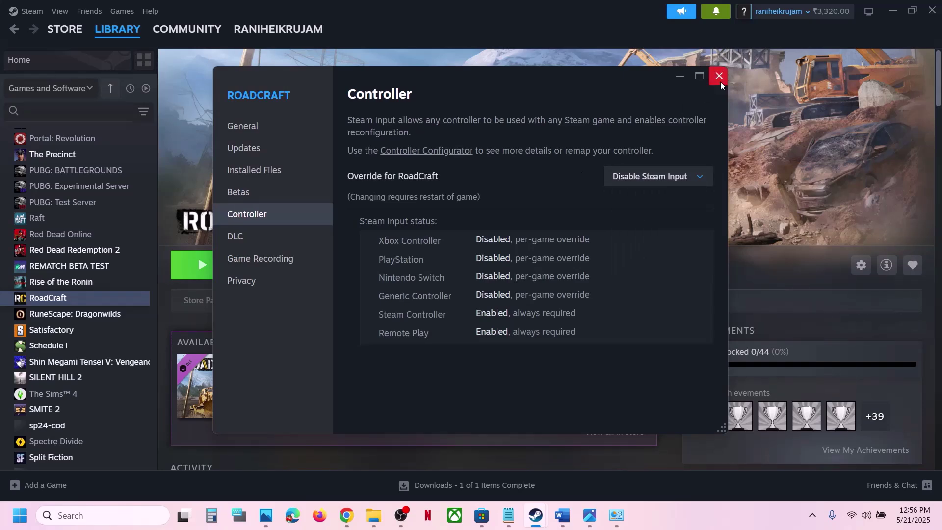
left_click(668, 173)
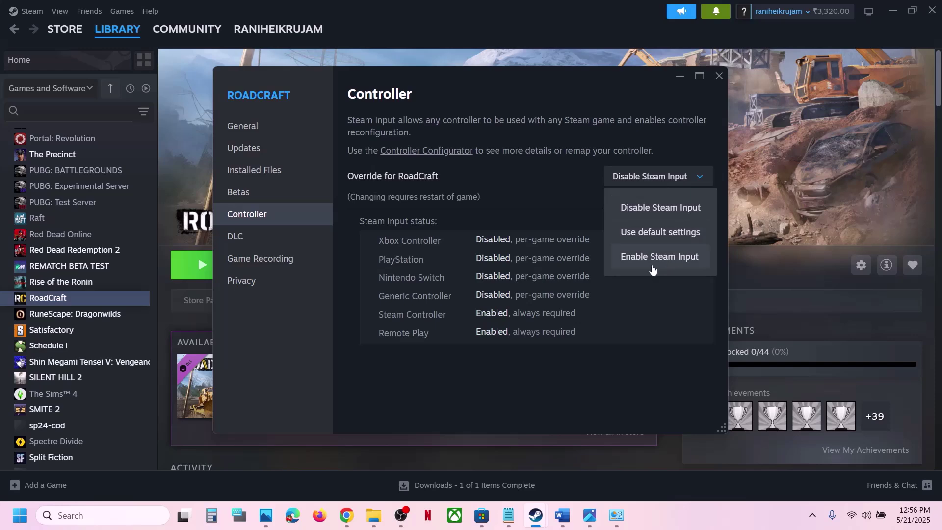
left_click(718, 78)
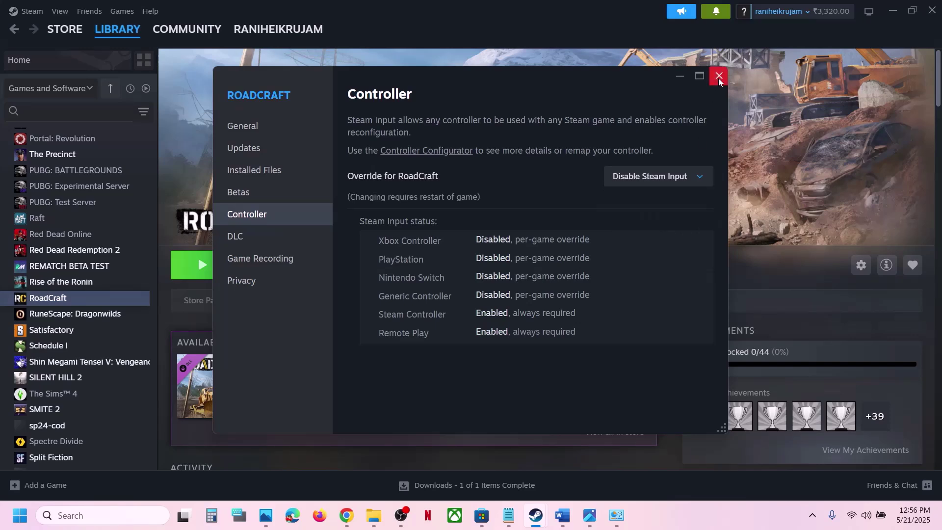
left_click(719, 78)
Step: Switch to the Word document and highlight the Step 6 clean graphics driver installation text and its NVIDIA and AMD links
left_click(569, 515)
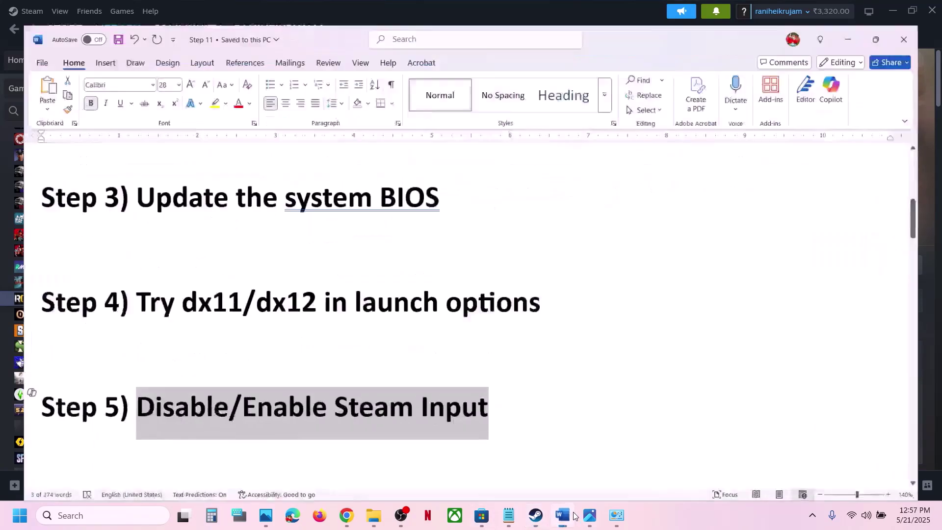
scroll(345, 323, "down", 3)
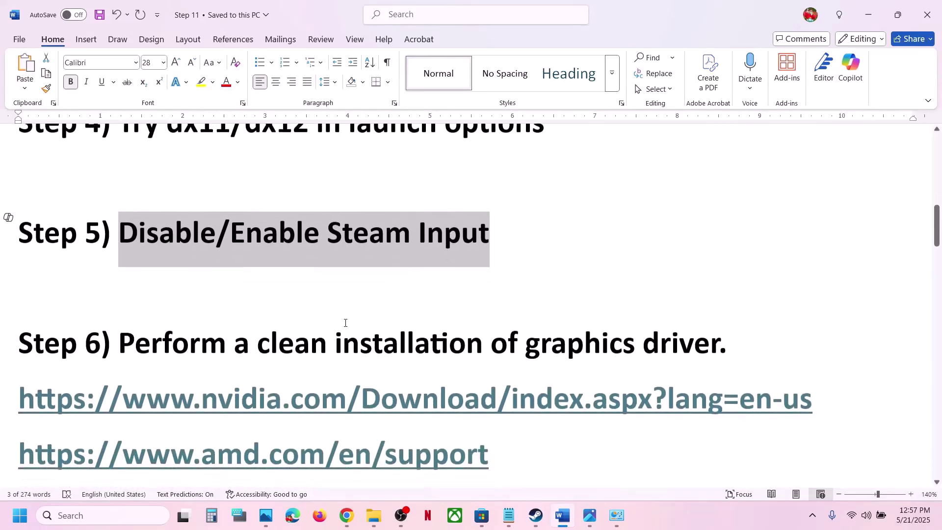
scroll(250, 315, "down", 1)
left_click_drag(238, 316, 746, 332)
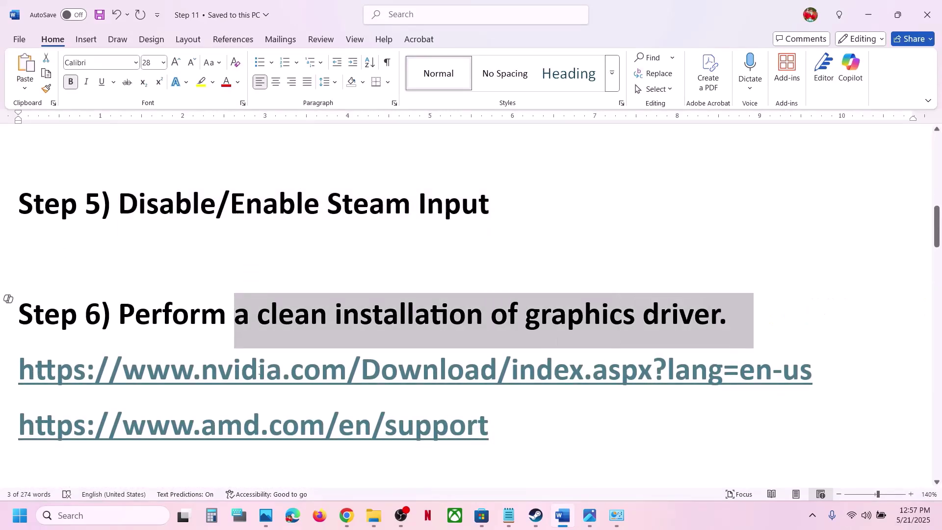
left_click_drag(20, 372, 603, 377)
left_click_drag(93, 427, 505, 438)
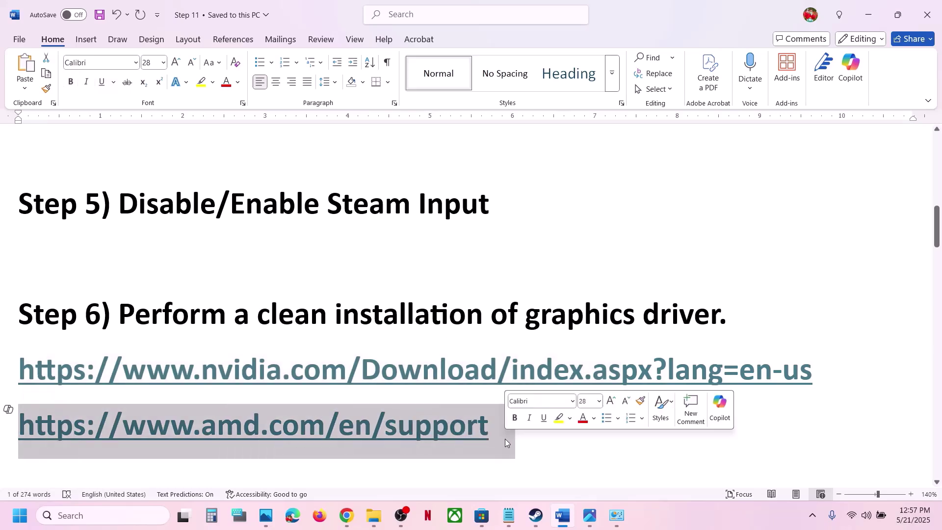
Step: On NVIDIA's driver page in Chrome, choose Windows 11 and search for the GeForce RTX 3050 Laptop GPU driver
left_click(696, 510)
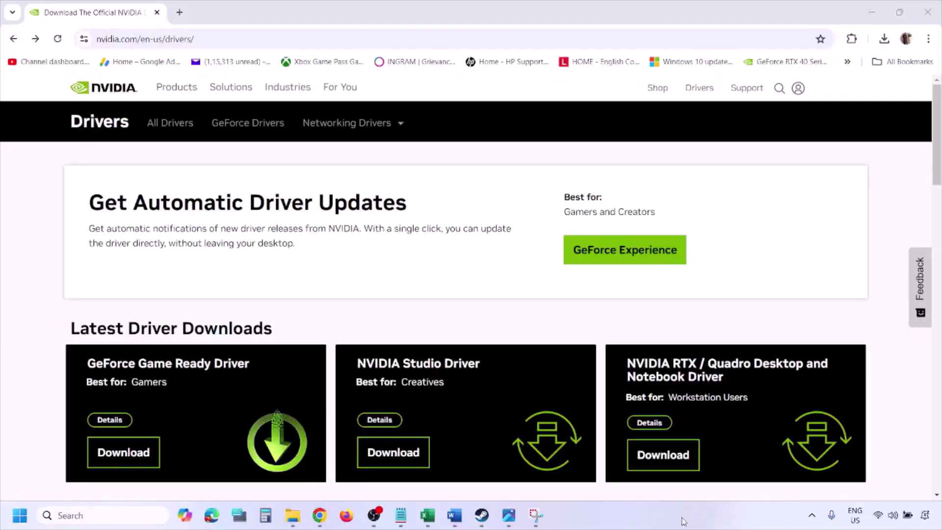
scroll(221, 300, "down", 9)
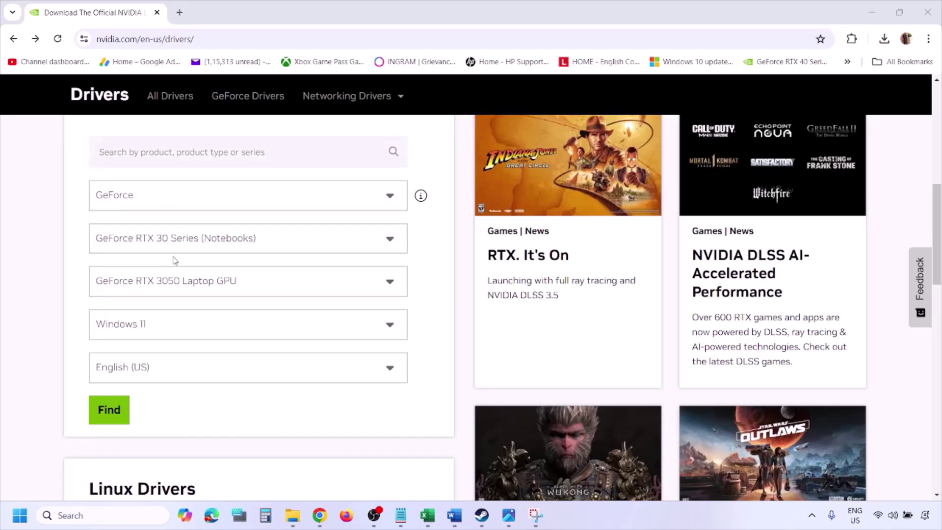
left_click(155, 327)
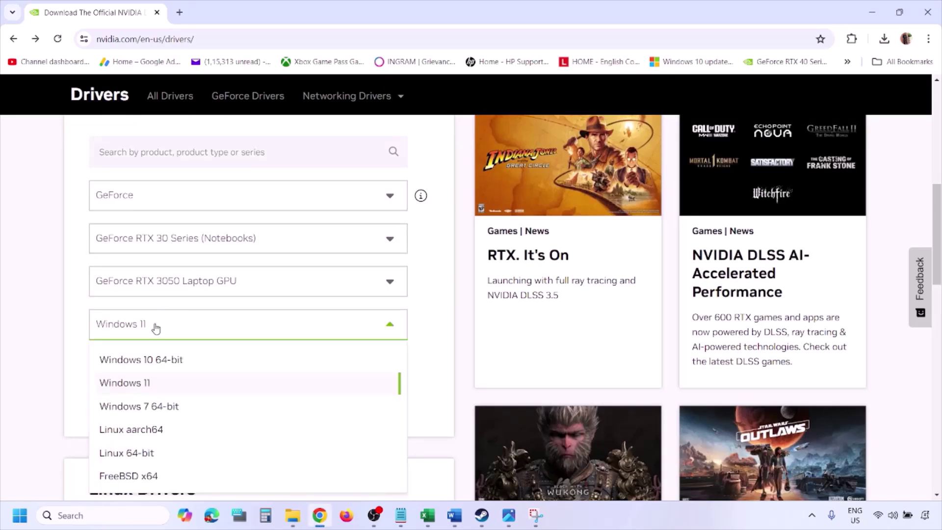
left_click(139, 385)
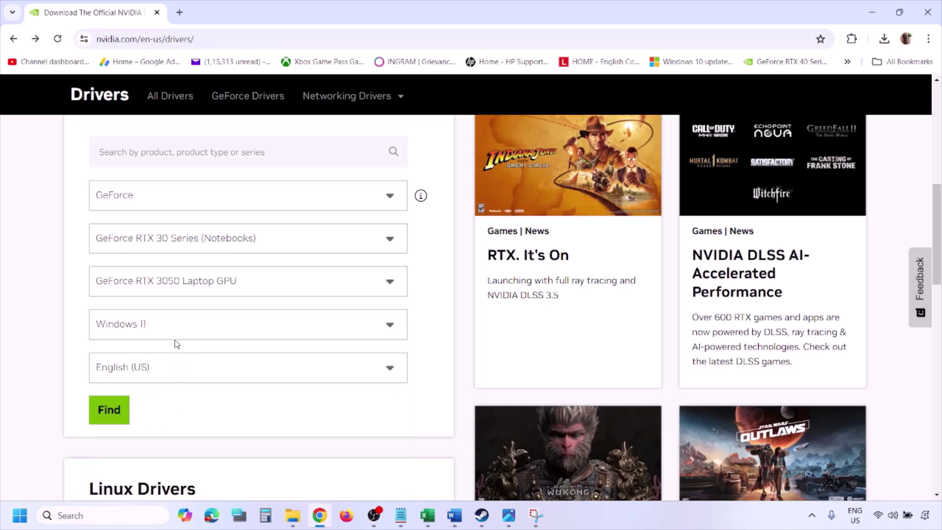
left_click(110, 411)
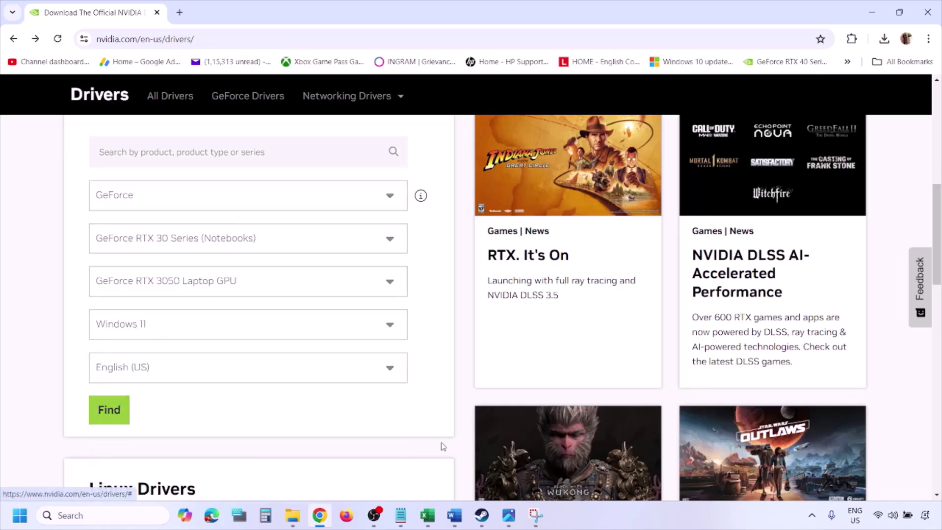
Step: Switch to Photos and review images 1.png to 5.png showing the NVIDIA driver download and clean installation options
left_click(510, 521)
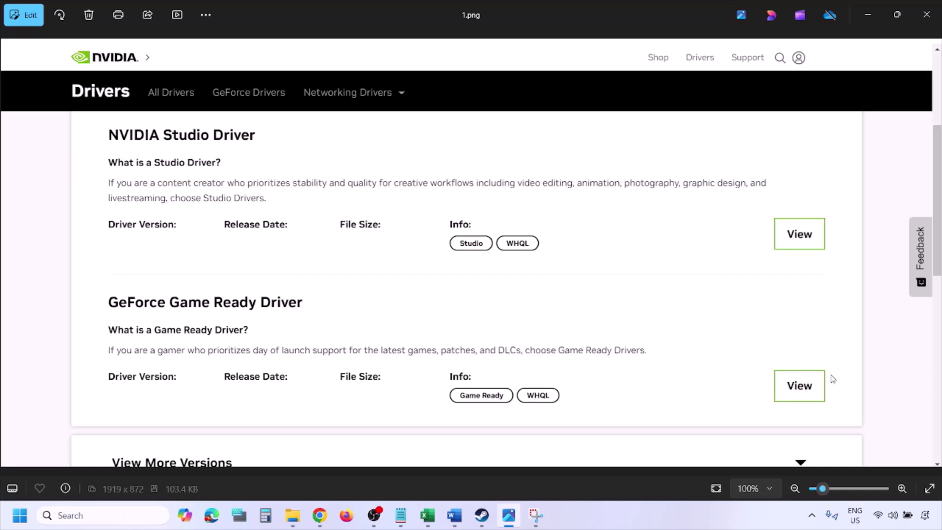
key("Right")
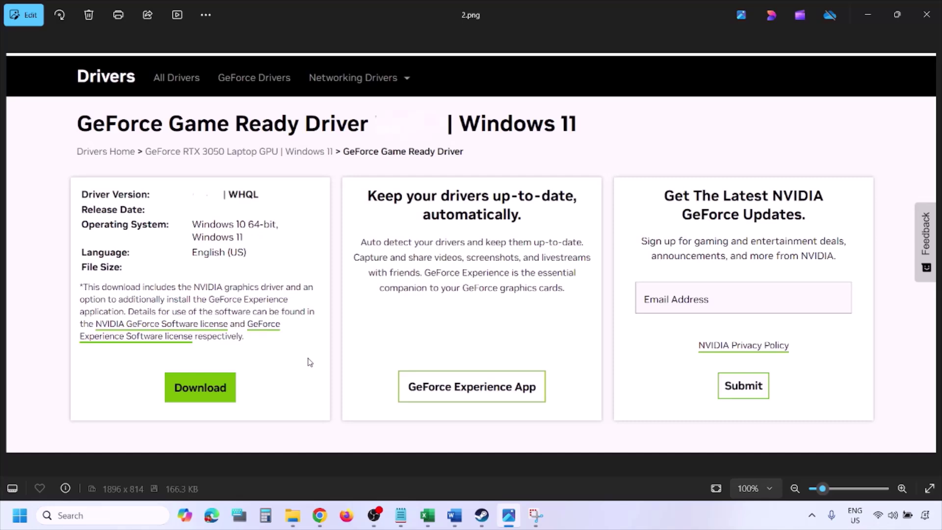
key("Right")
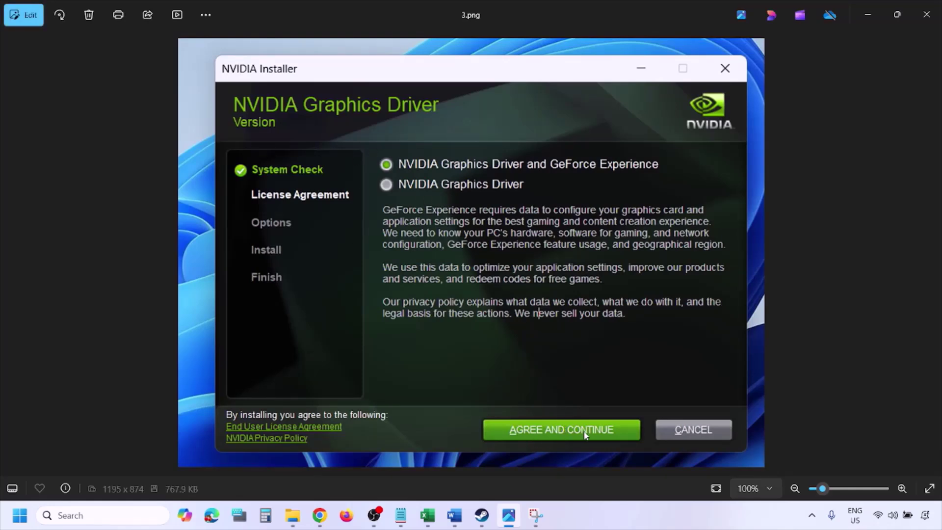
key("Right")
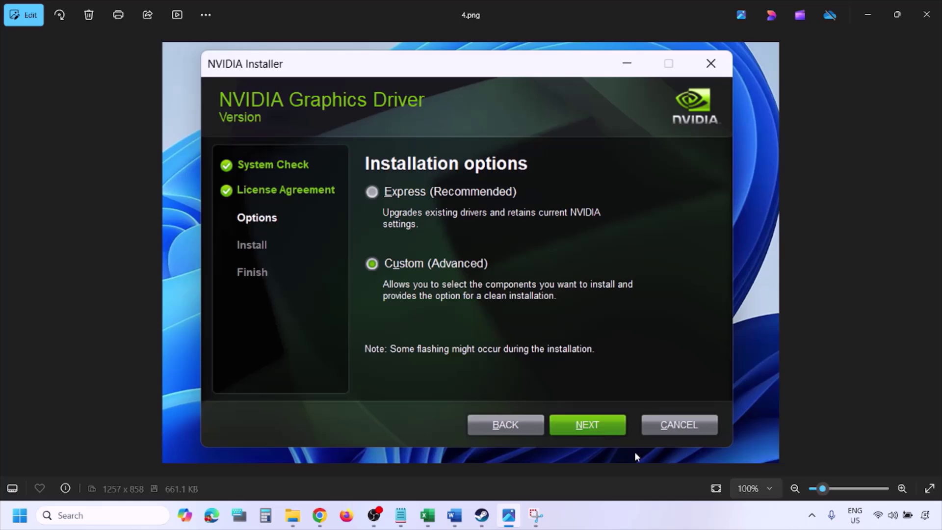
key("Right")
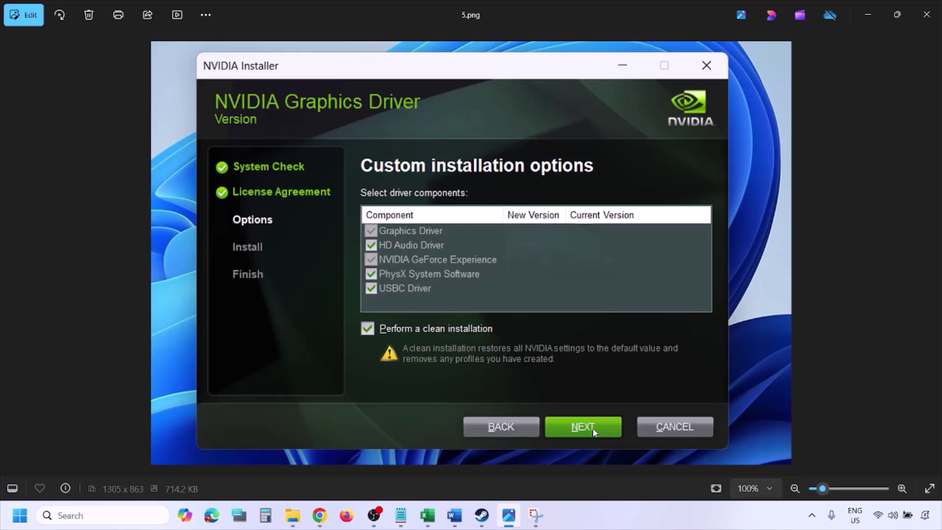
Step: Show the Windows power options with the Restart command, without restarting the computer
left_click(19, 515)
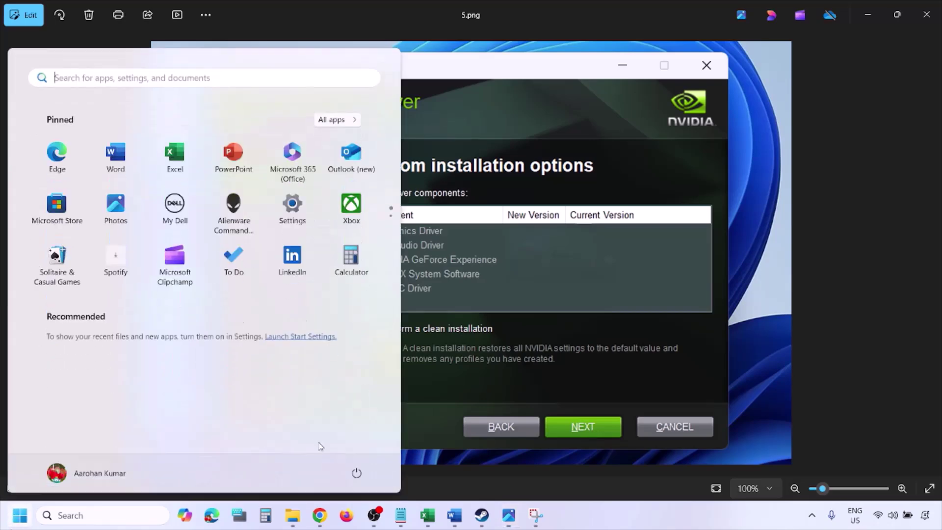
left_click(357, 474)
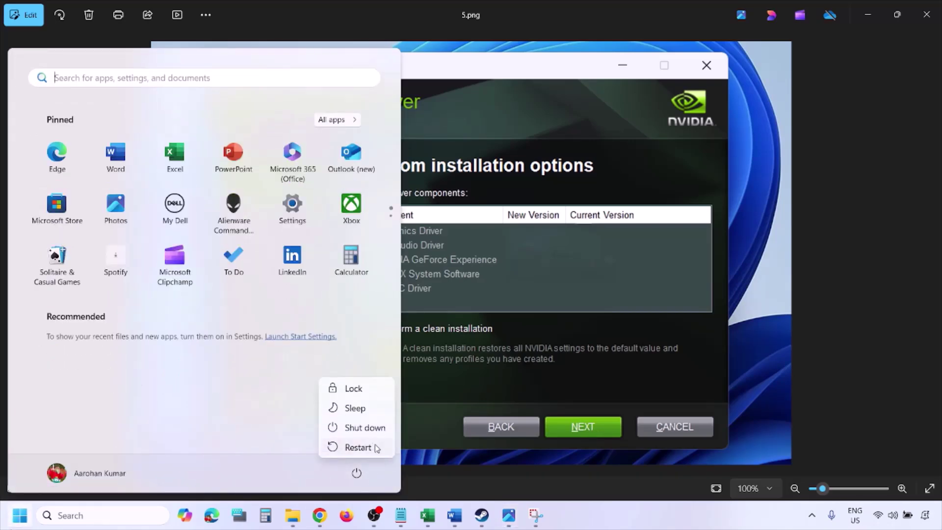
left_click(642, 524)
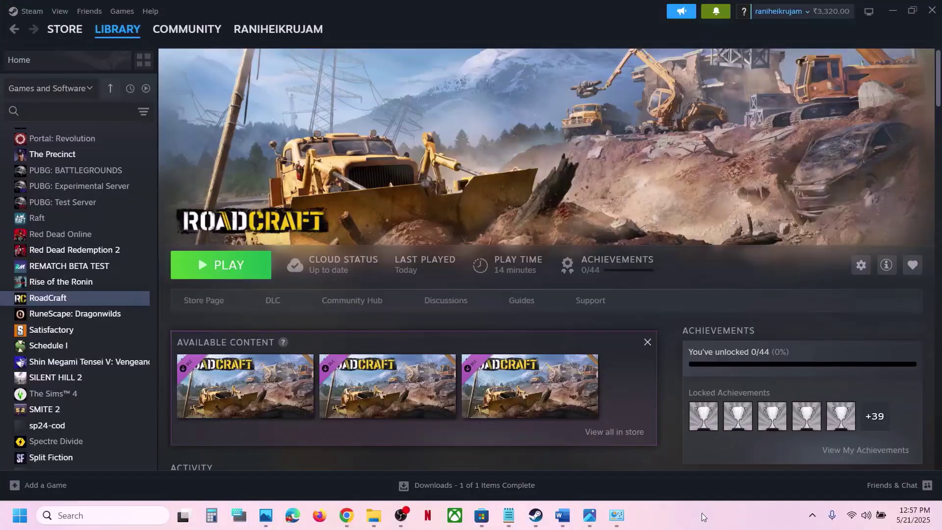
Step: Switch to the Word document, highlight the AMD support link, and view Step 7 about the dedicated graphics card
left_click(563, 515)
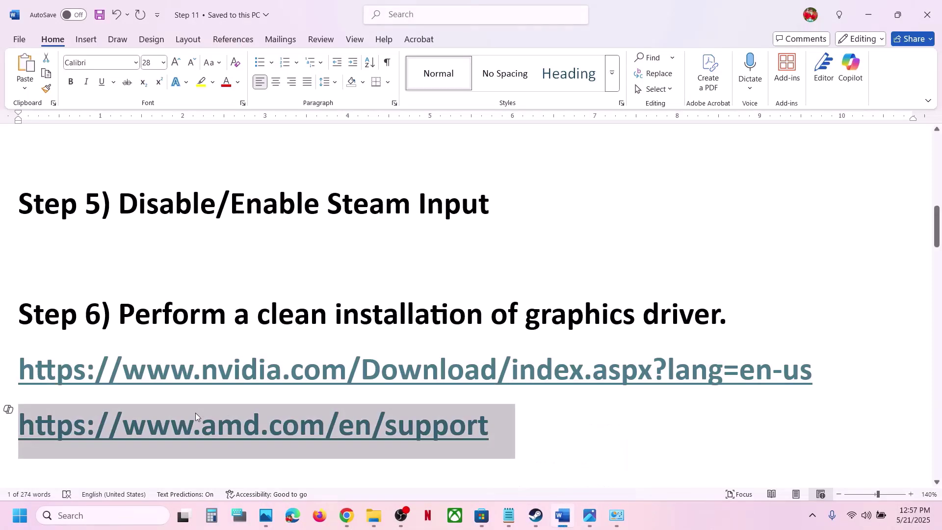
left_click(148, 432)
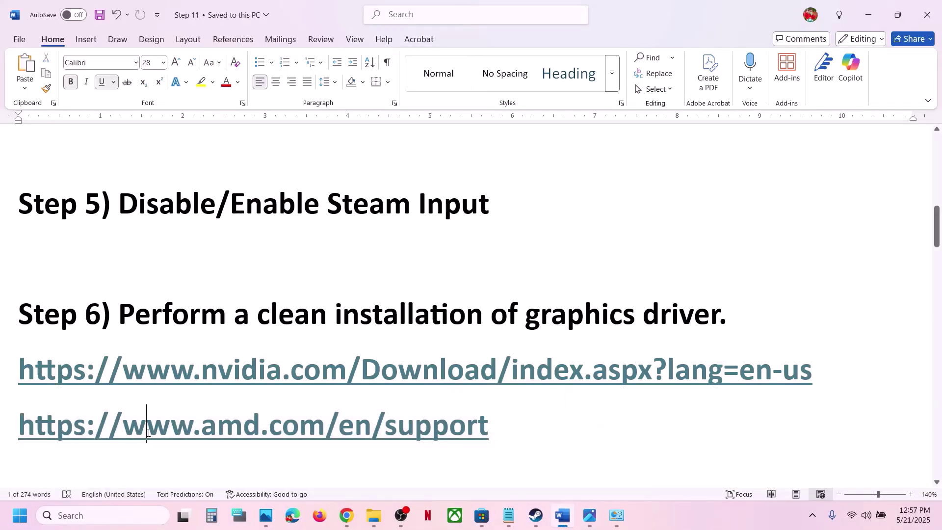
left_click_drag(148, 432, 485, 428)
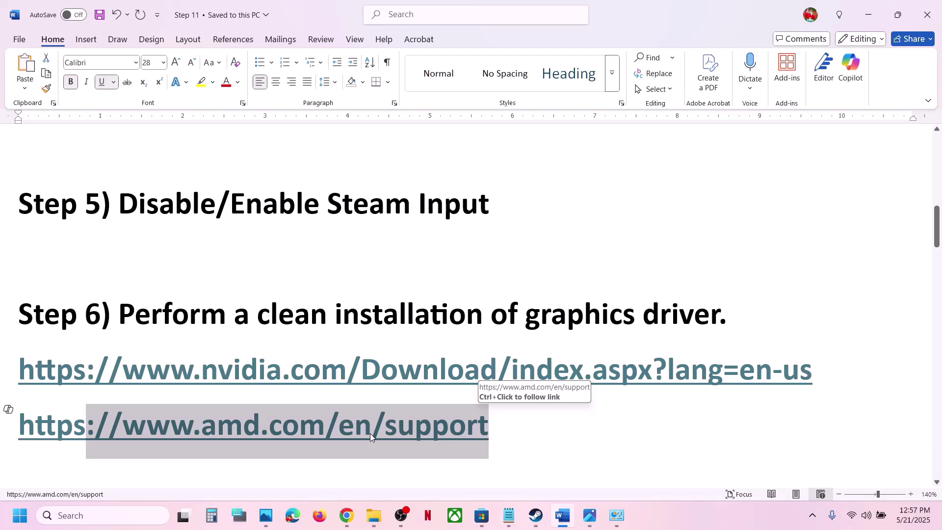
scroll(370, 434, "down", 3)
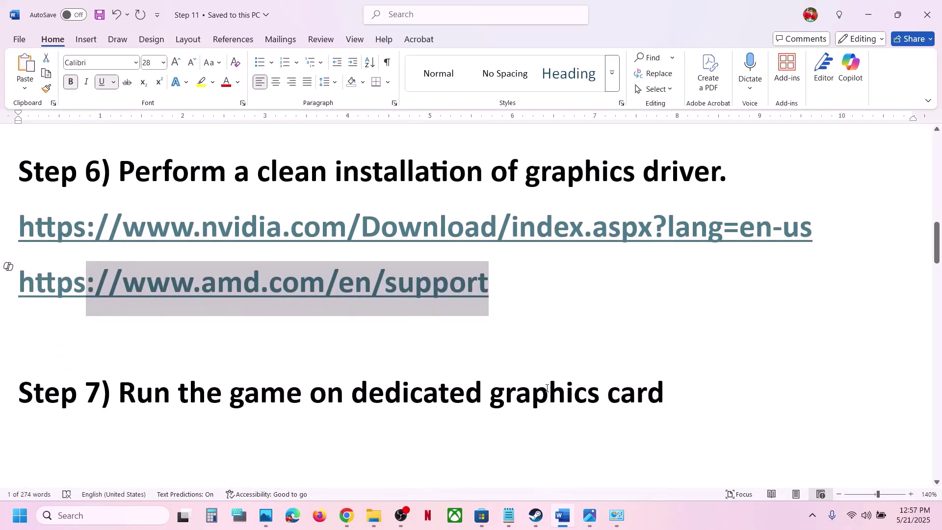
Step: Copy the word "graphics" from Step 7, search Windows for it and open the Graphics settings page
double_click(547, 388)
key("ctrl+c")
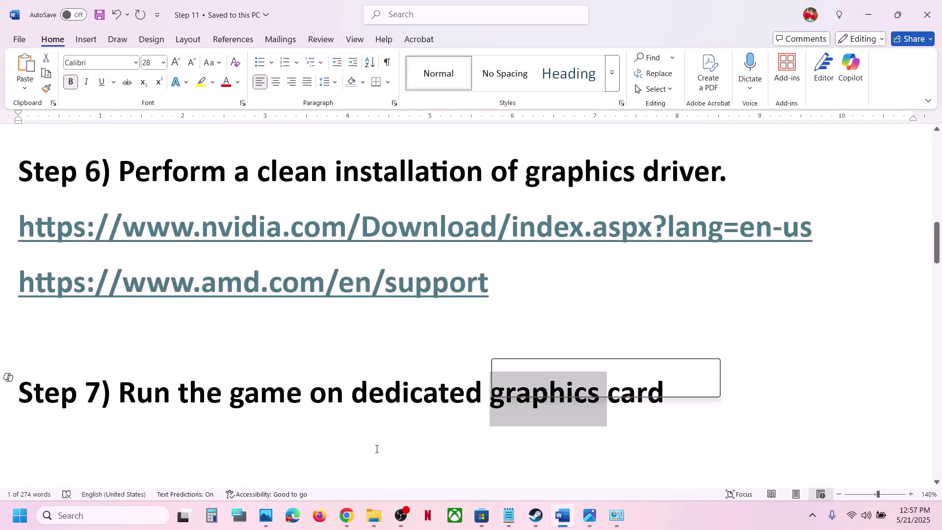
left_click(139, 526)
key("ctrl+v")
left_click(112, 132)
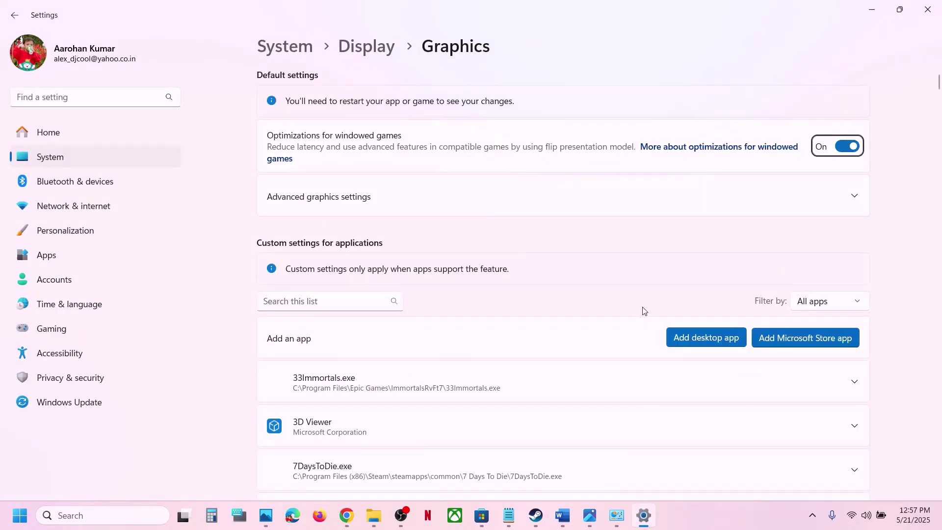
Step: Add the Roadcraft application from C:\Program Files (x86)\Steam\steamapps\common\RoadCraft\root\bin\pc to the custom graphics settings as a desktop app
left_click(691, 338)
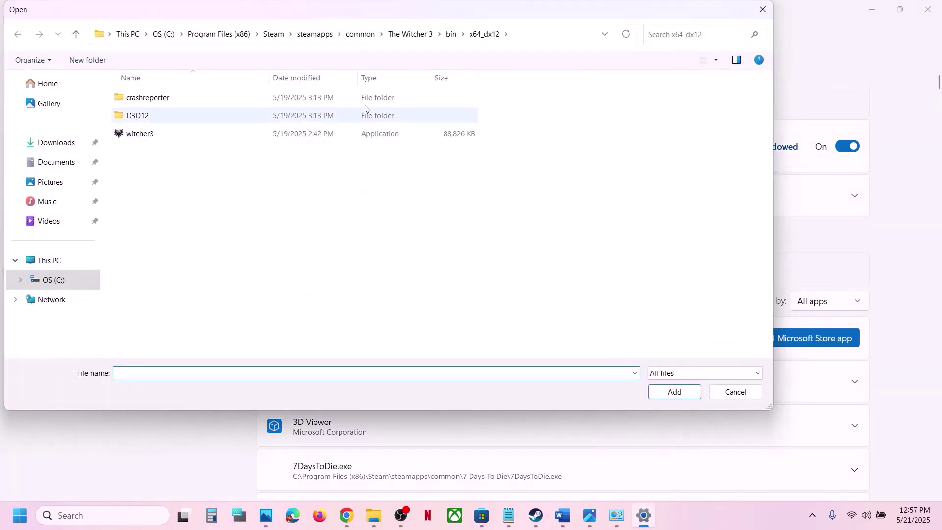
left_click(357, 36)
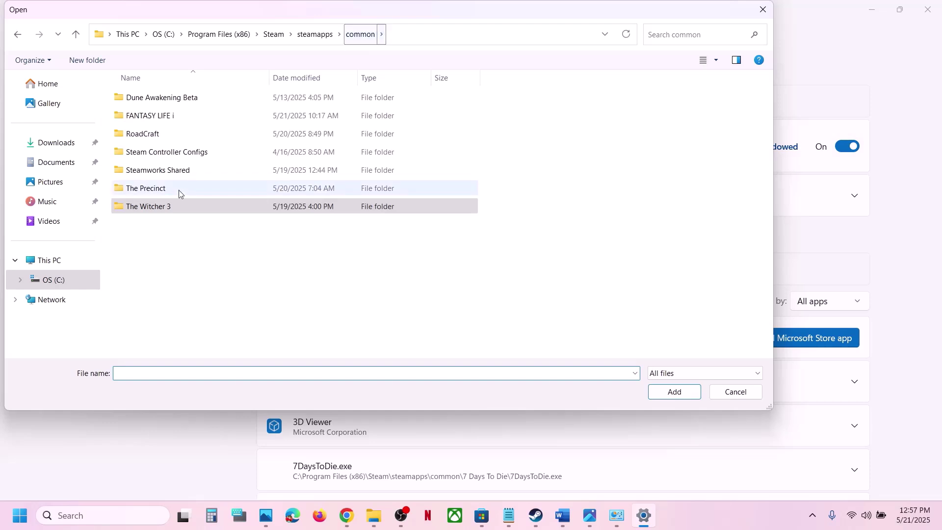
double_click(160, 139)
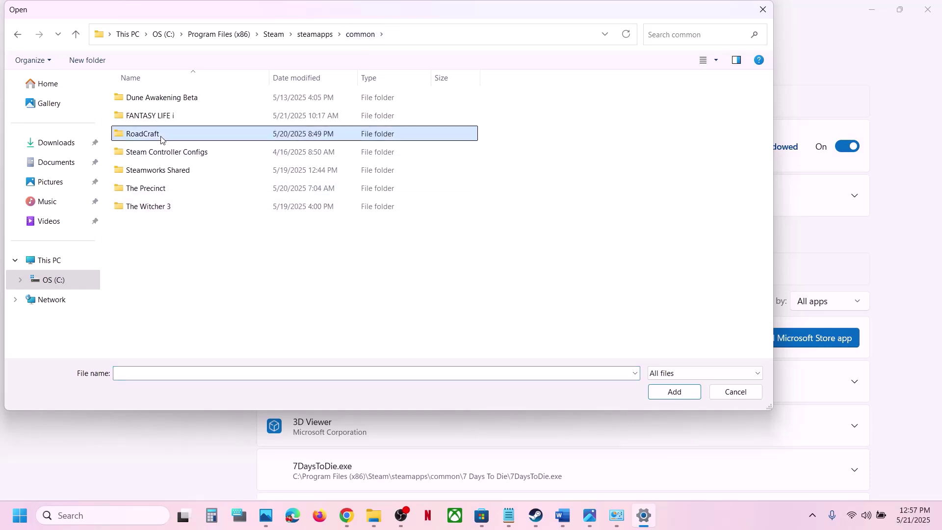
left_click(451, 35)
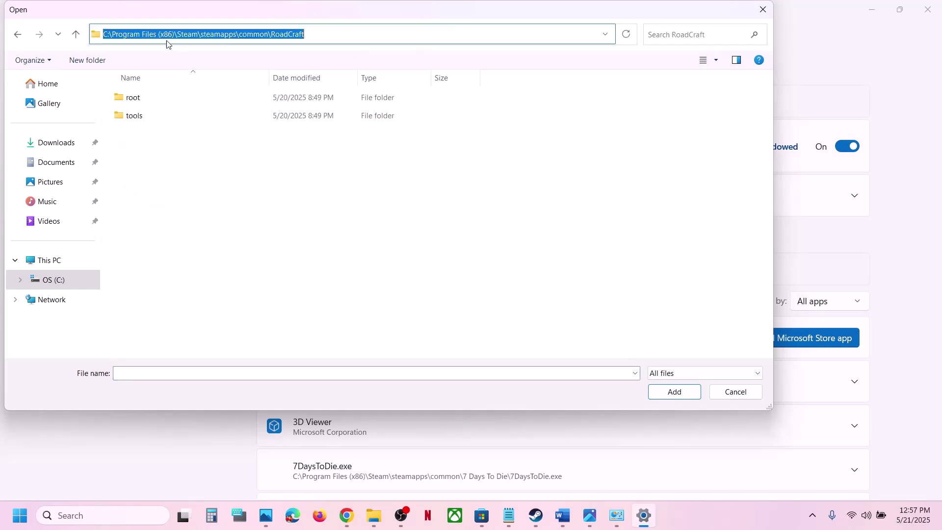
left_click(172, 177)
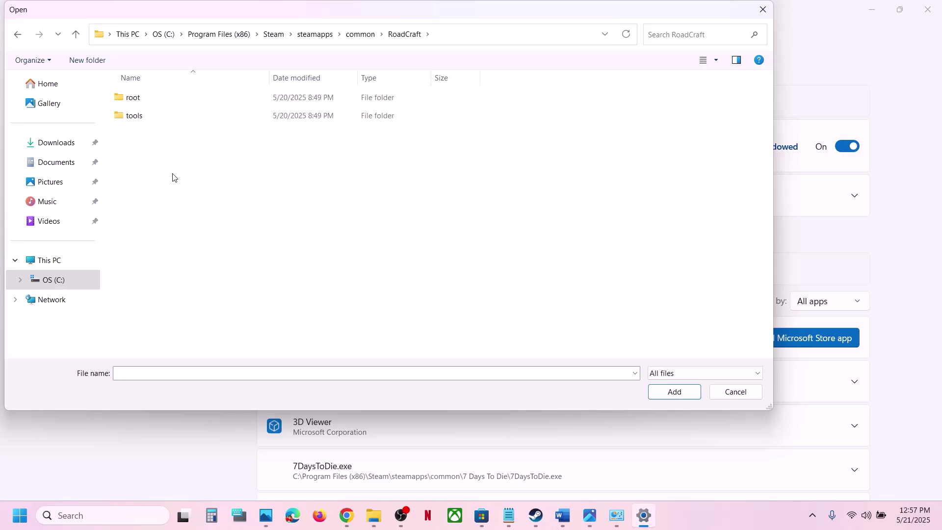
double_click(162, 100)
double_click(156, 101)
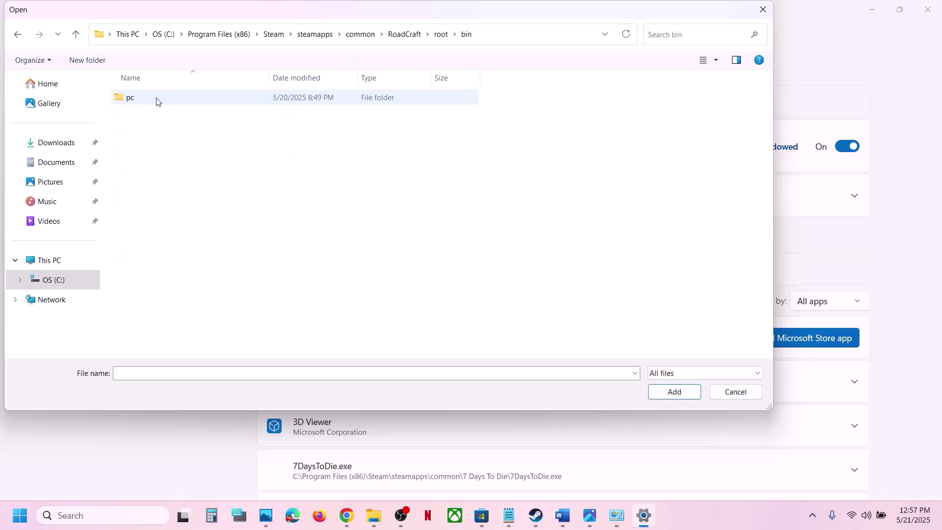
double_click(153, 101)
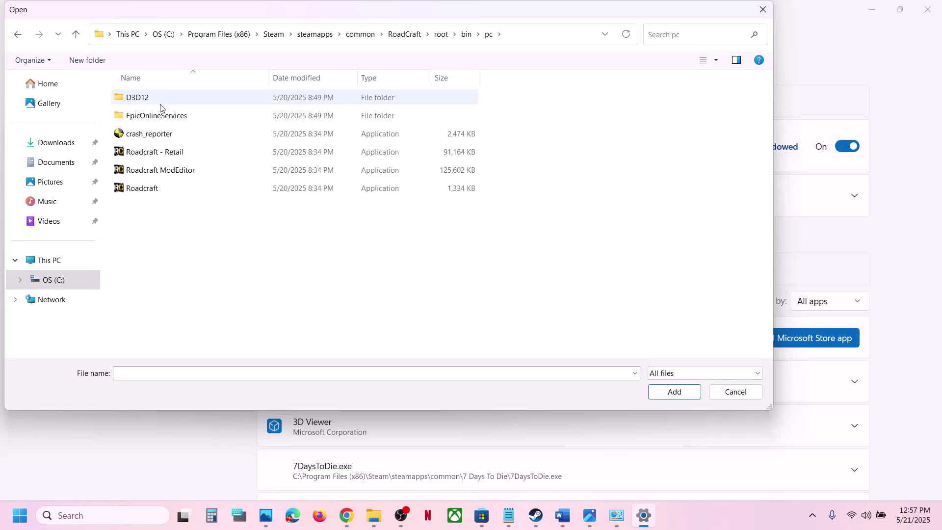
left_click(152, 190)
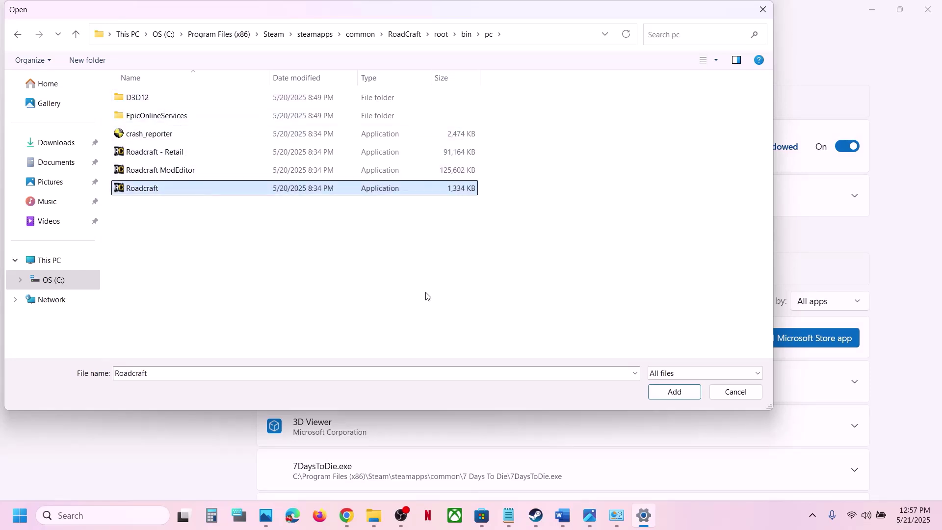
left_click(675, 391)
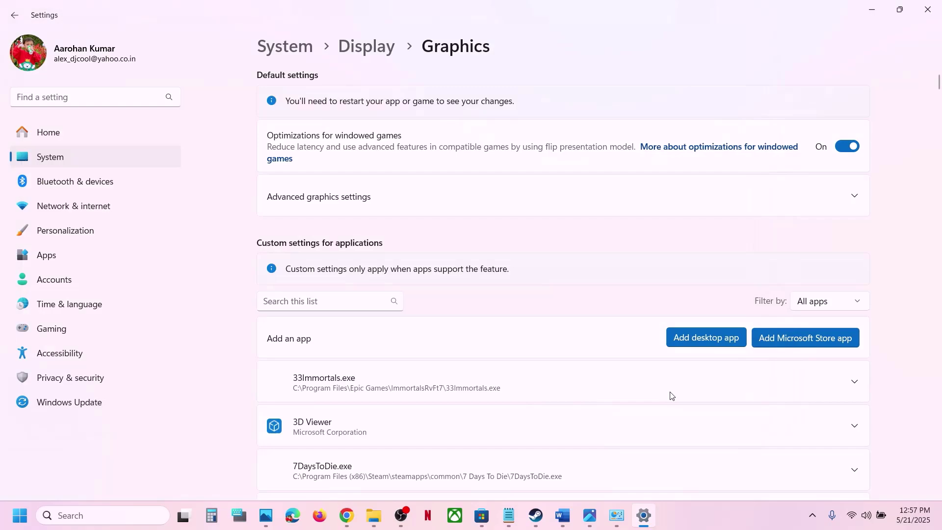
Step: Set the GPU preference of the RoadCraft entry for Roadcraft.exe to High Performance (NVIDIA GeForce RTX 3050 Laptop GPU)
scroll(441, 392, "down", 15)
left_click(441, 393)
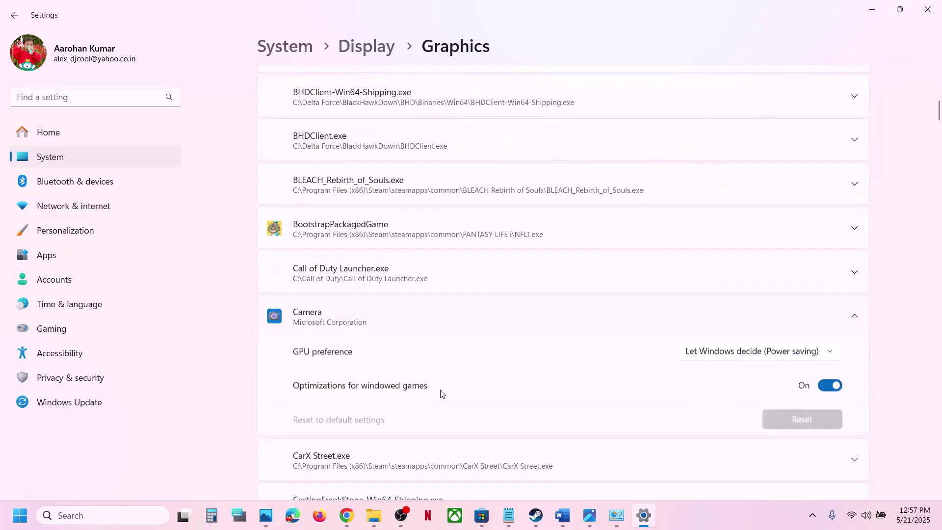
scroll(440, 393, "down", 16)
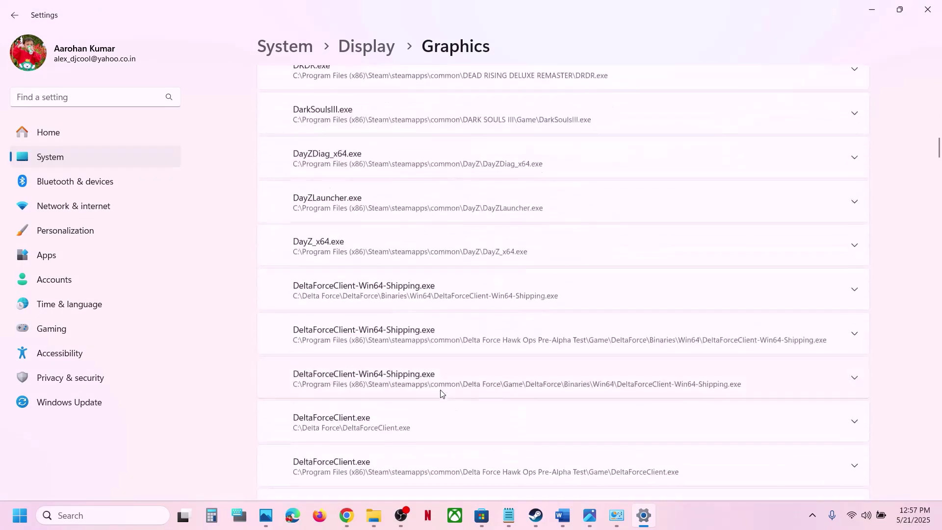
scroll(440, 393, "down", 16)
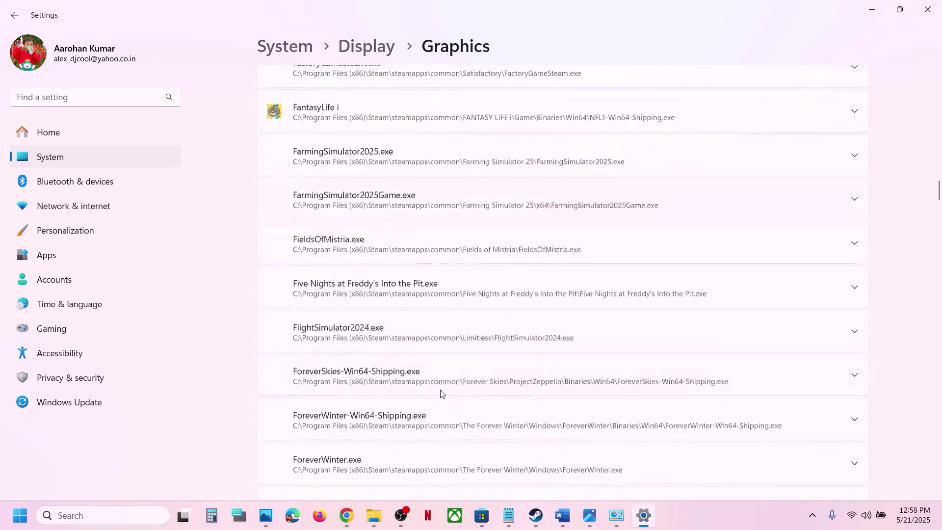
scroll(440, 393, "down", 16)
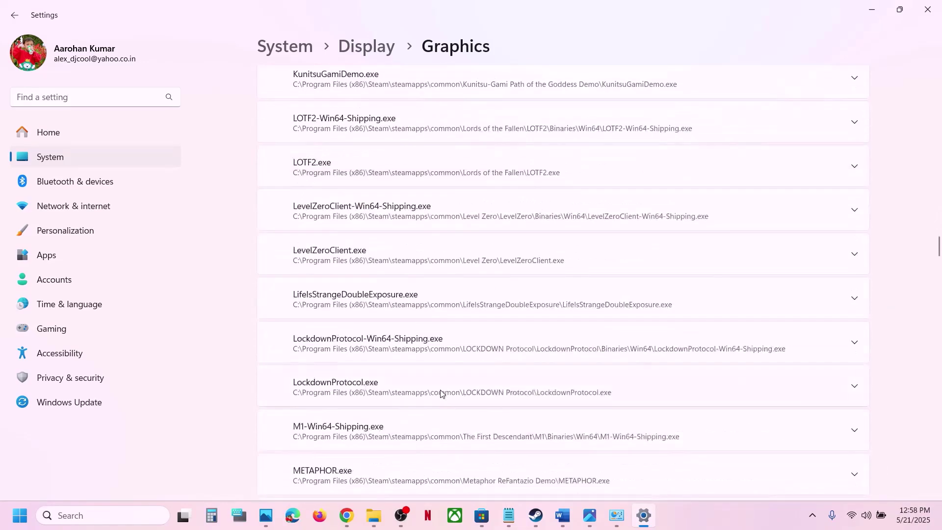
scroll(441, 392, "down", 16)
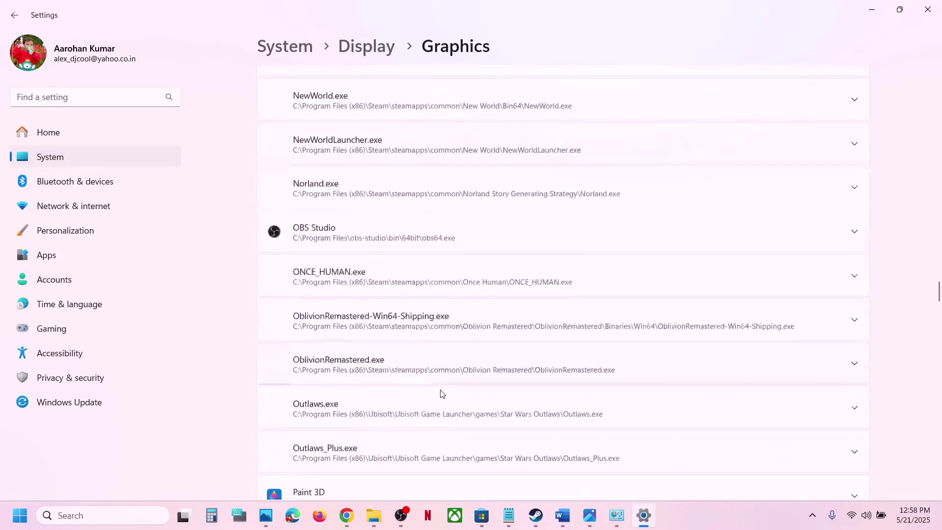
scroll(441, 393, "down", 16)
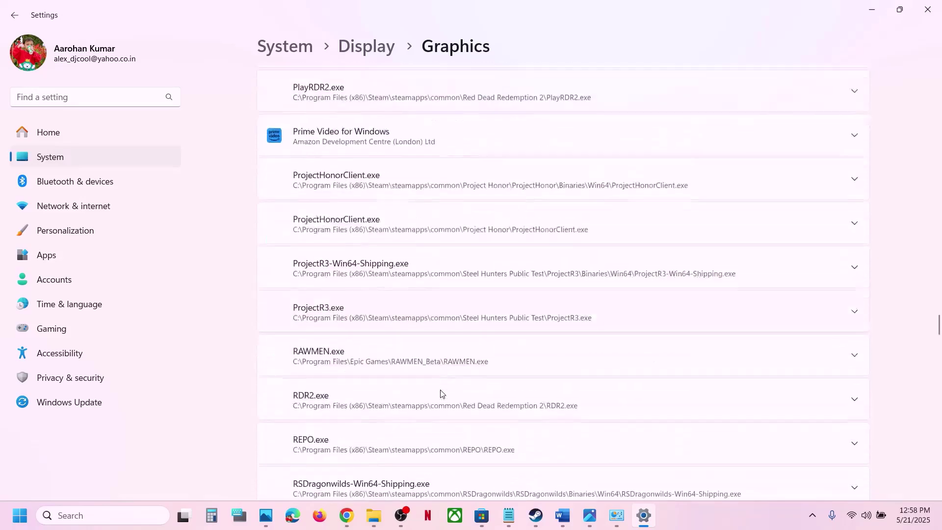
scroll(440, 392, "down", 8)
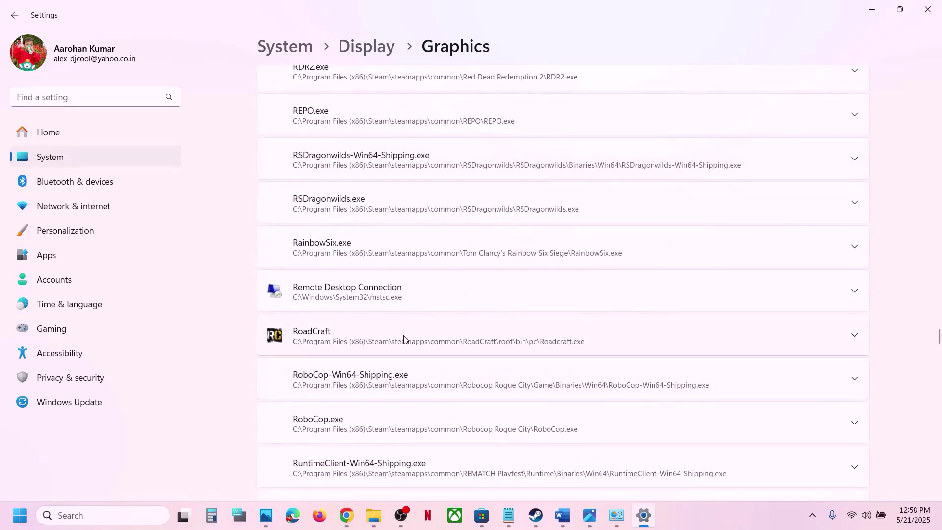
left_click(403, 339)
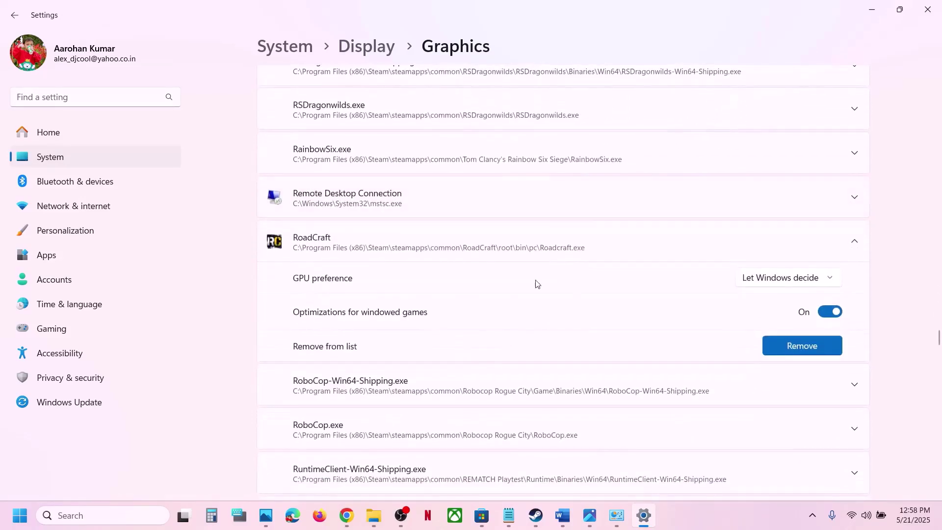
left_click(767, 278)
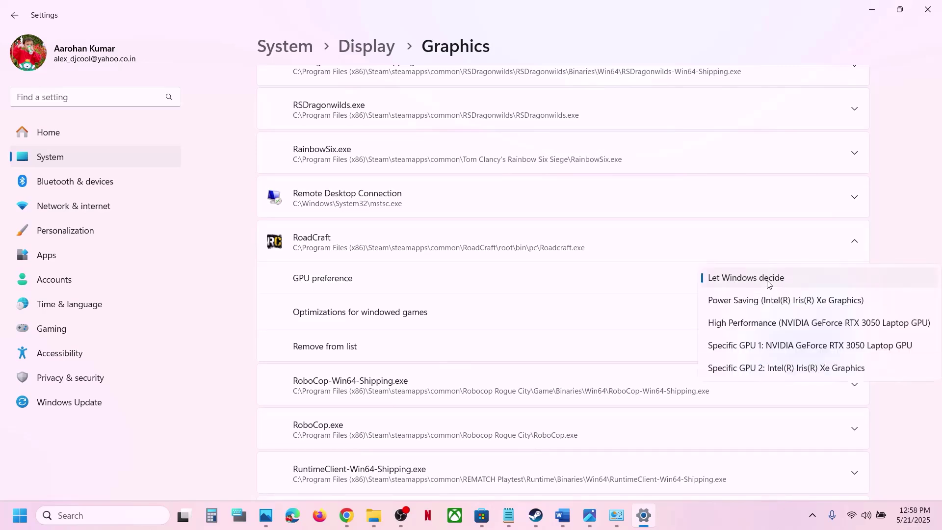
left_click(773, 323)
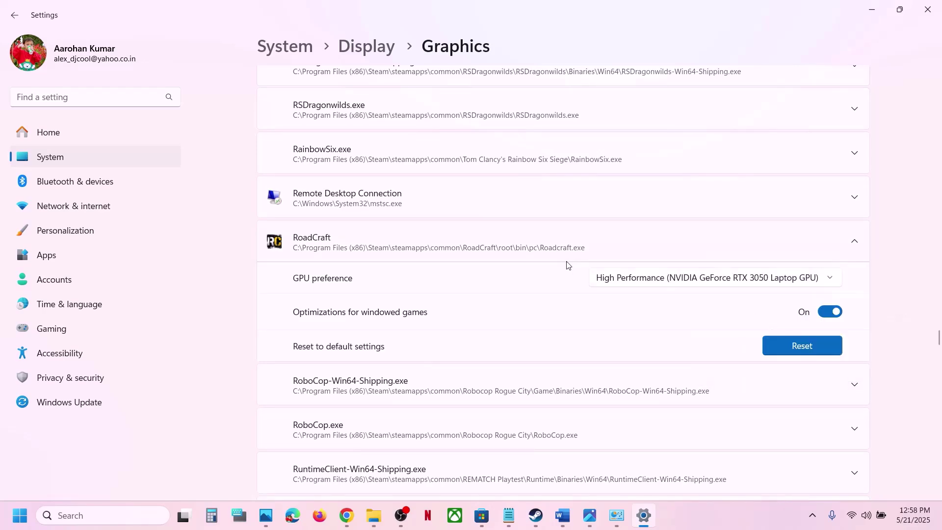
Step: Add the Roadcraft - Retail application from the same pc folder to the custom graphics settings as a desktop app
scroll(567, 265, "up", 15)
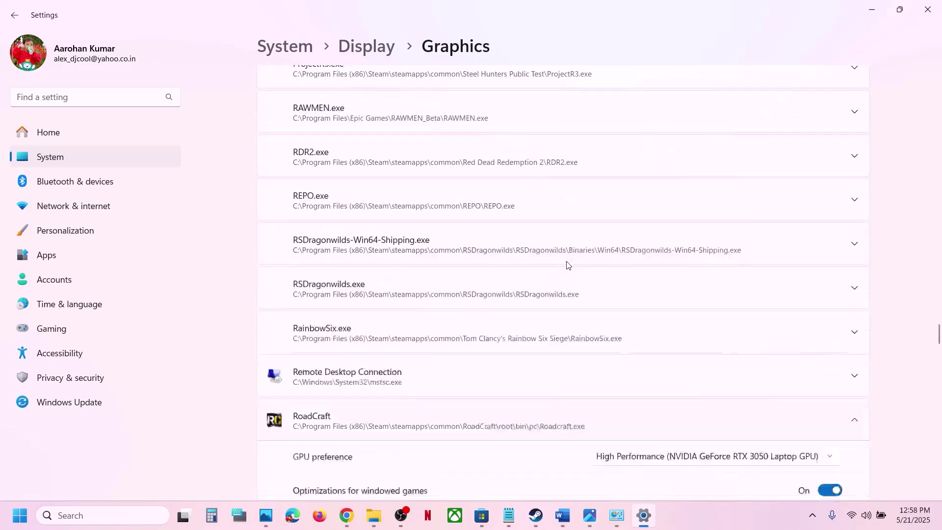
scroll(569, 264, "up", 2)
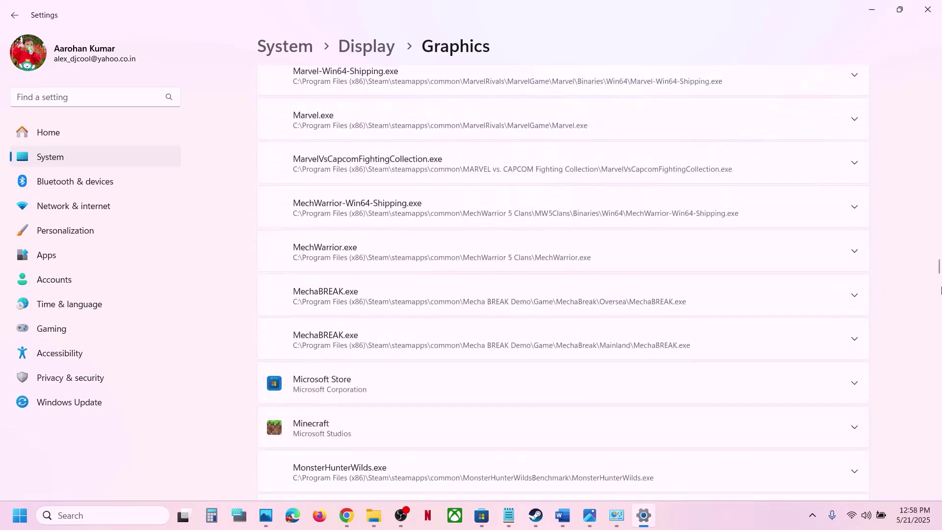
left_click_drag(940, 273, 939, 57)
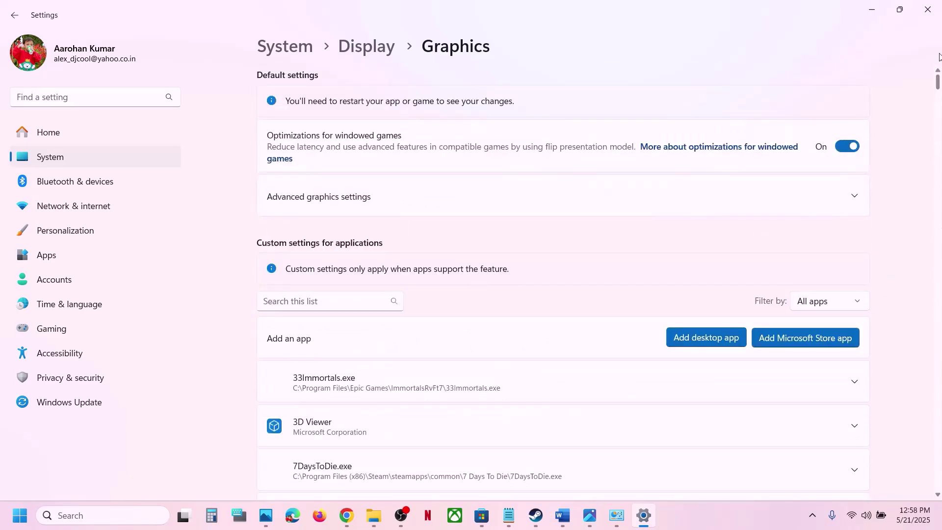
left_click(701, 329)
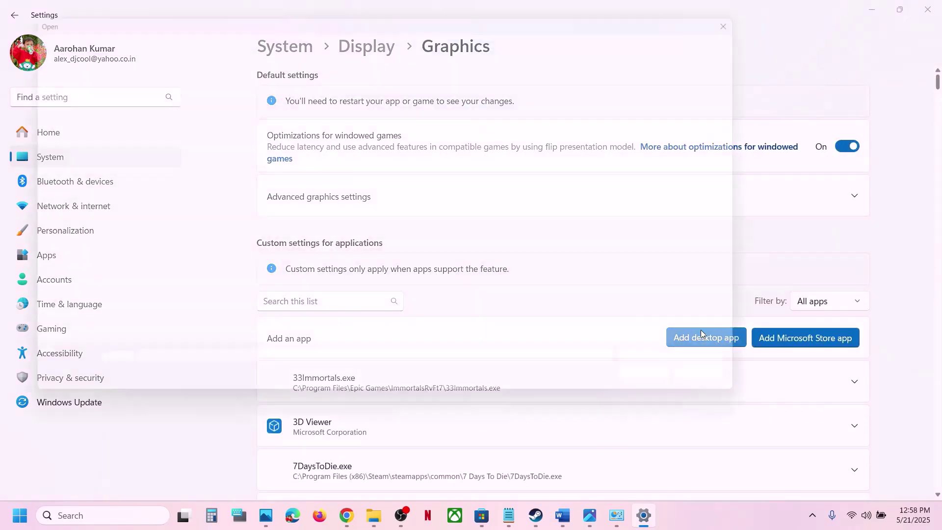
left_click(183, 156)
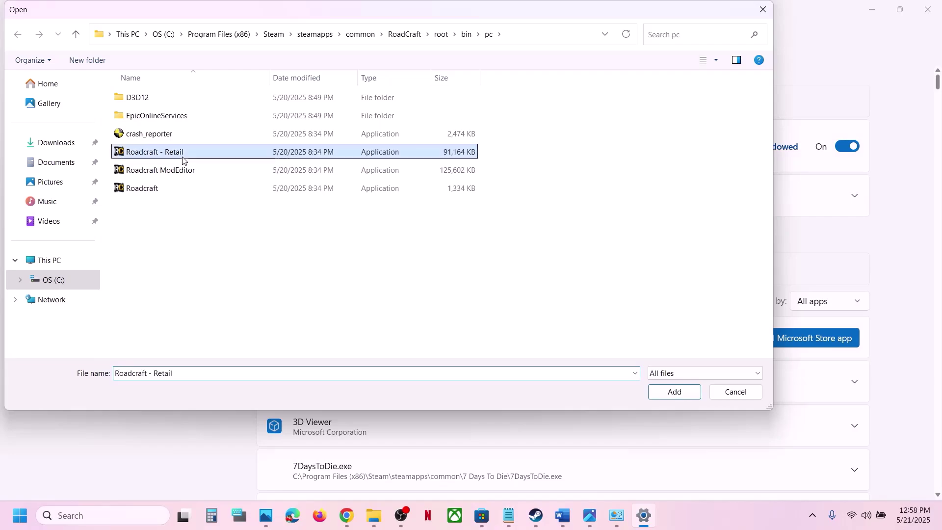
left_click(675, 392)
Step: Set the GPU preference for Roadcraft - Retail.exe to High Performance (NVIDIA GeForce RTX 3050 Laptop GPU) and close Settings
scroll(580, 393, "down", 20)
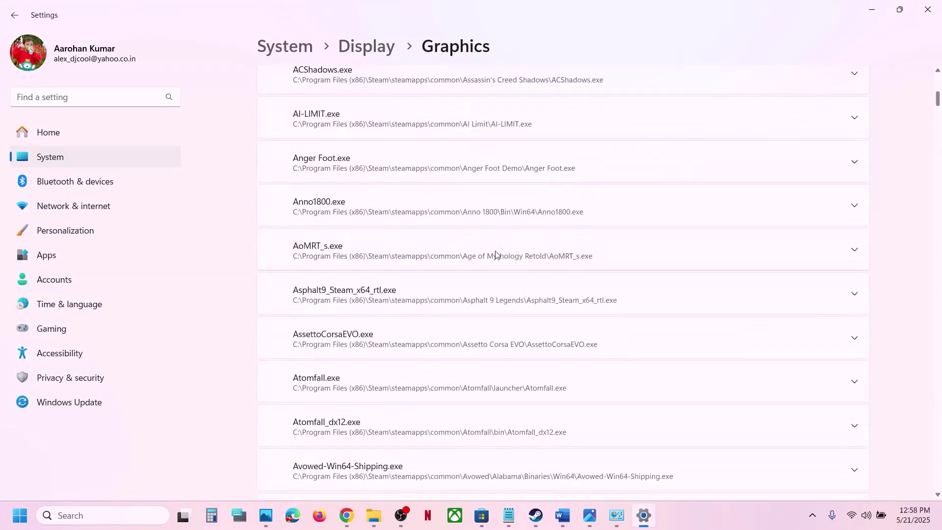
scroll(495, 254, "down", 20)
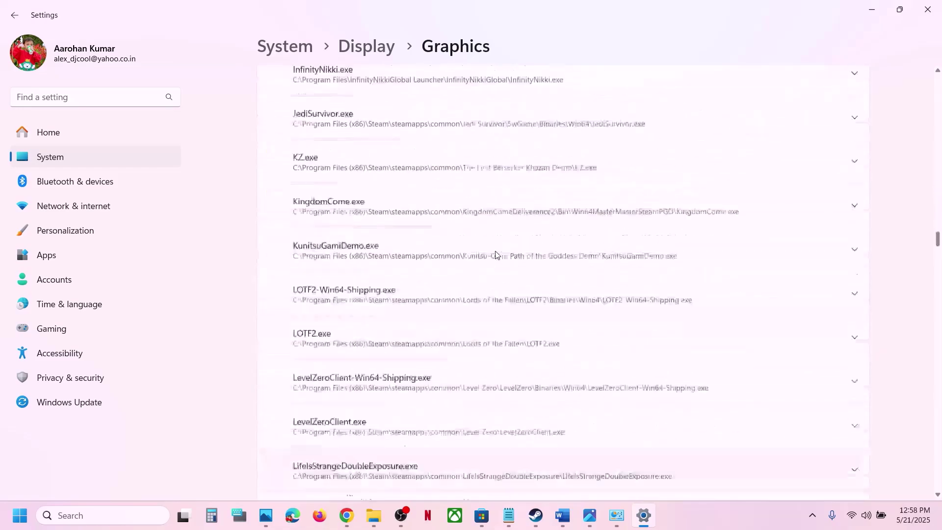
scroll(495, 254, "down", 20)
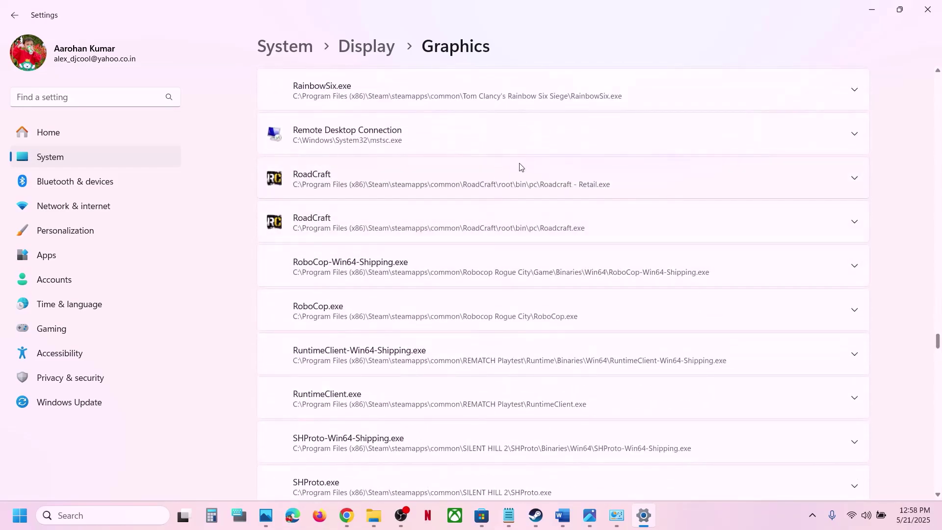
left_click(511, 177)
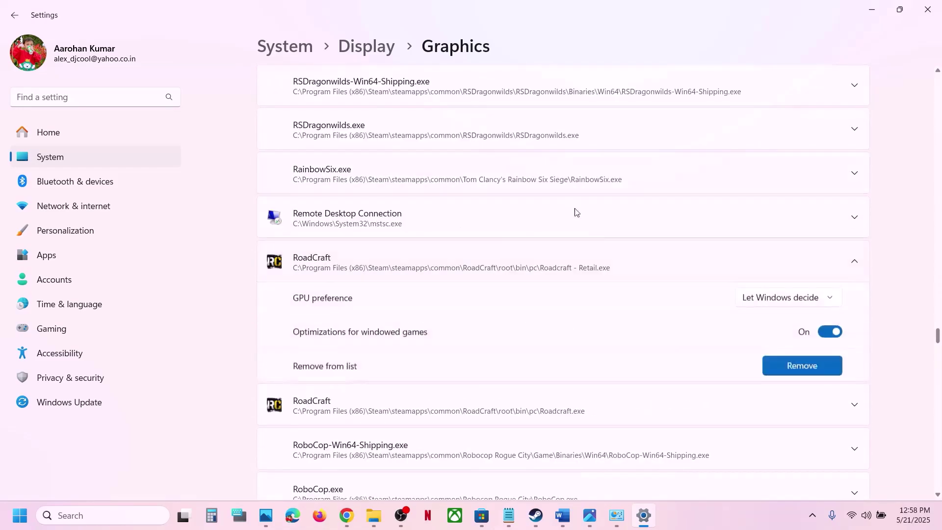
left_click(754, 300)
left_click(774, 342)
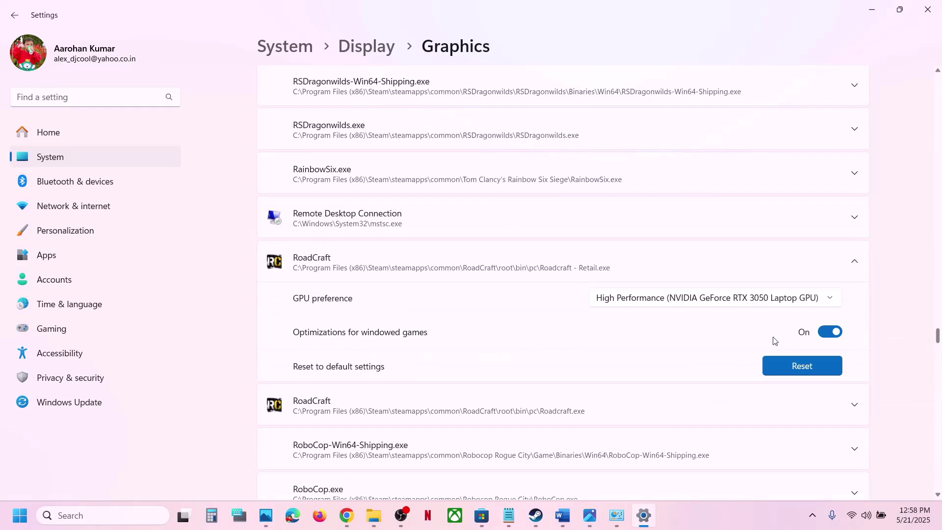
left_click(927, 9)
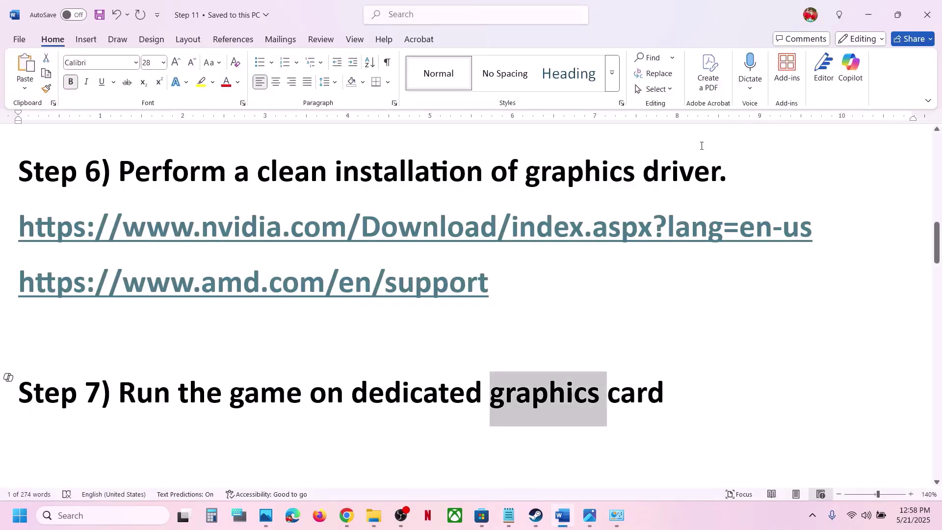
Step: In the Word document, view Steps 7 to 9 and highlight the NVIDIA driver download link under Step 6
scroll(530, 266, "down", 5)
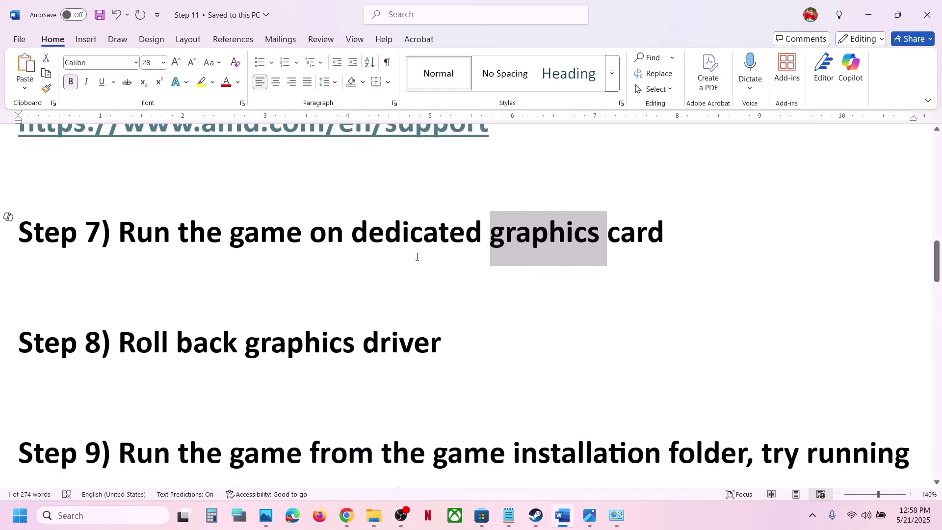
scroll(393, 276, "up", 3)
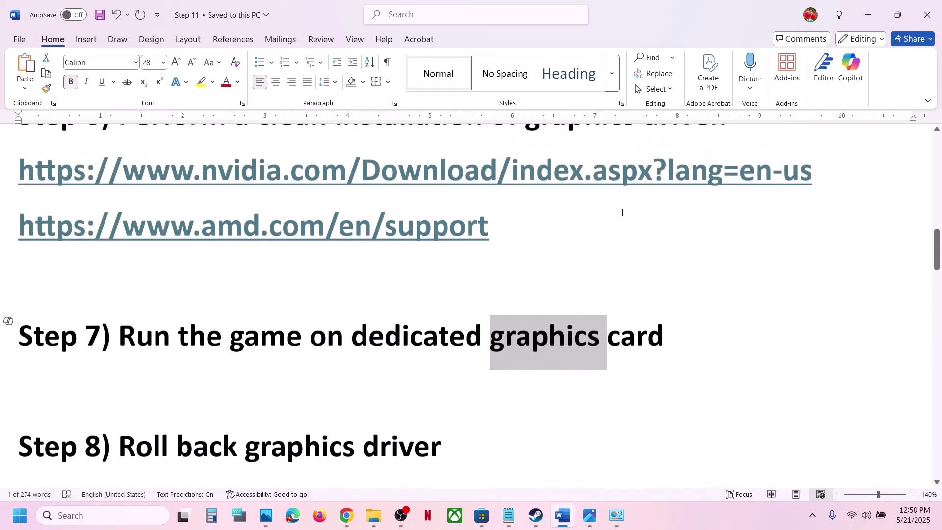
left_click_drag(815, 171, 1, 162)
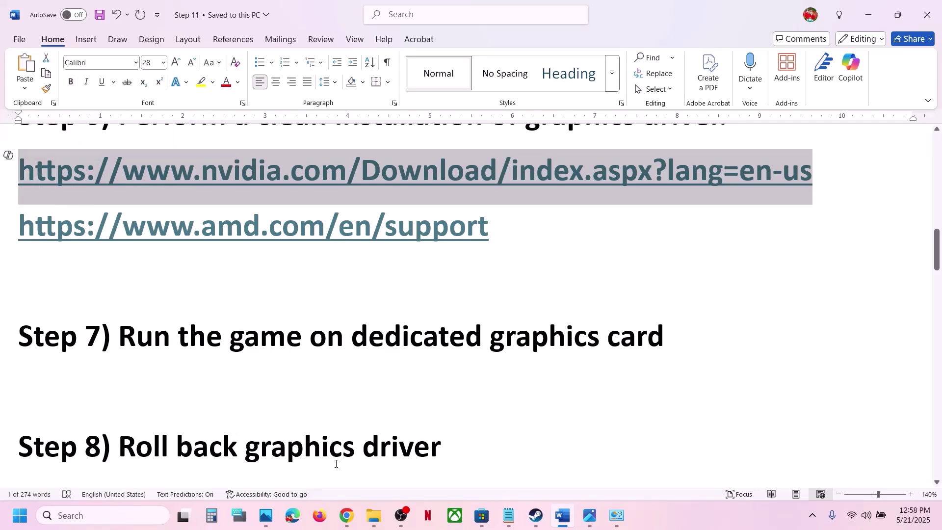
Step: In a new Chrome tab, open nvidia.com/Download/index.aspx?lang=en-us and find drivers for the GeForce RTX 3050 Laptop GPU on Windows 11
left_click(355, 524)
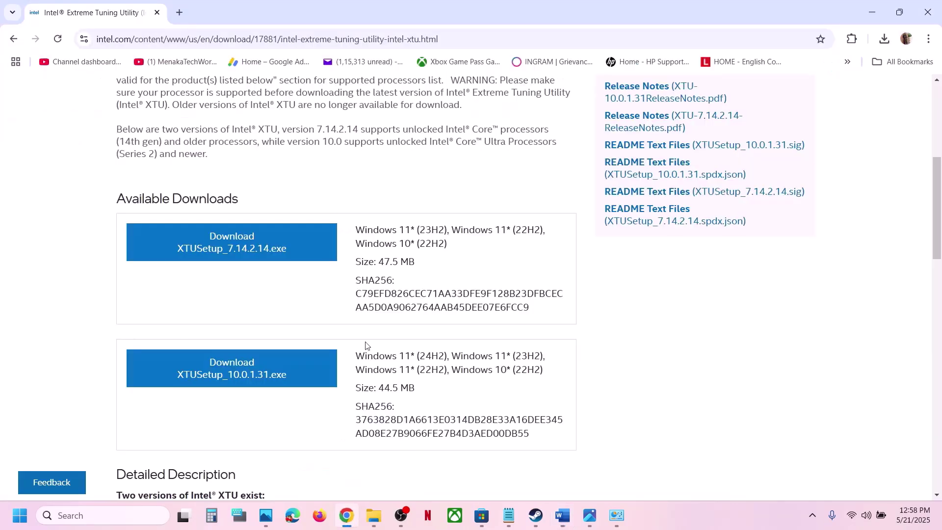
left_click(180, 13)
type("nvidia.com/Download/index.aspx?lang=en-us")
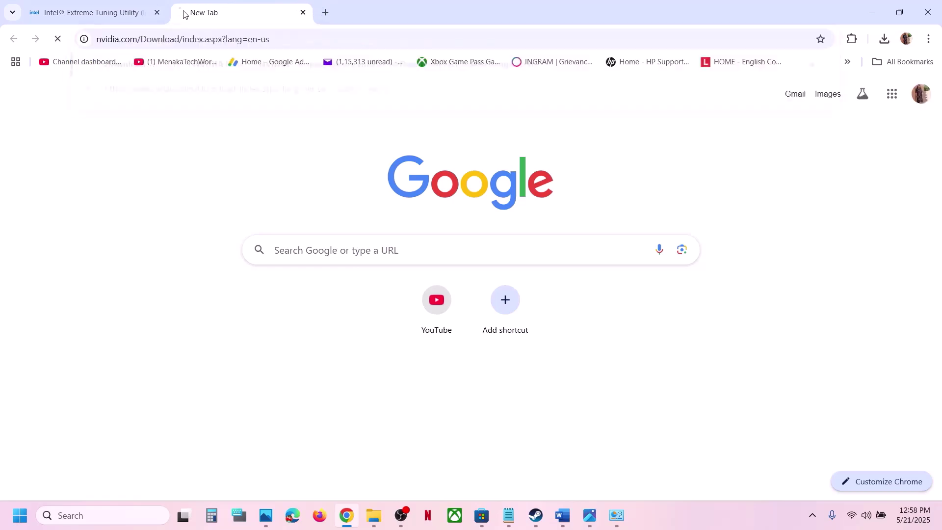
key("Return")
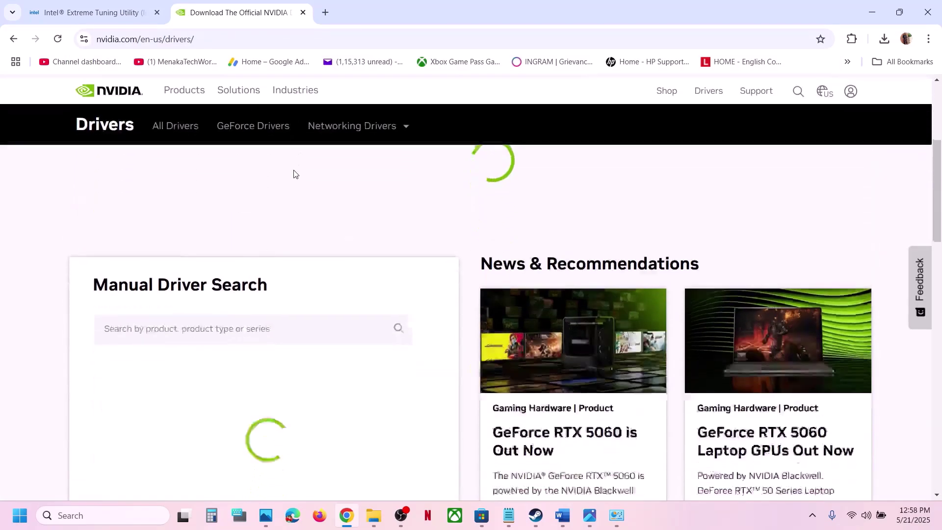
scroll(295, 170, "down", 4)
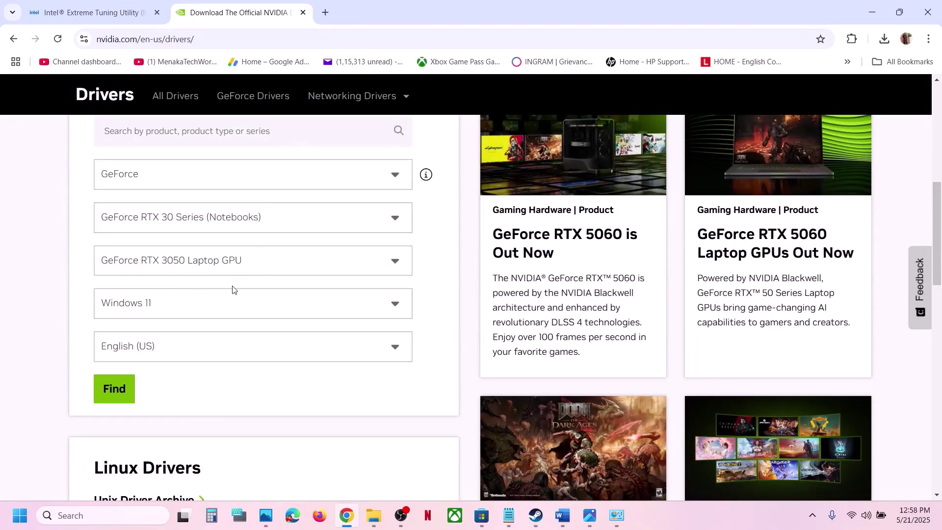
left_click(113, 393)
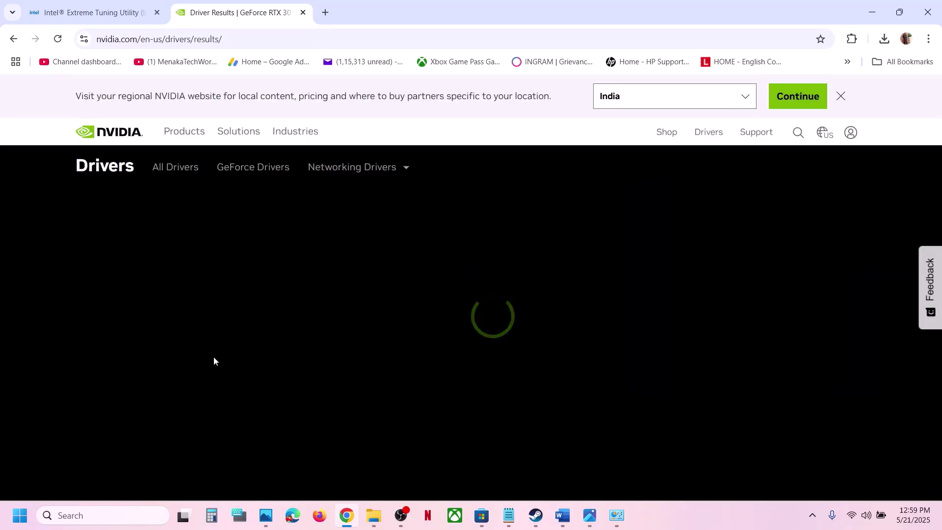
Step: Expand the driver results to show more versions and return to the start of the list
scroll(213, 360, "down", 10)
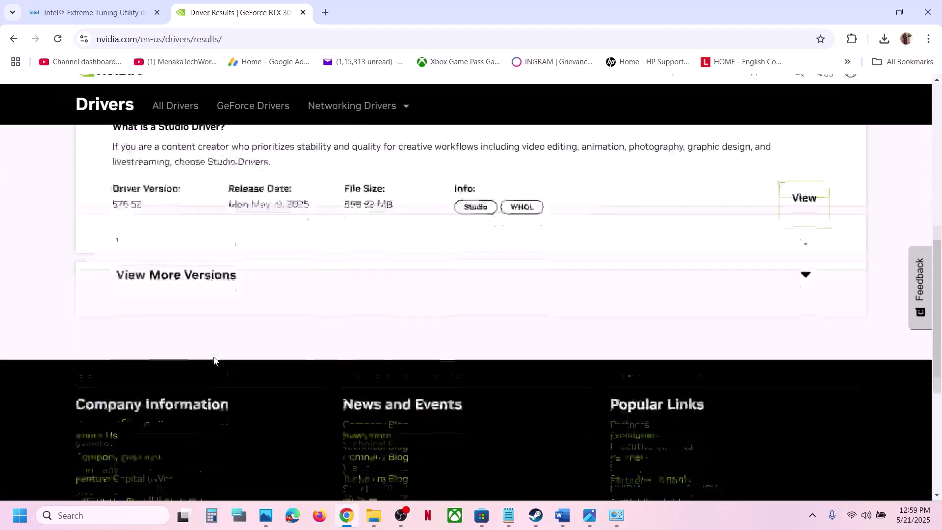
scroll(214, 354, "up", 3)
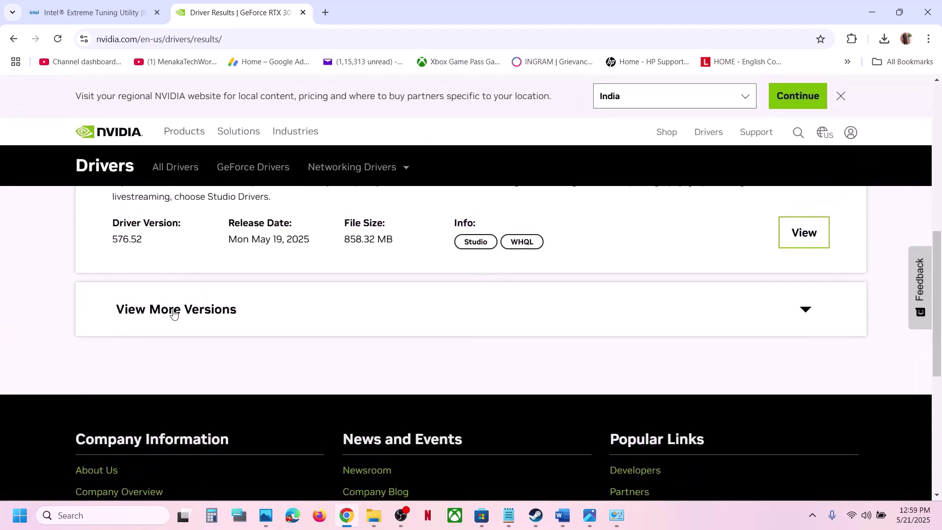
left_click(184, 310)
scroll(177, 313, "down", 2)
scroll(174, 312, "up", 5)
scroll(174, 313, "up", 6)
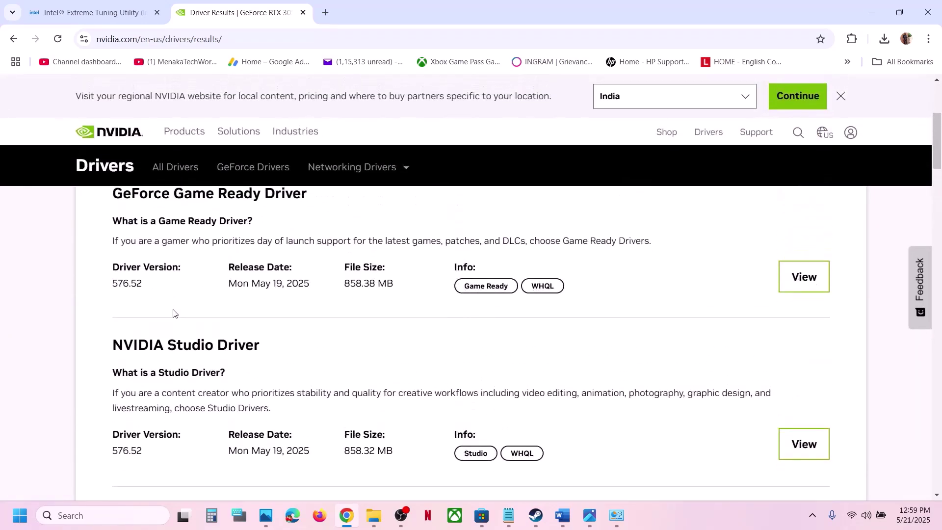
Step: Look through the older NVIDIA driver versions and highlight version numbers 576.40 and 566.36 as rollback candidates
scroll(175, 313, "down", 1)
scroll(173, 313, "down", 1)
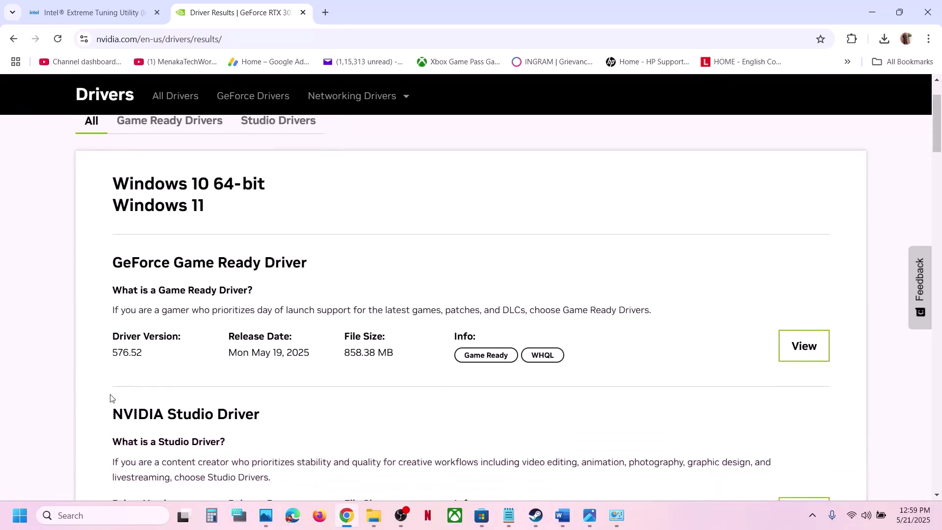
scroll(164, 357, "down", 4)
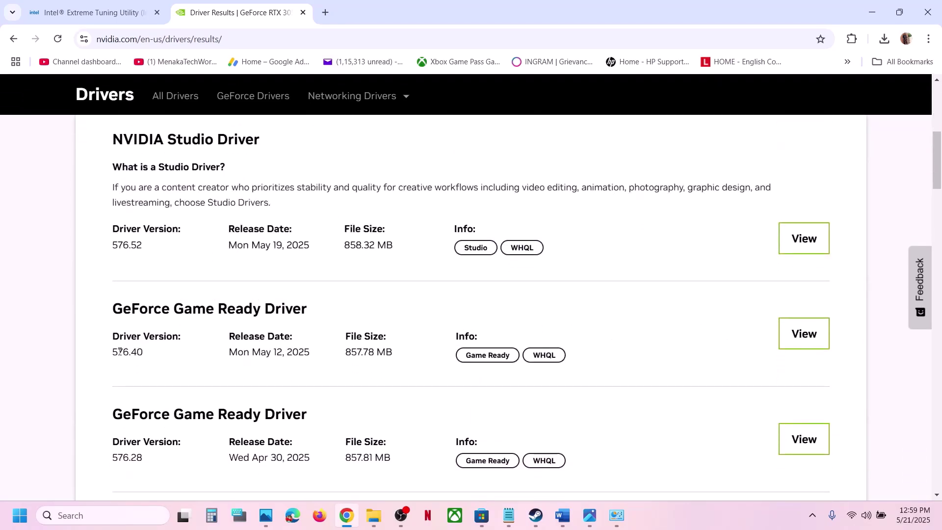
left_click_drag(116, 350, 156, 356)
scroll(155, 356, "down", 4)
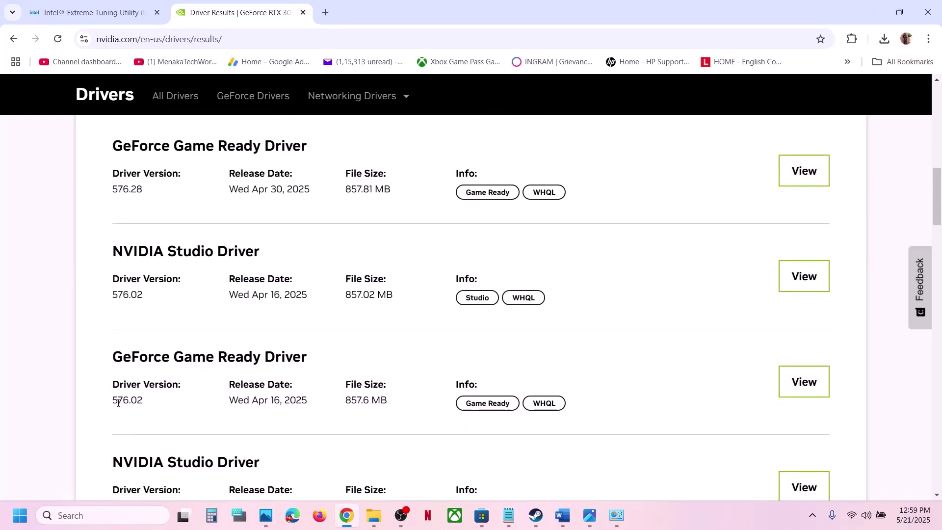
scroll(157, 406, "down", 6)
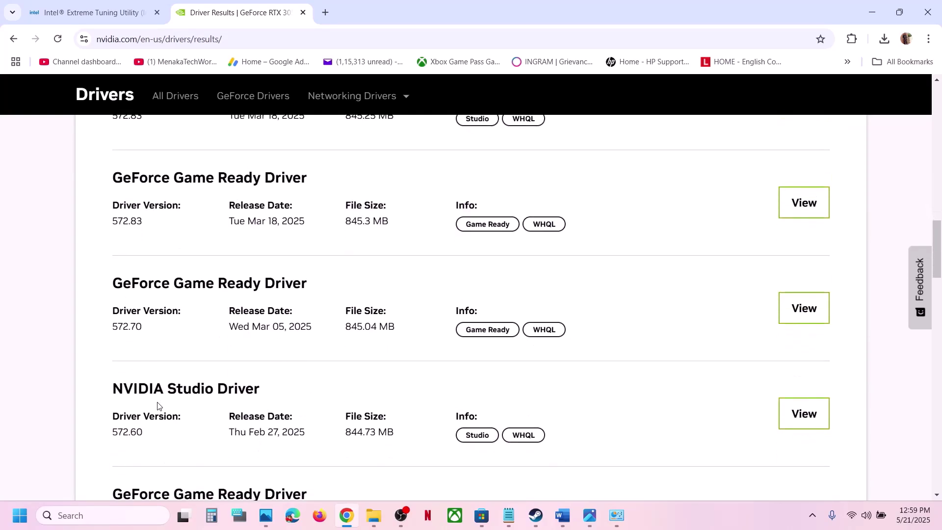
scroll(158, 406, "down", 1)
scroll(158, 405, "down", 10)
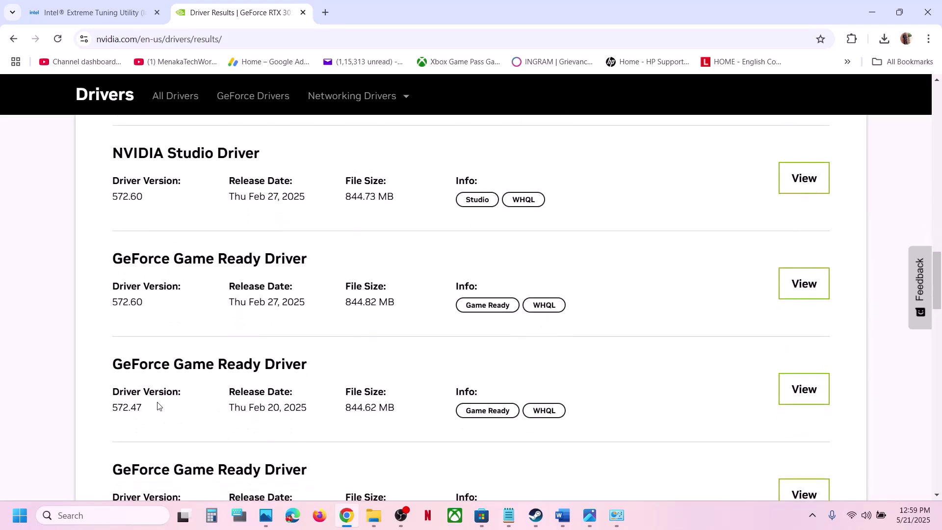
scroll(158, 406, "down", 7)
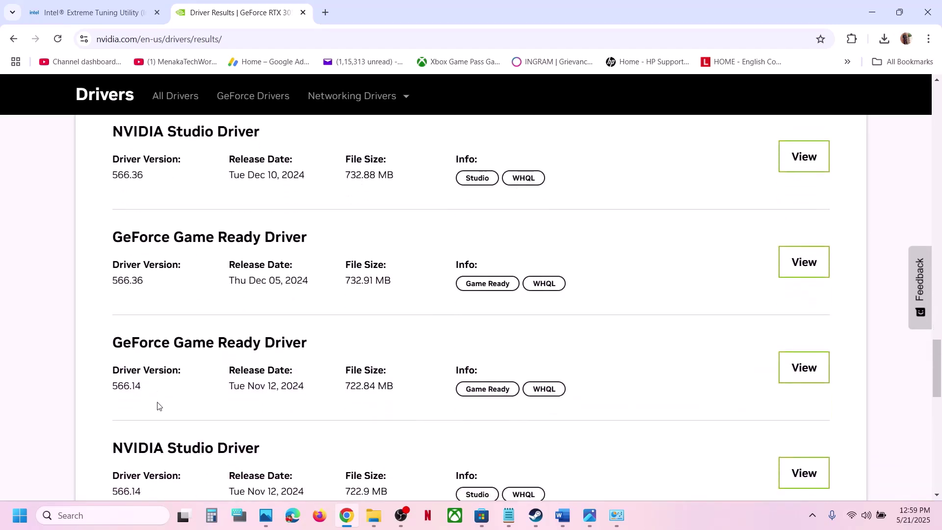
left_click_drag(114, 282, 146, 286)
Step: Switch to the Word document and highlight the Step 9 text on running the game from its installation folder
left_click(537, 516)
left_click(569, 515)
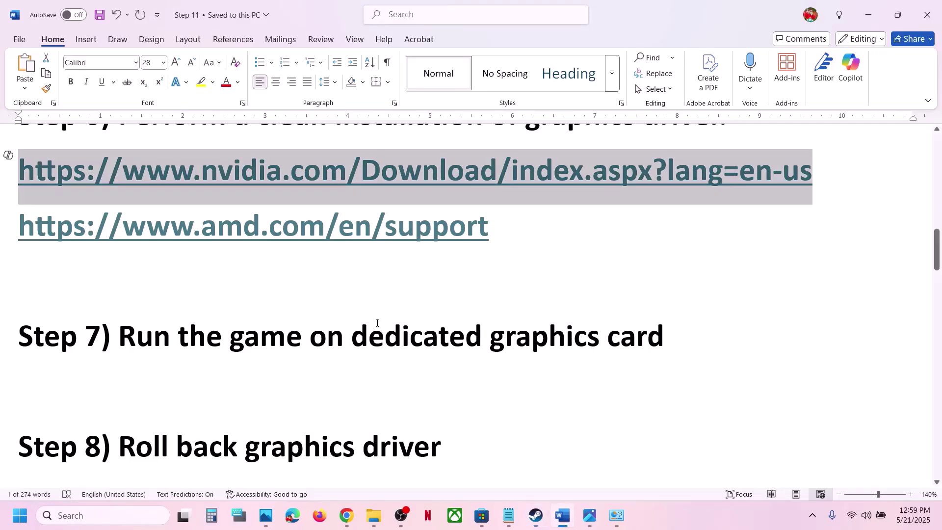
scroll(377, 322, "down", 5)
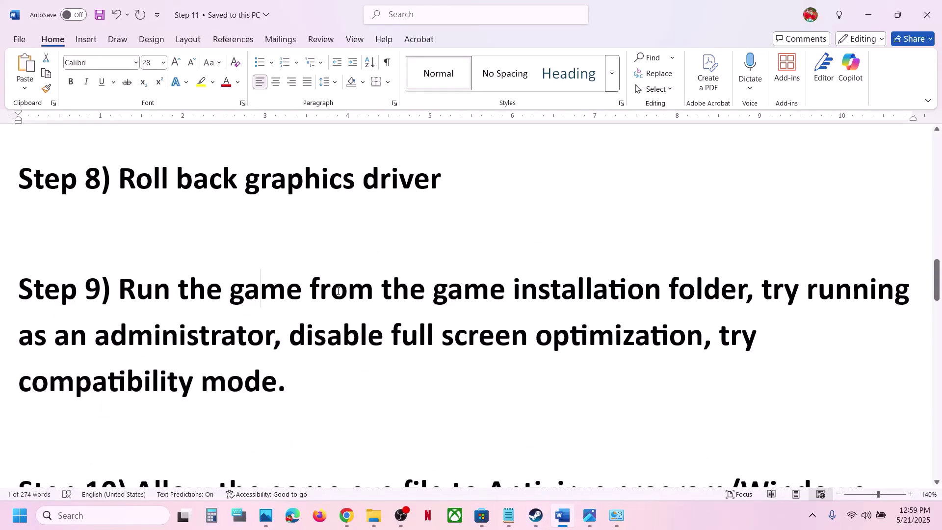
left_click_drag(338, 291, 744, 289)
Step: Browse RoadCraft's local files from the Steam library, open root > bin > pc and locate the Roadcraft applications
left_click(539, 516)
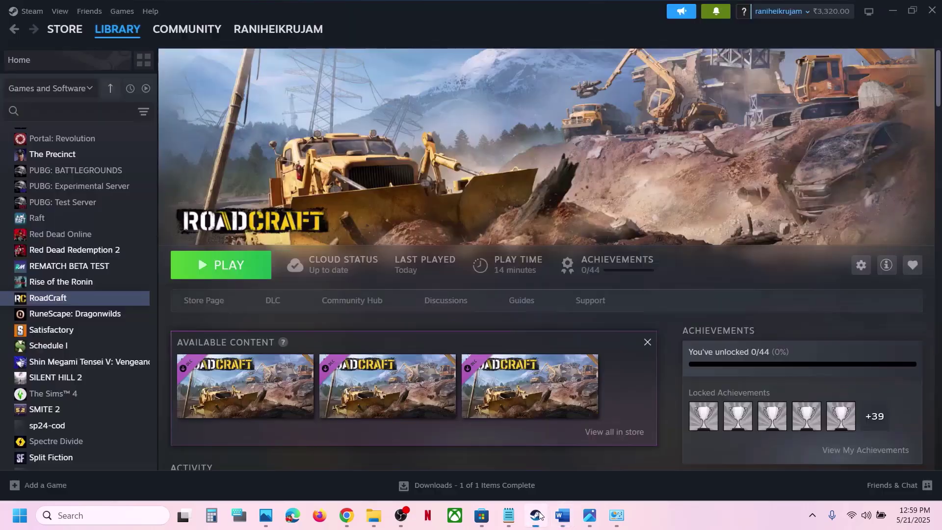
right_click(115, 296)
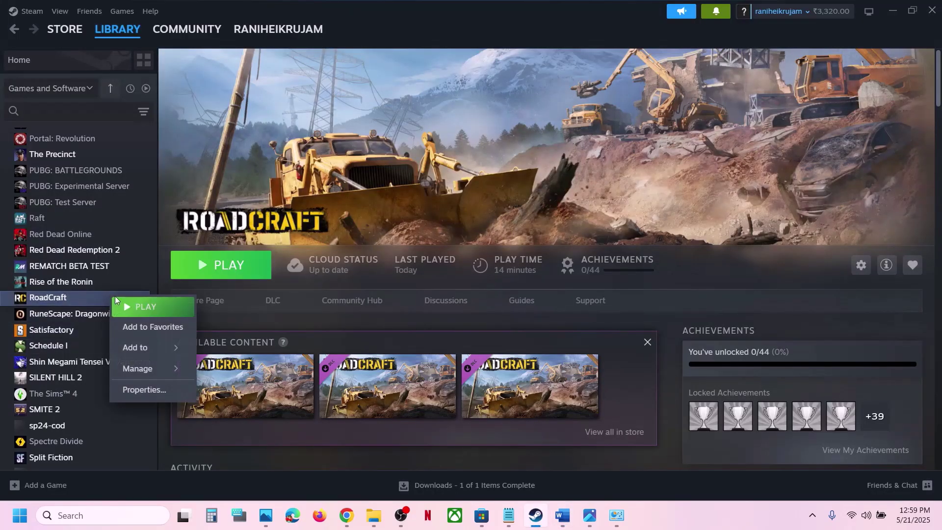
mouse_move(145, 370)
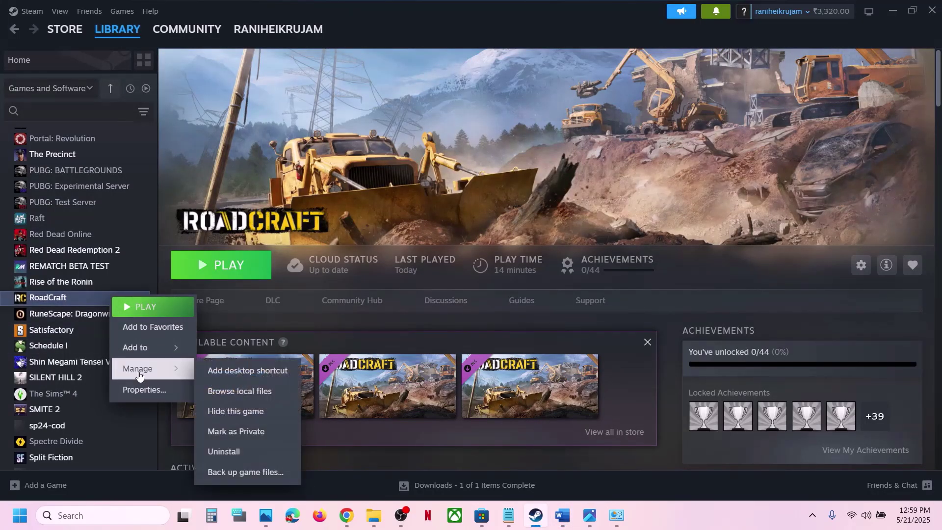
left_click(263, 395)
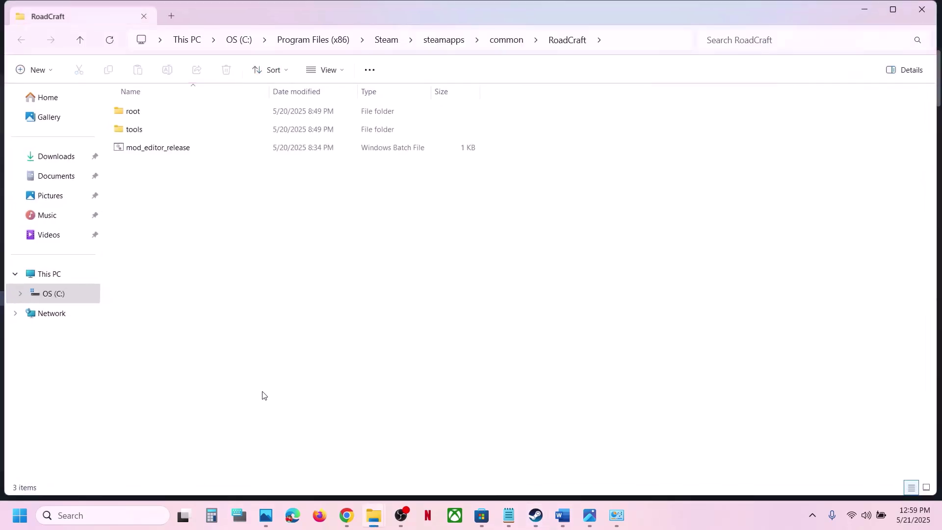
double_click(152, 118)
double_click(152, 117)
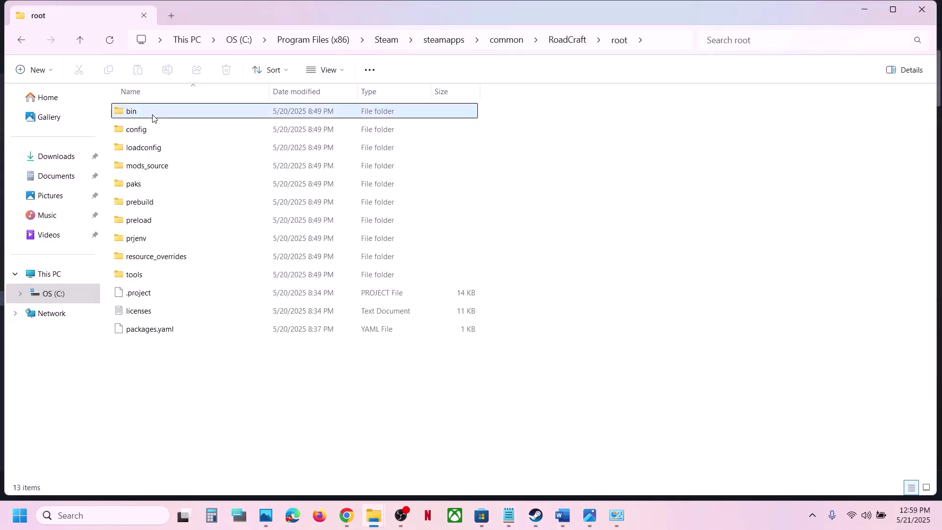
double_click(152, 117)
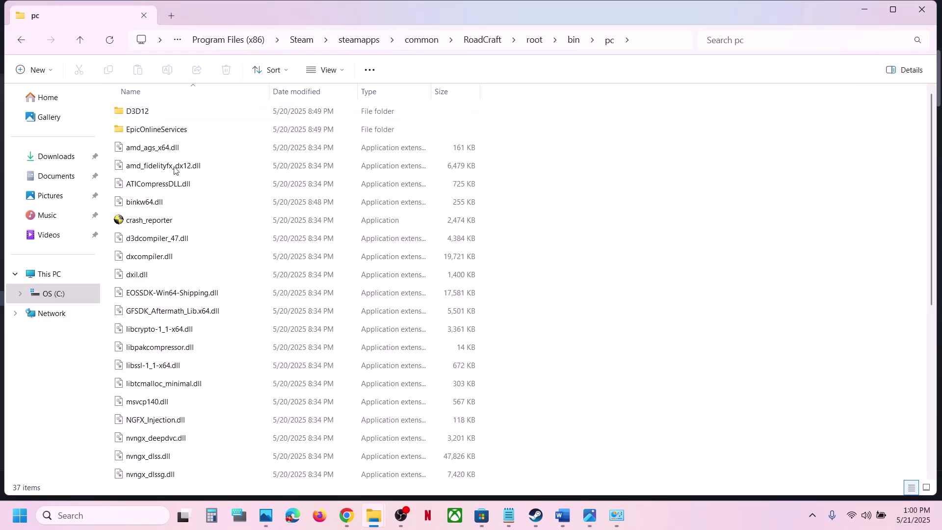
scroll(182, 250, "down", 1)
scroll(184, 248, "down", 5)
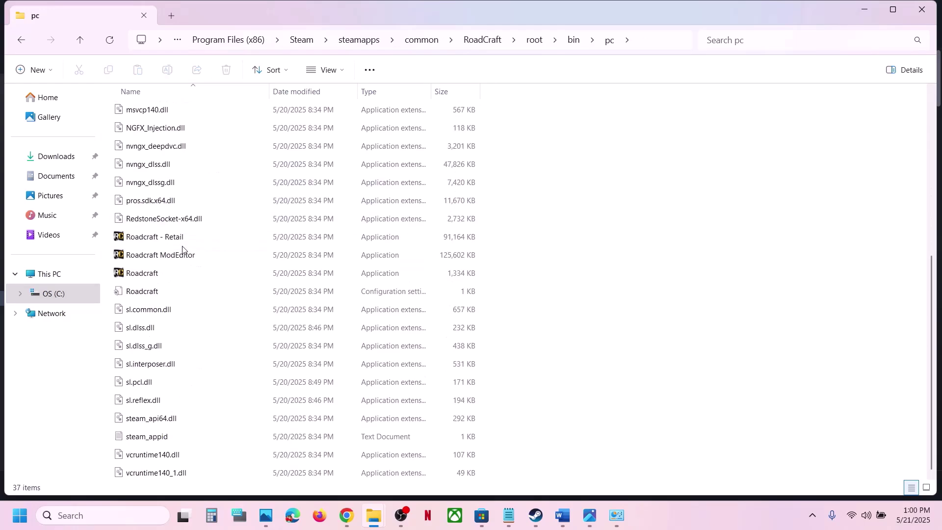
left_click(149, 278)
right_click(149, 278)
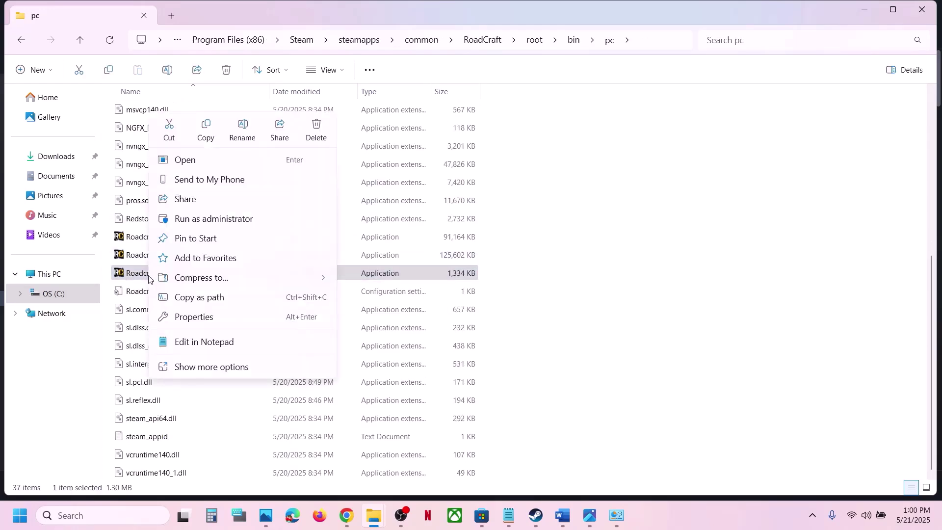
left_click(231, 317)
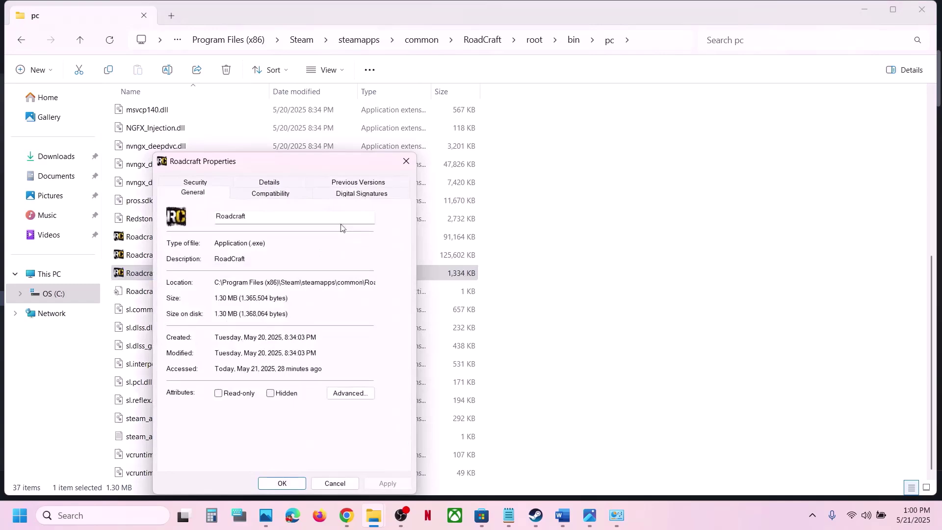
left_click(289, 197)
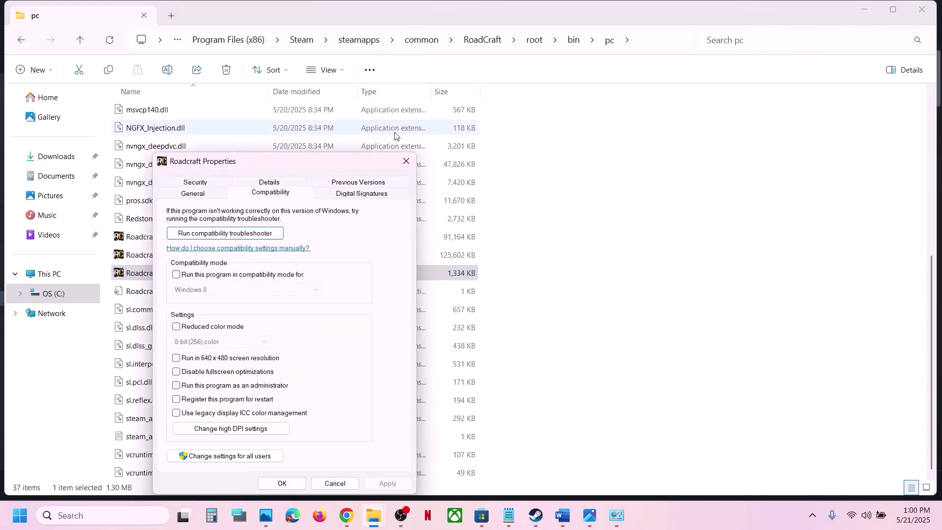
left_click(406, 161)
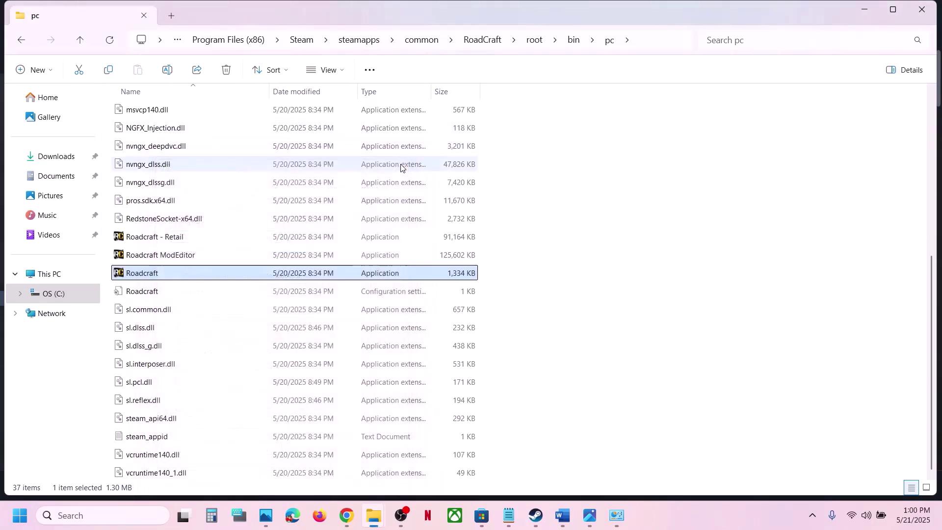
Step: In the Roadcraft application's compatibility properties, enable running the program as an administrator, then apply and confirm
right_click(165, 276)
left_click(236, 318)
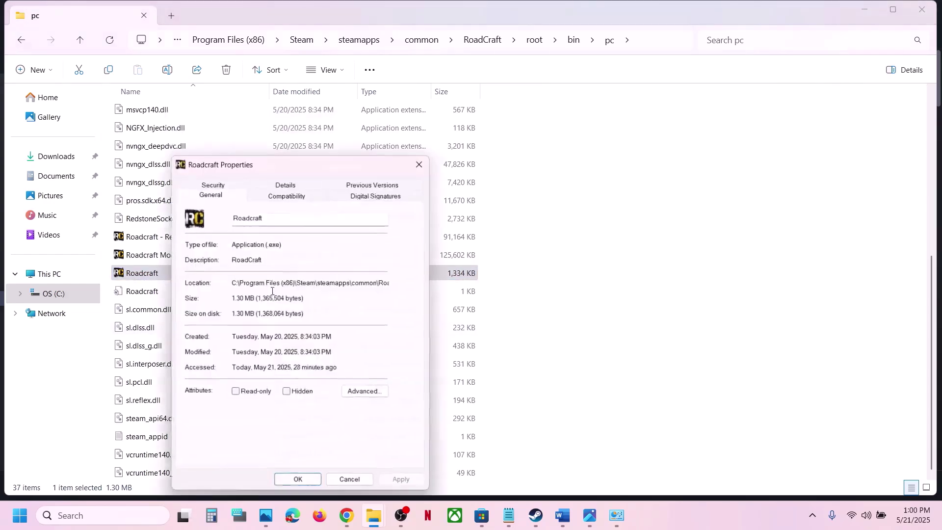
left_click(308, 197)
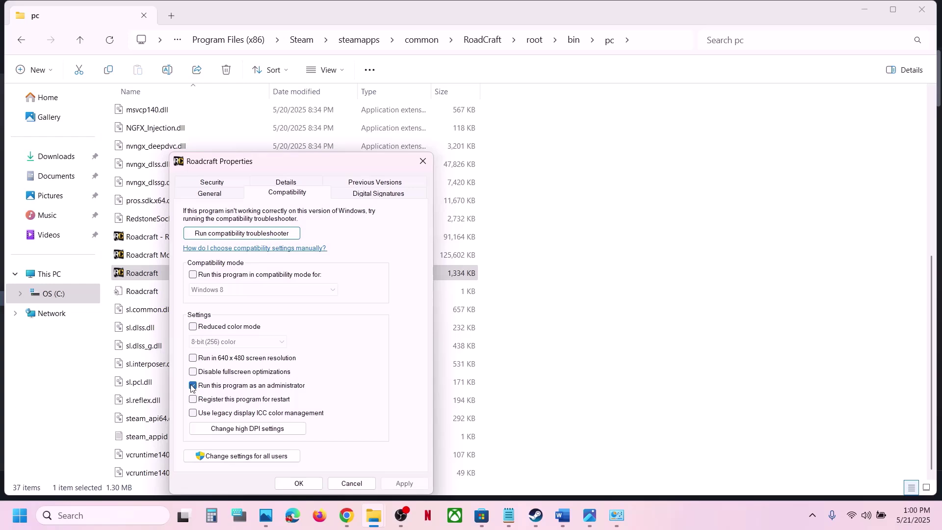
left_click(399, 483)
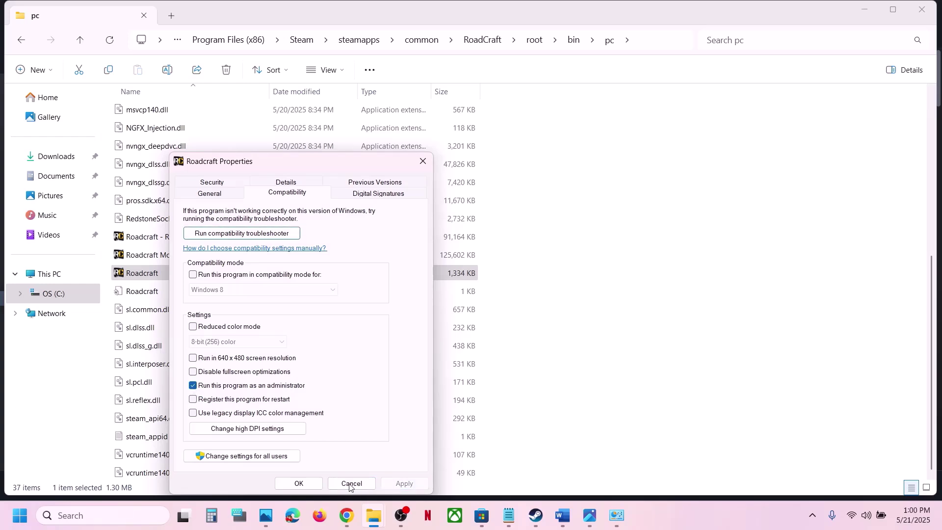
left_click(320, 486)
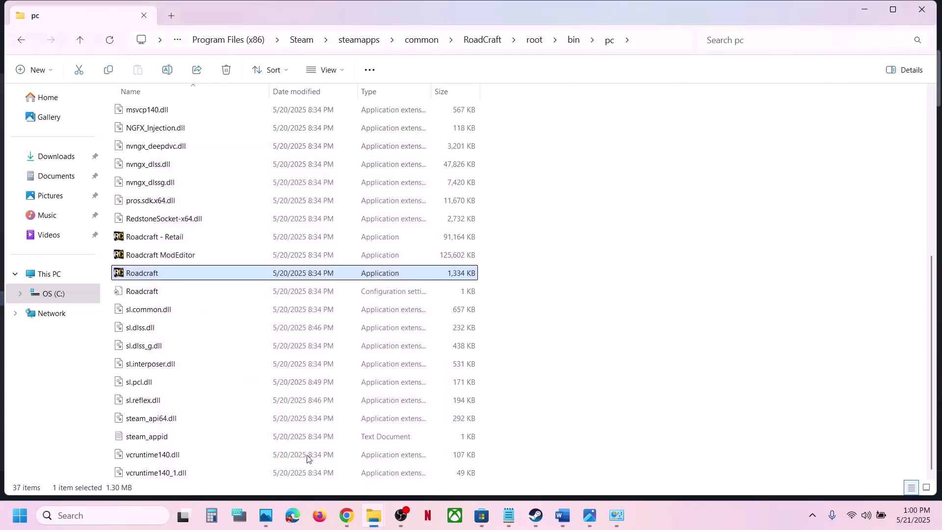
Step: In the Roadcraft application's properties, turn on compatibility mode for Windows 8 and apply it
right_click(148, 276)
left_click(208, 318)
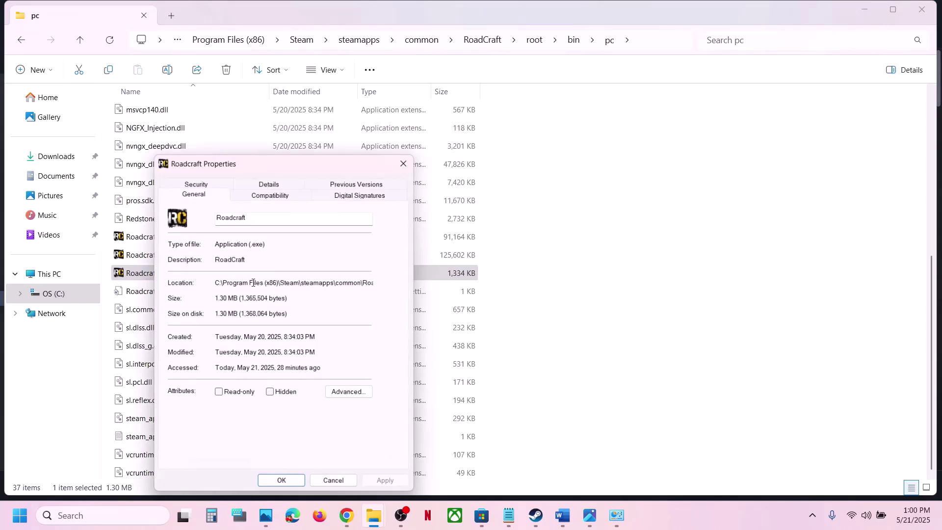
left_click(286, 197)
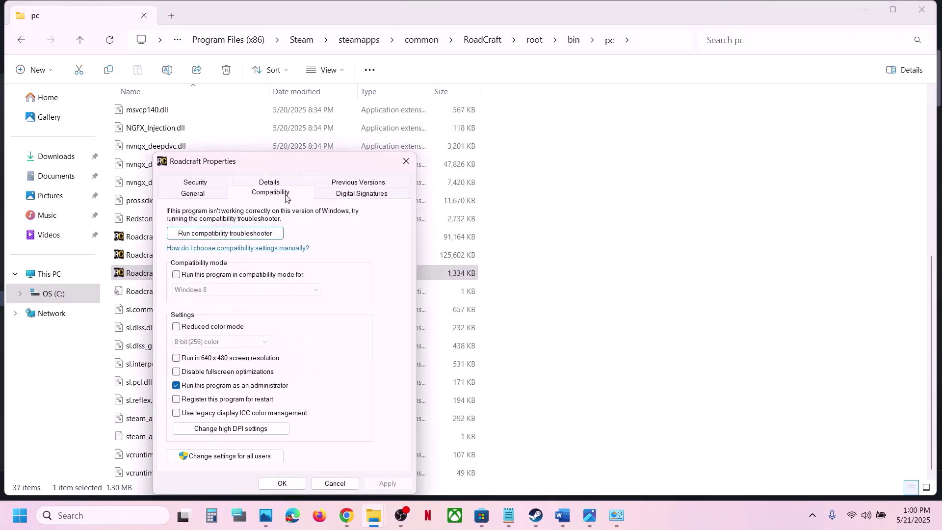
left_click(228, 273)
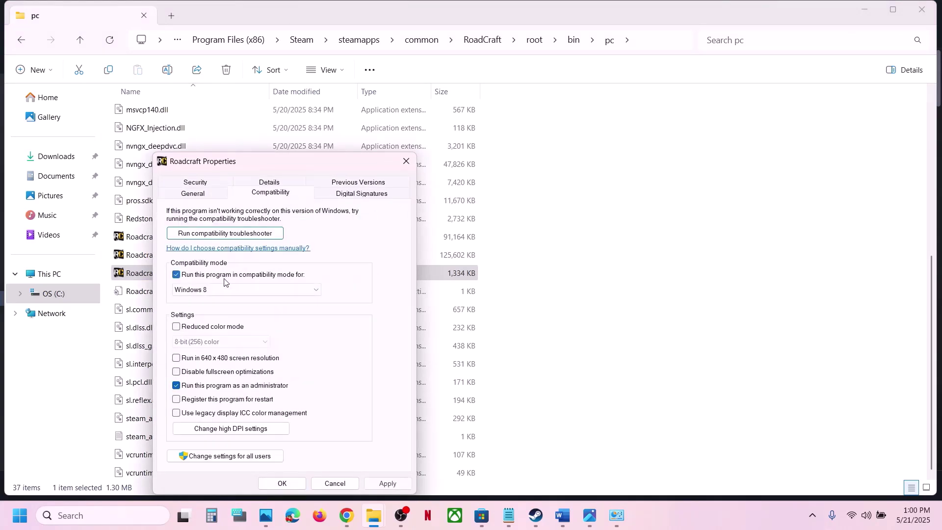
left_click(397, 483)
Step: Change the Roadcraft application's compatibility mode to Windows 7, disable fullscreen optimizations, then apply and confirm
left_click(222, 289)
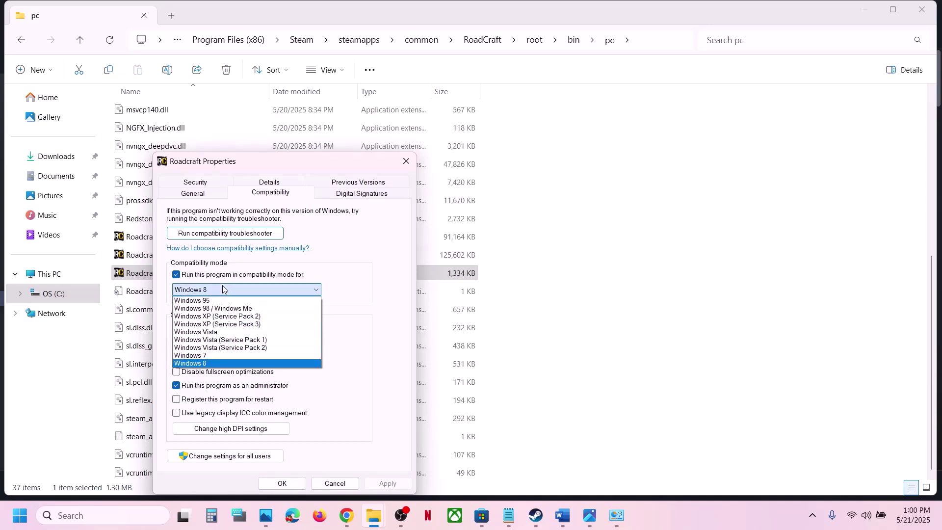
left_click(210, 356)
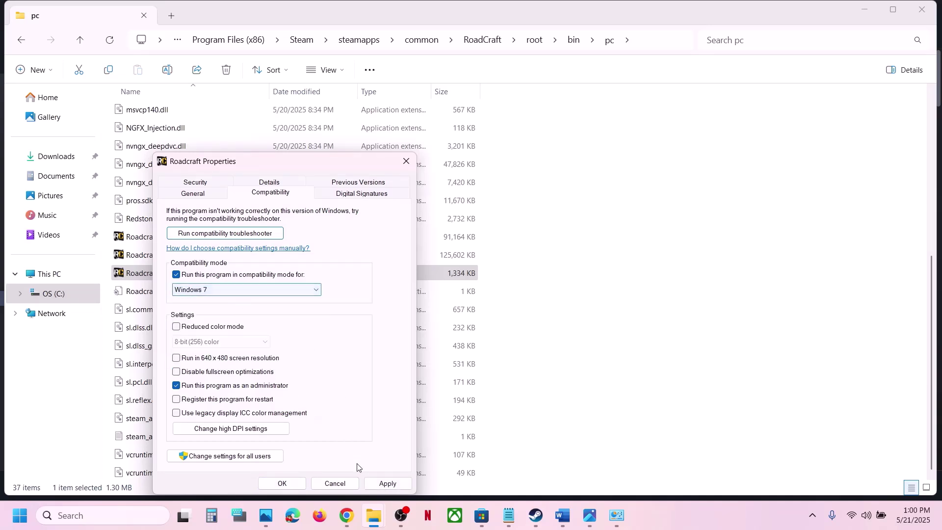
left_click(377, 484)
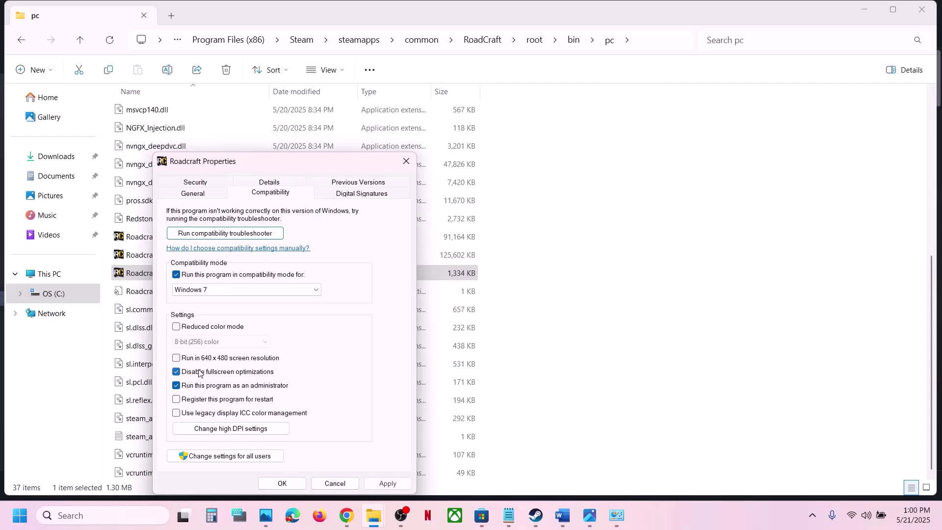
left_click(388, 484)
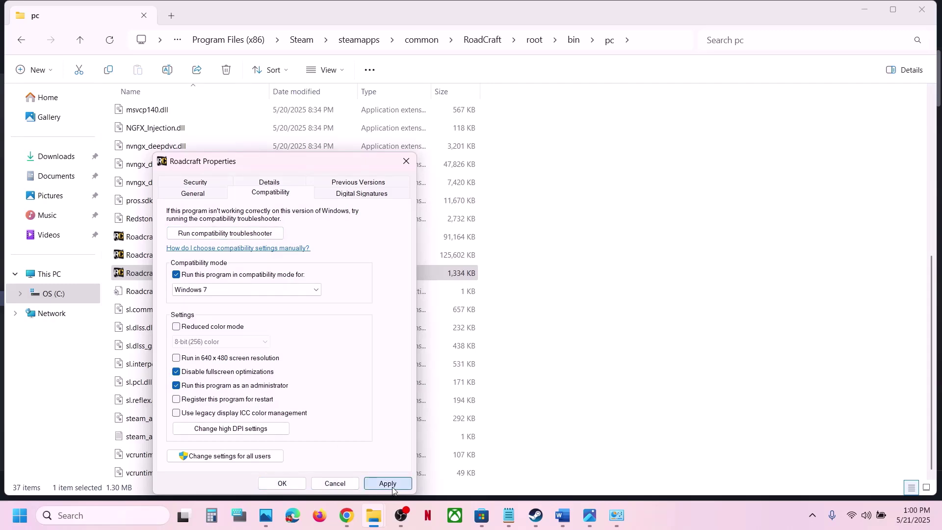
left_click(298, 482)
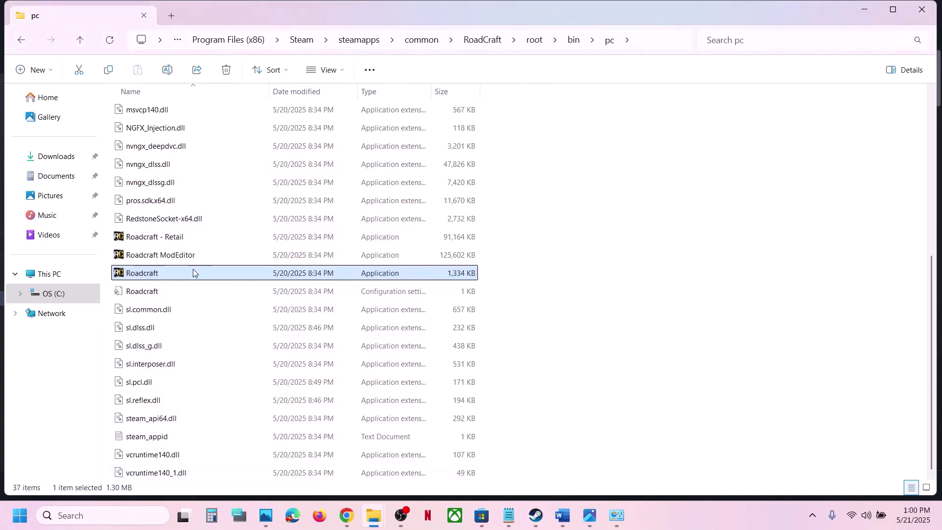
Step: Reopen the Roadcraft application's compatibility properties, turn off compatibility mode and the disabling of fullscreen optimizations, then apply and confirm
left_click(175, 238)
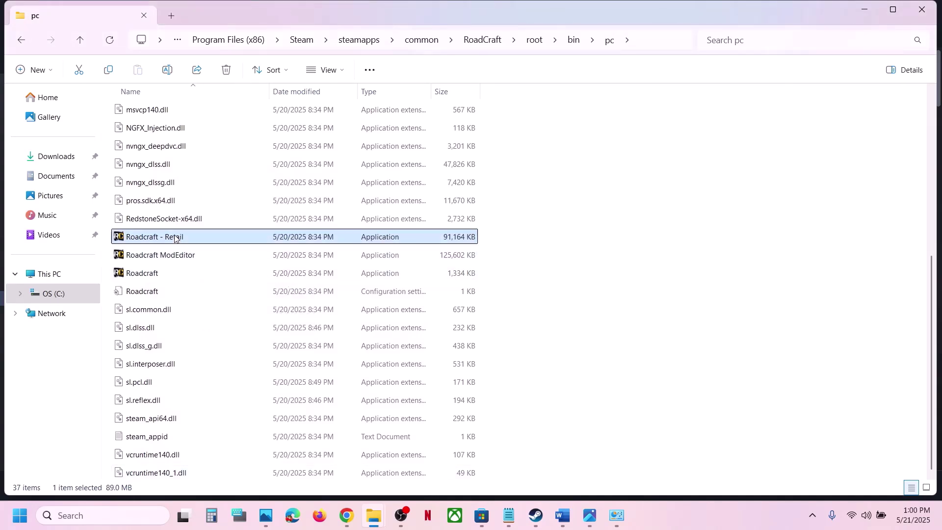
right_click(162, 274)
left_click(213, 319)
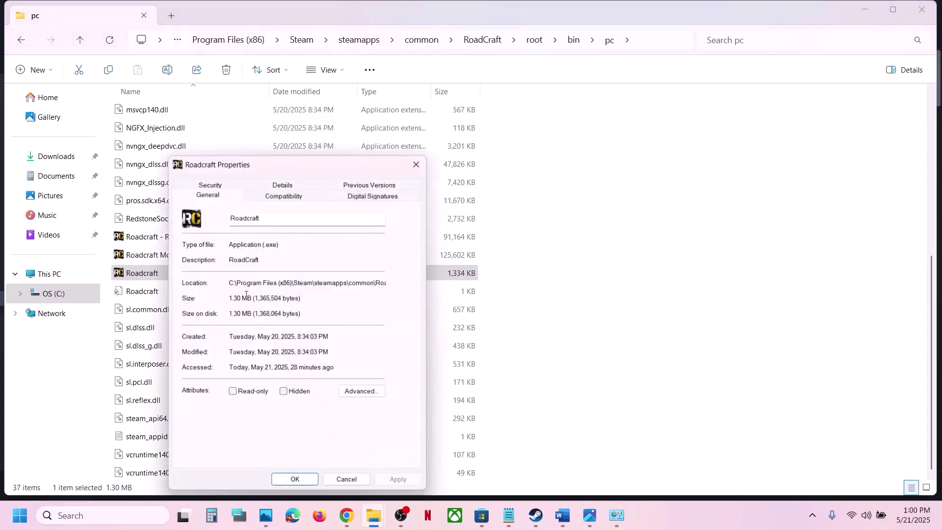
left_click(288, 197)
left_click(190, 275)
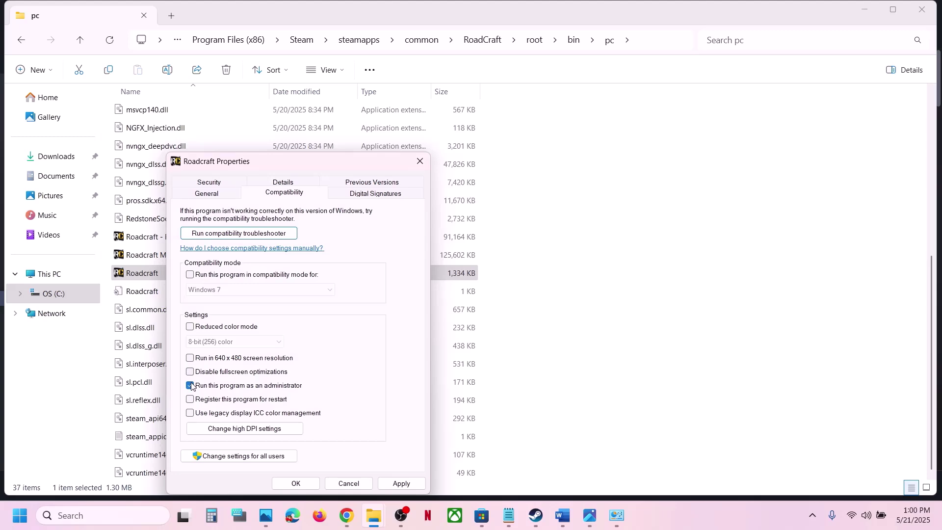
left_click(395, 484)
left_click(293, 484)
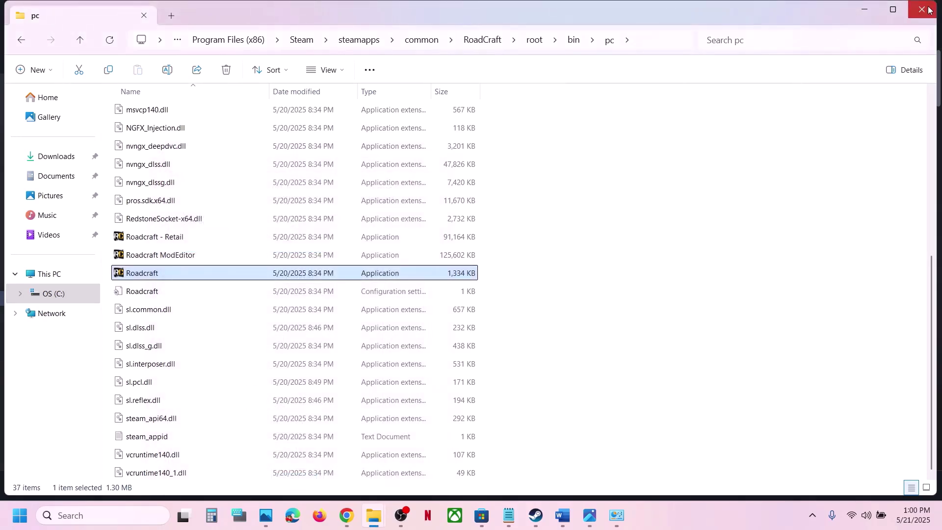
Step: Switch to the Word document and highlight the Step 10 text on allowing the game exe through the antivirus program, Windows Security and firewall
key("alt+Tab")
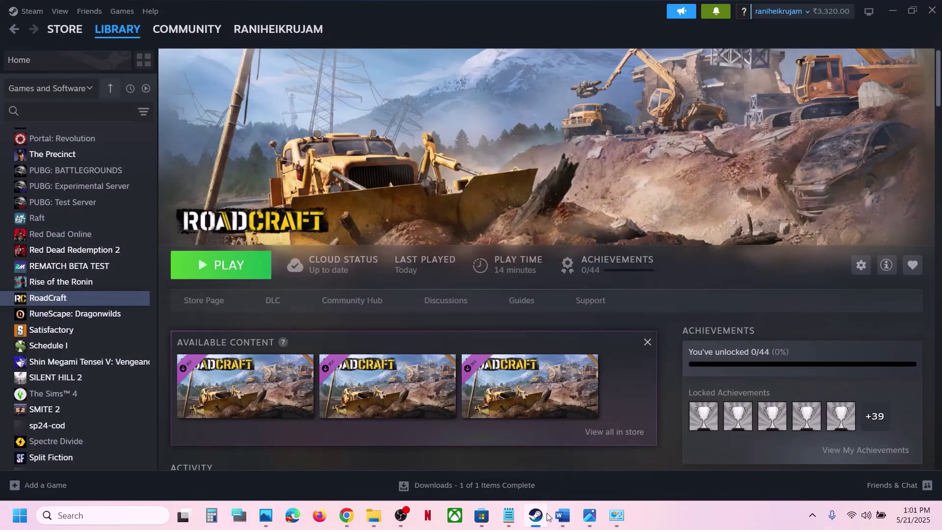
mouse_move(559, 523)
left_click(513, 417)
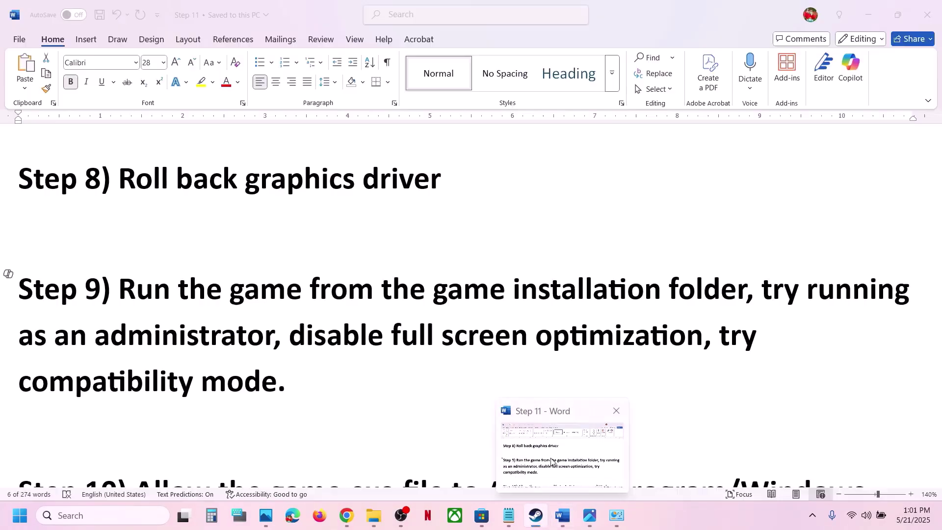
scroll(405, 370, "down", 3)
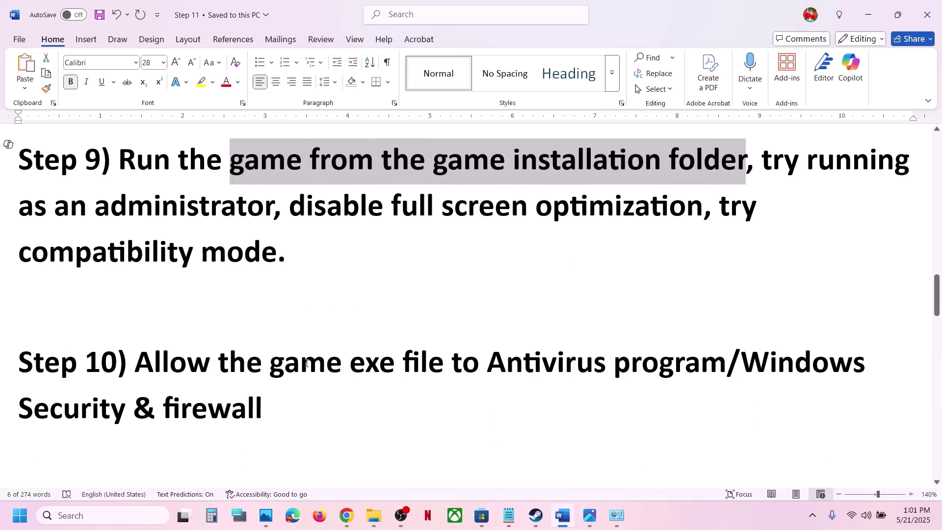
left_click_drag(231, 358, 678, 383)
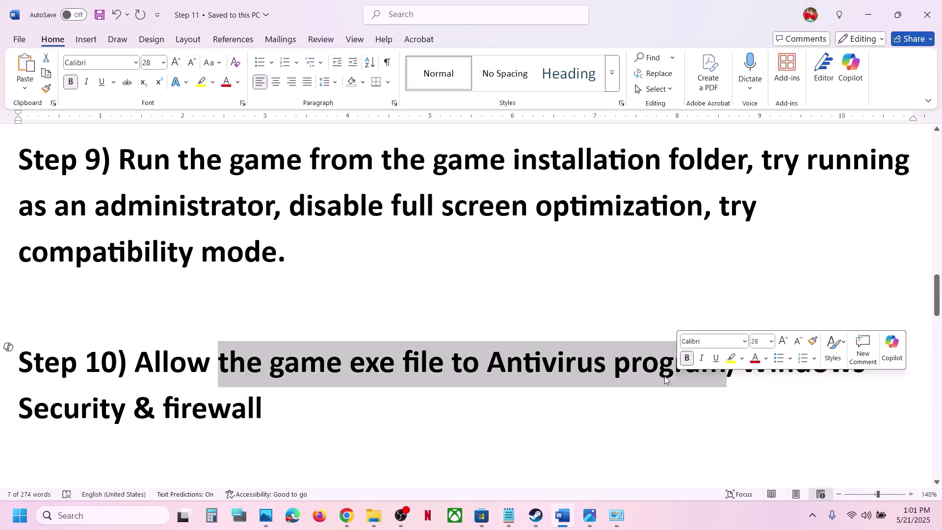
left_click(569, 380)
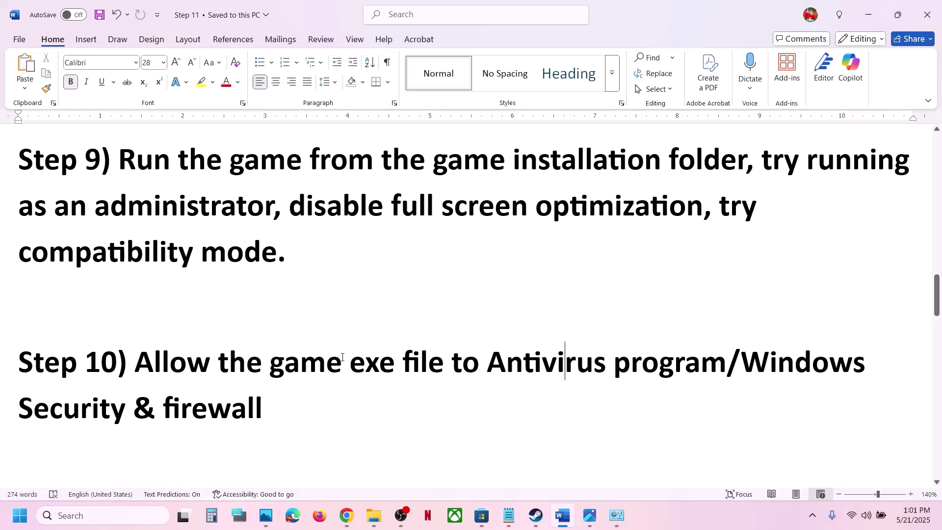
left_click_drag(342, 357, 720, 373)
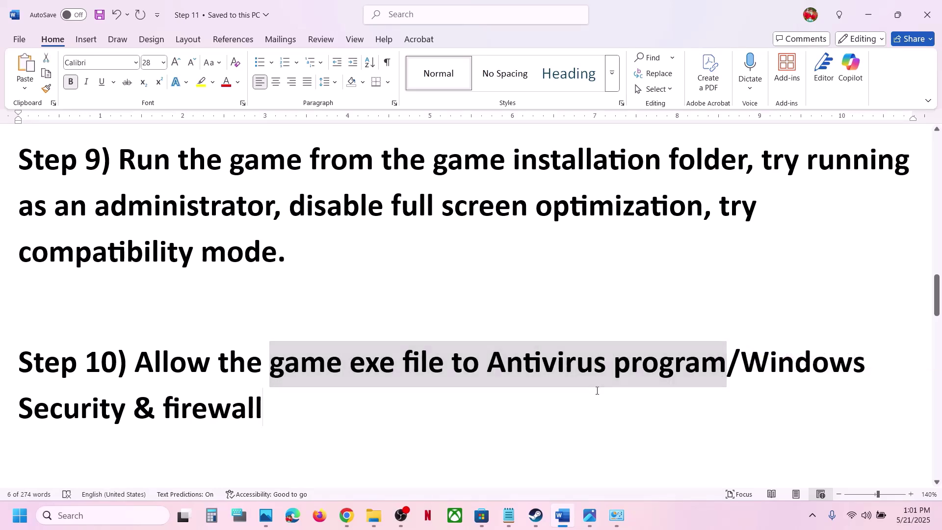
left_click(617, 386)
left_click_drag(746, 362, 808, 389)
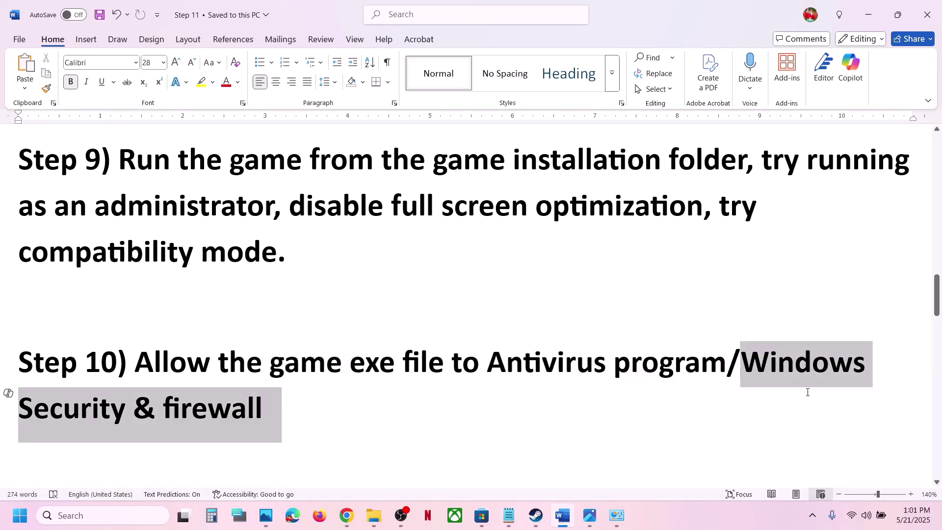
Step: Open Windows Security from the system settings and go to the ransomware protection list of apps allowed through Controlled folder access
key("super+i")
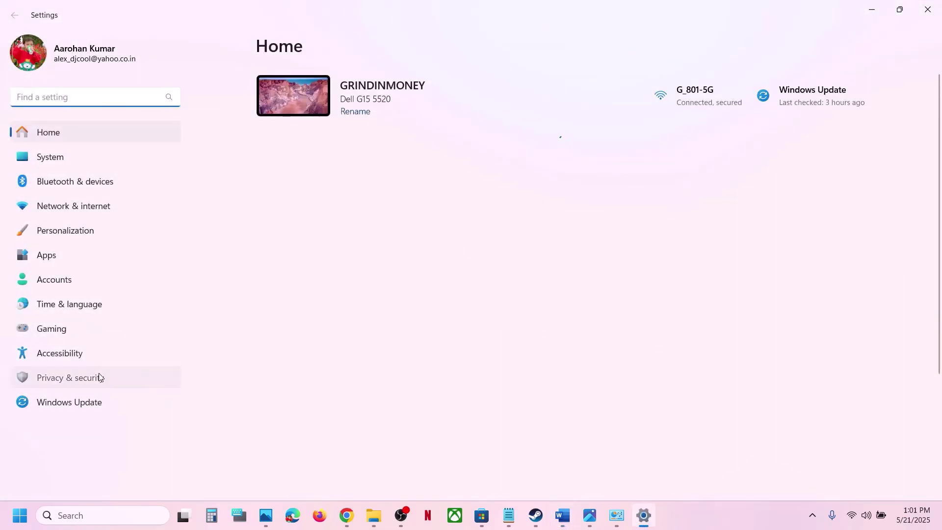
left_click(99, 377)
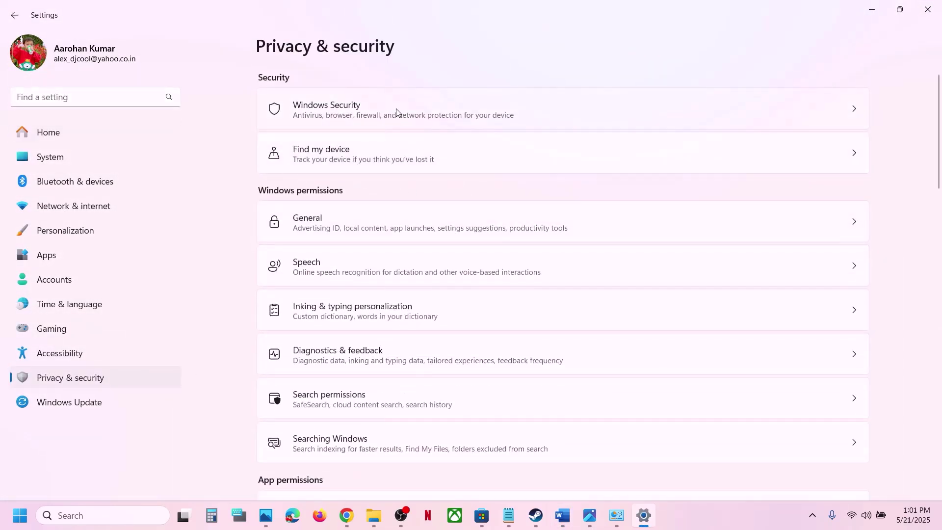
left_click(498, 117)
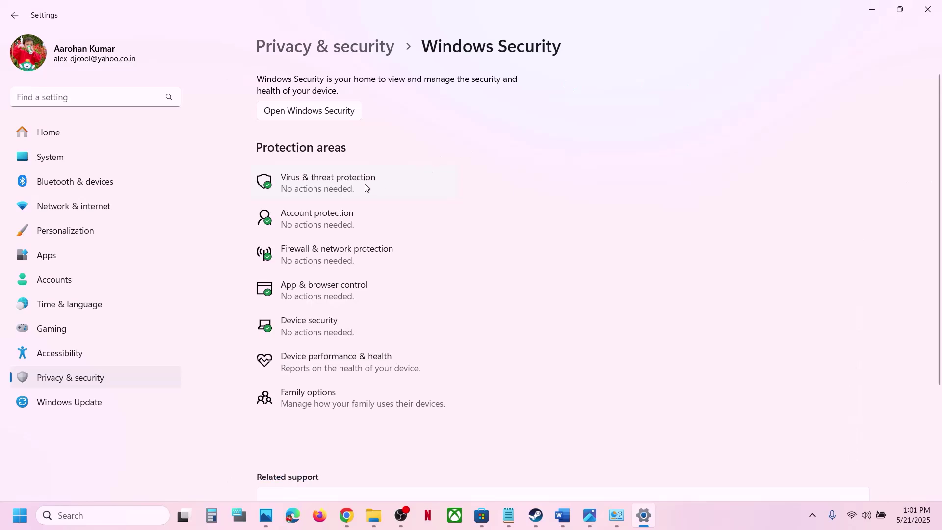
left_click(362, 188)
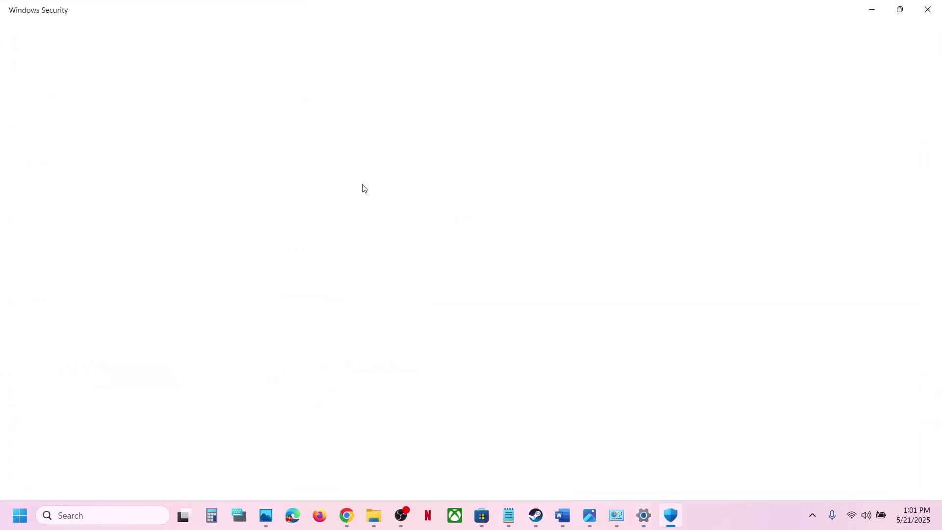
scroll(314, 408, "down", 3)
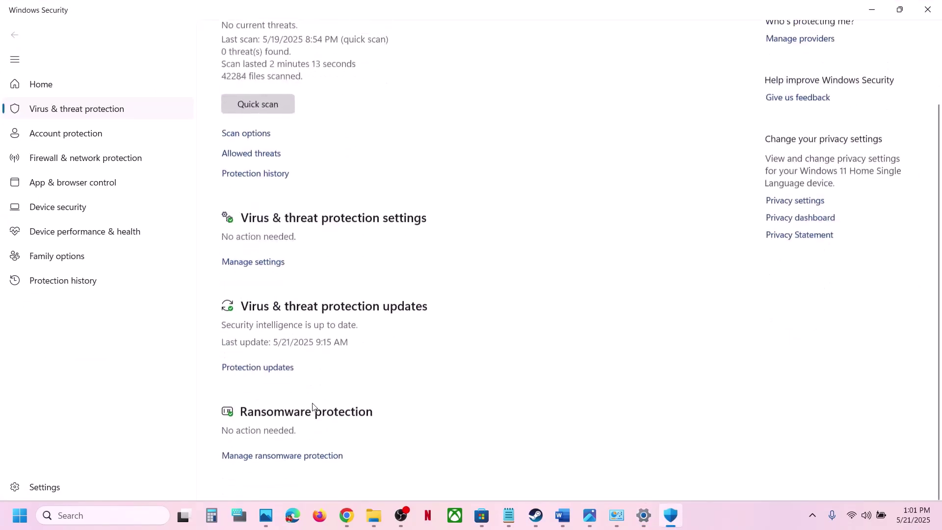
left_click(290, 457)
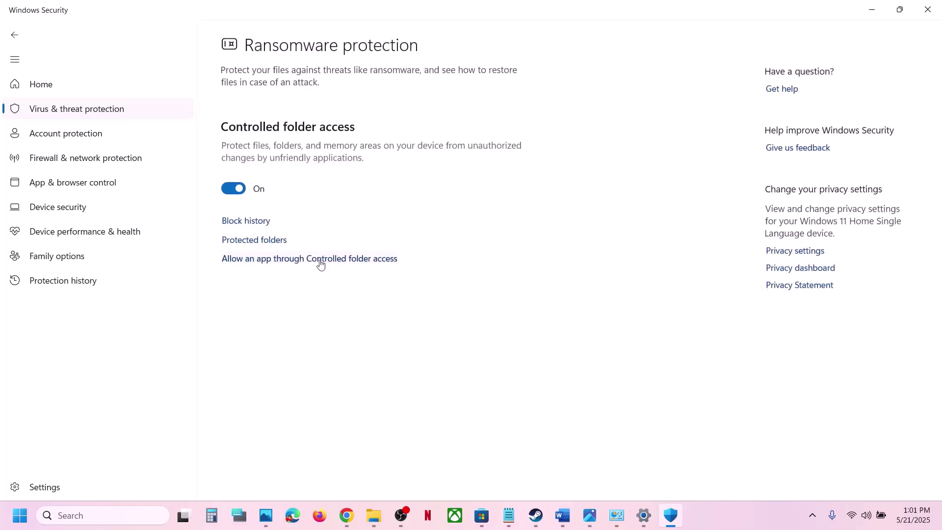
left_click(303, 261)
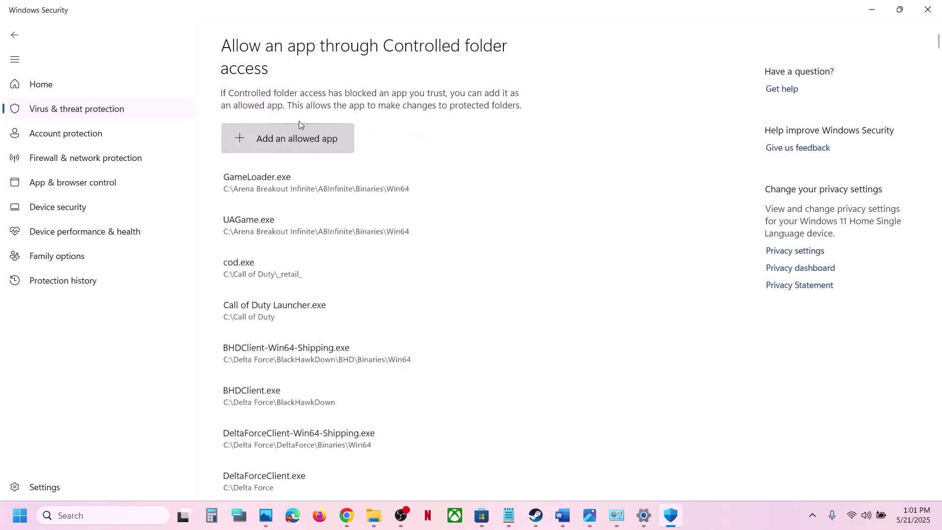
Step: Add the Roadcraft application from common > RoadCraft > root > bin > pc as an allowed app
left_click(275, 140)
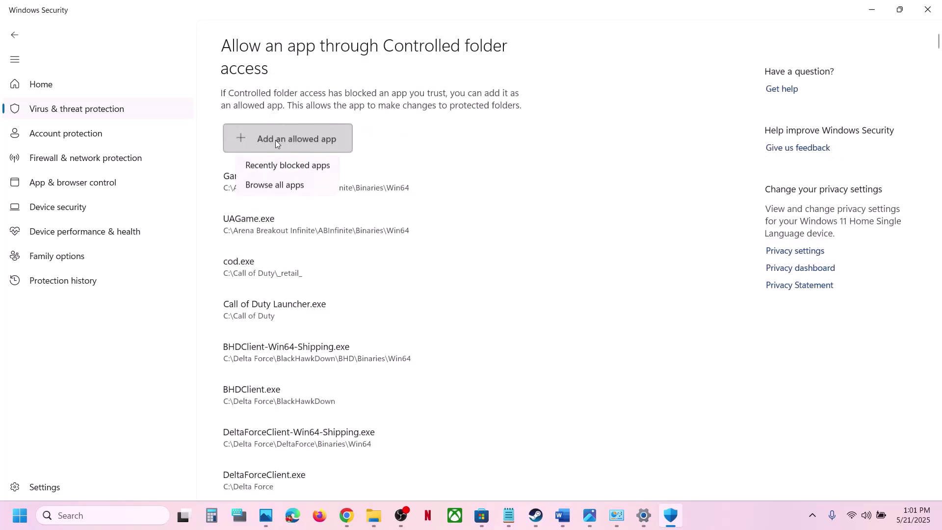
left_click(304, 187)
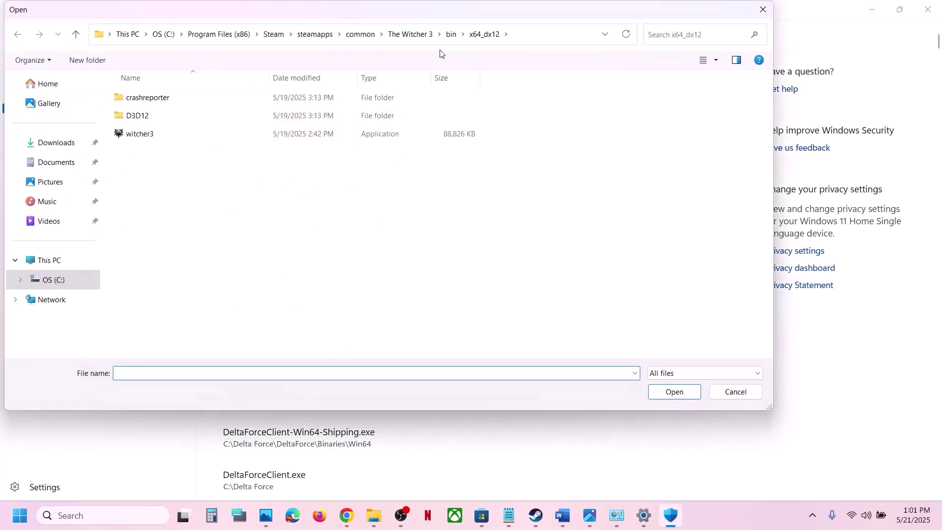
left_click(340, 35)
left_click(359, 38)
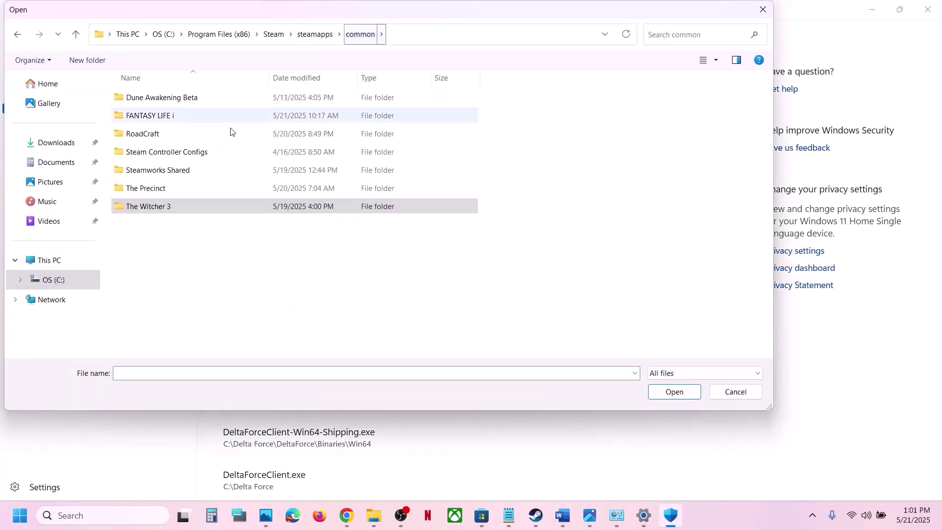
left_click(145, 138)
double_click(146, 138)
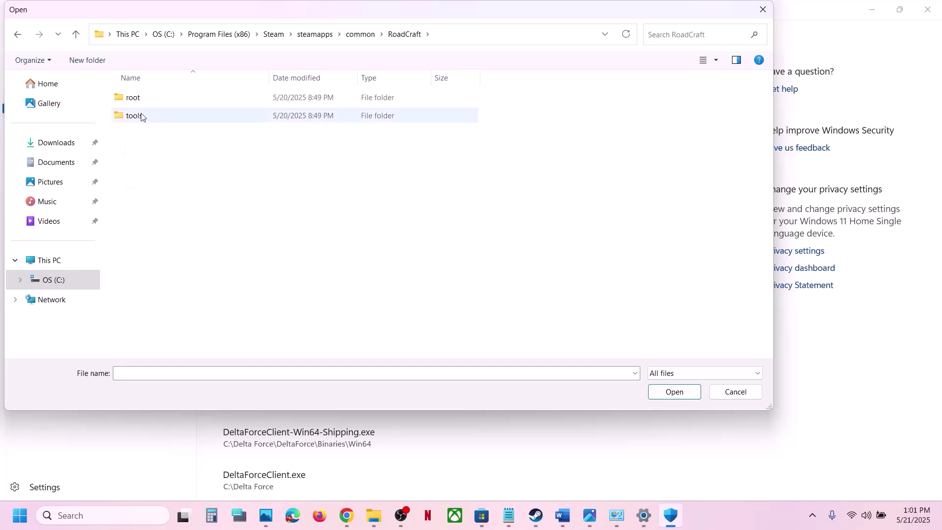
double_click(137, 103)
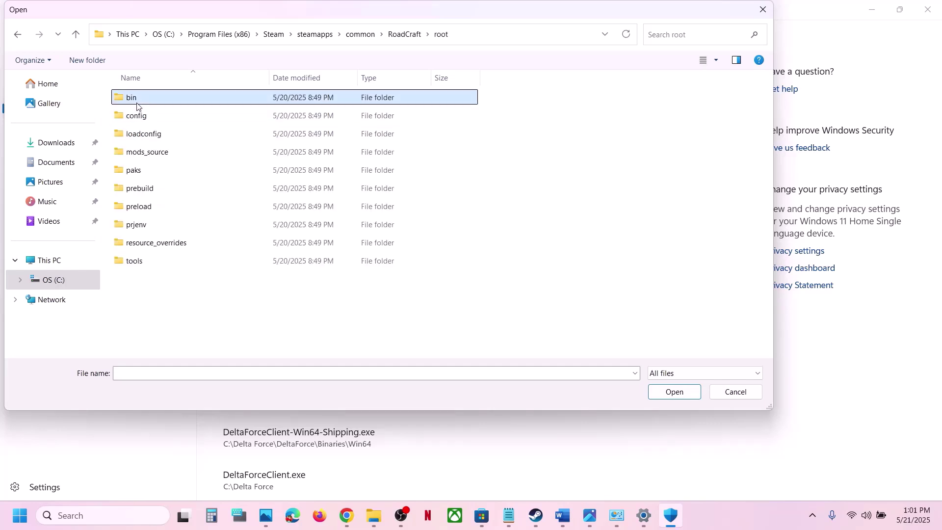
double_click(137, 103)
double_click(136, 103)
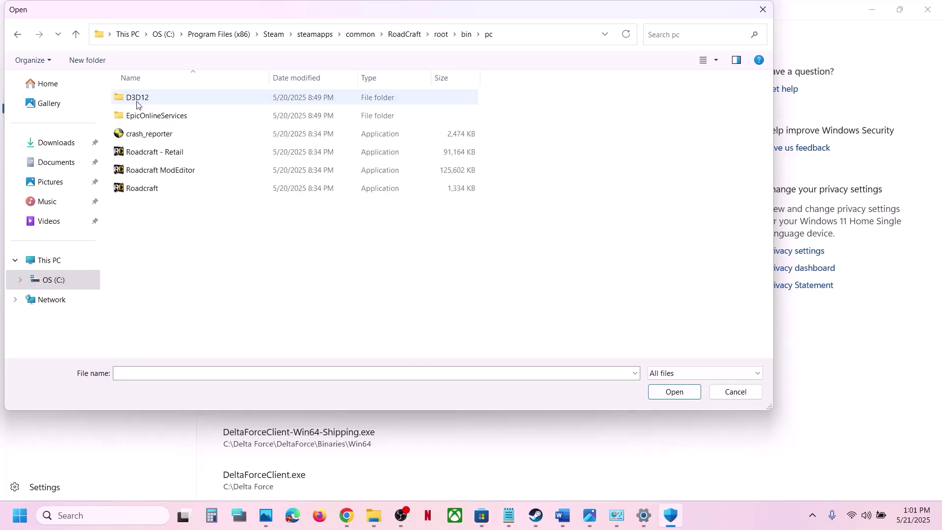
left_click(173, 190)
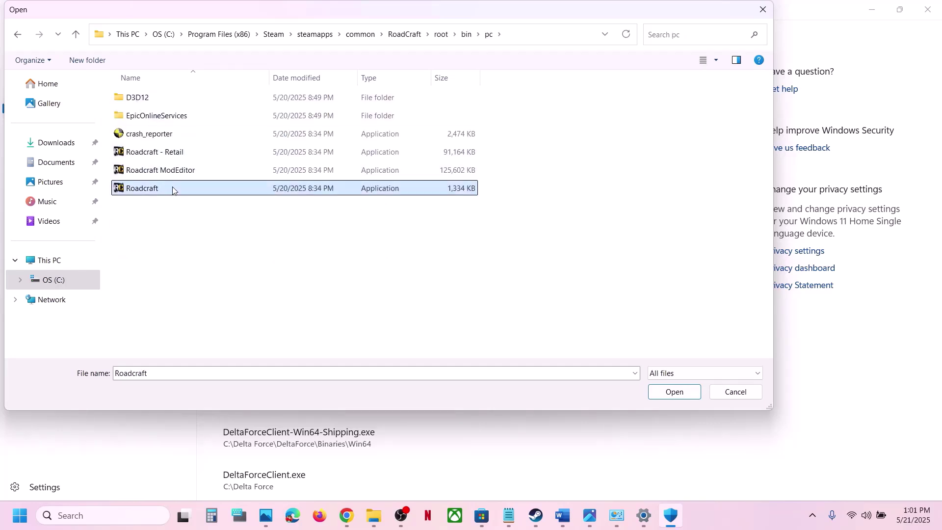
left_click(676, 392)
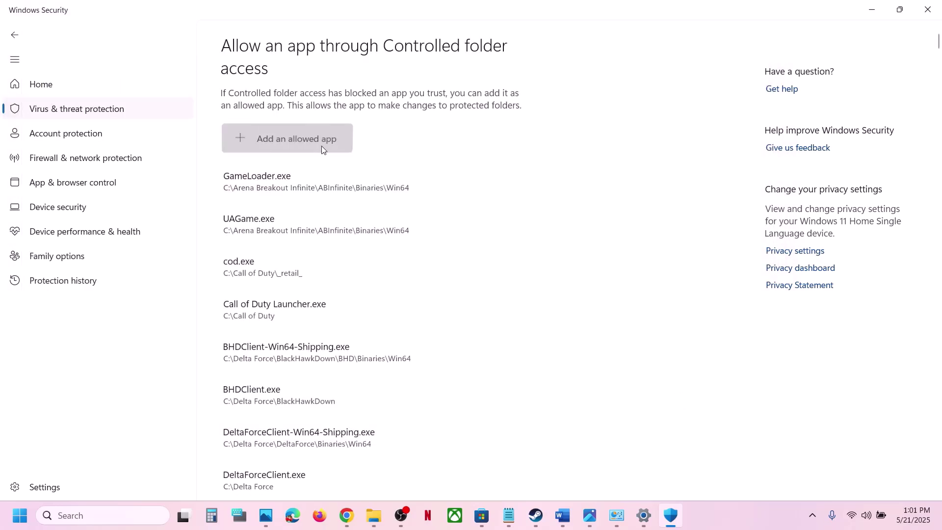
Step: Add the Roadcraft - Retail application from the game's pc folder as an allowed app through Controlled folder access
left_click(321, 146)
left_click(260, 185)
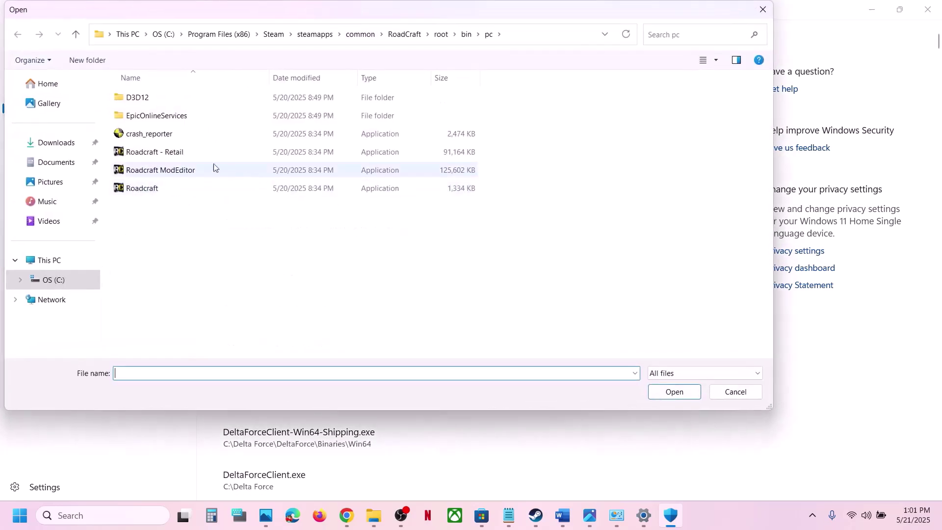
left_click(157, 153)
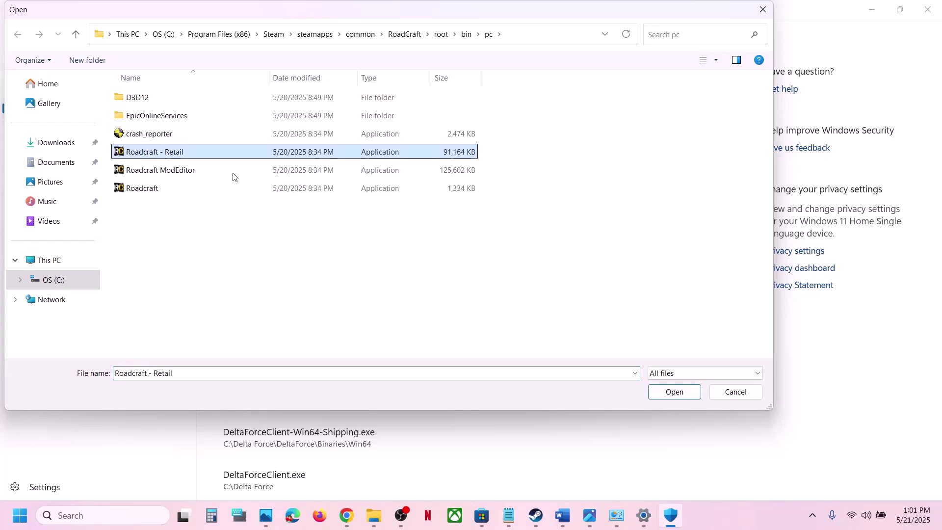
left_click(665, 395)
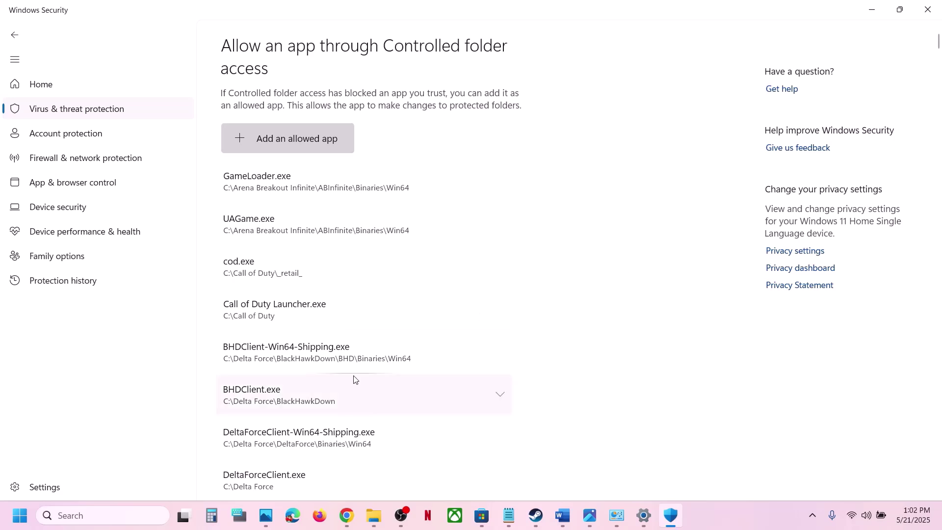
Step: Open the Windows Defender Firewall allowed apps list from Control Panel's System and Security category and unlock its settings for editing
left_click(102, 515)
type("control")
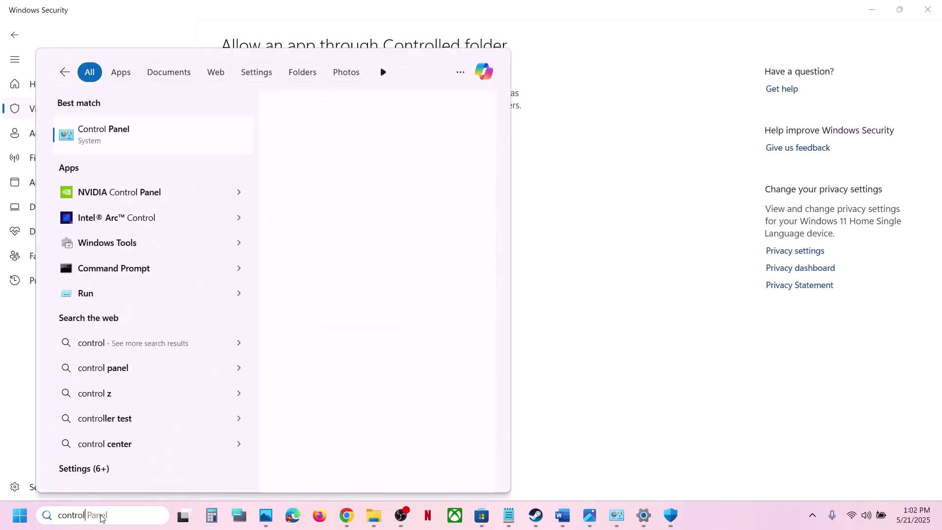
key("Return")
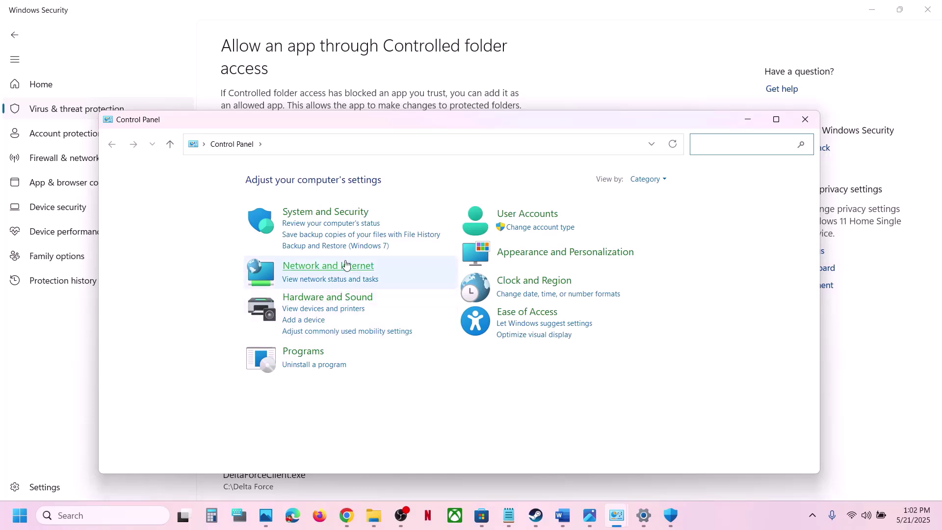
left_click(315, 212)
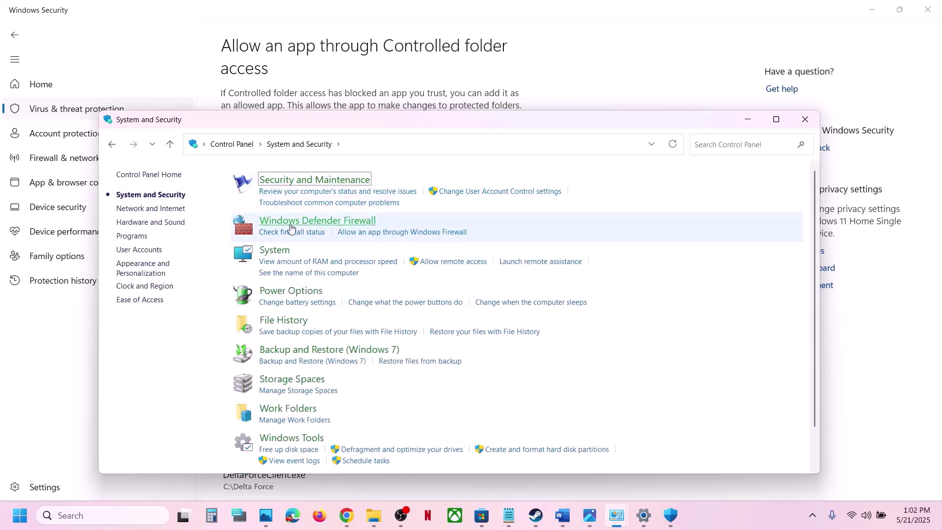
left_click(297, 221)
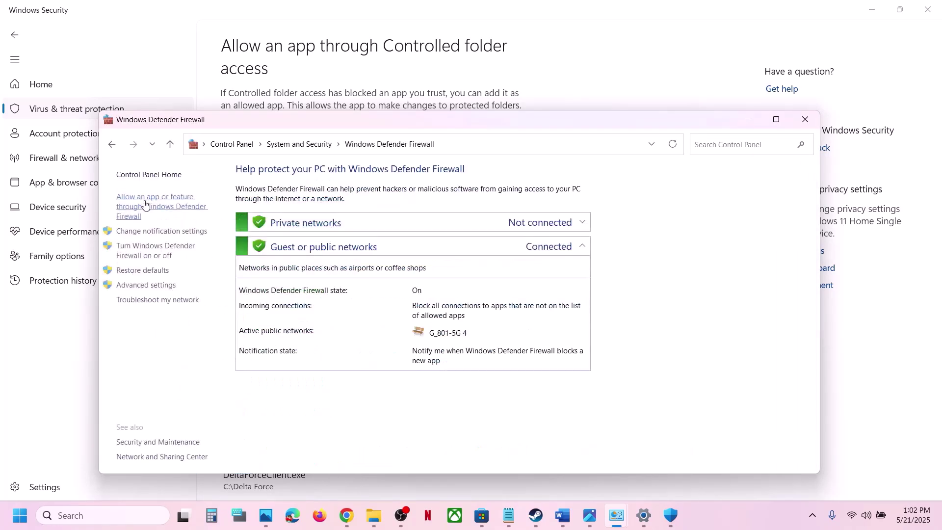
left_click(154, 210)
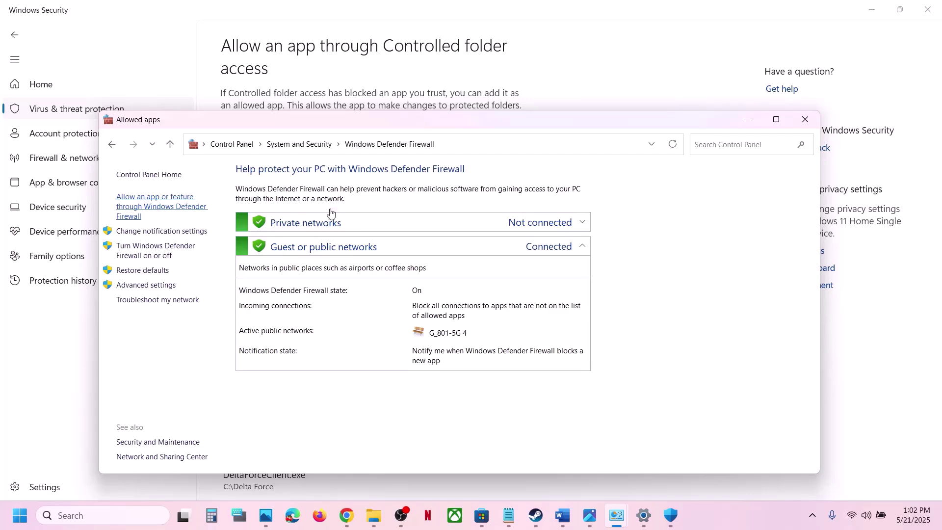
left_click(613, 210)
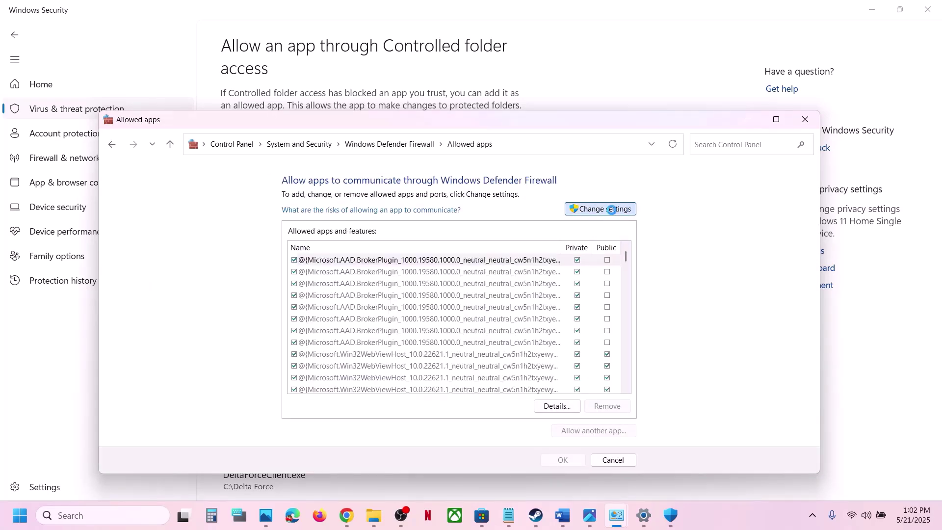
Step: Add the Roadcraft application from common > RoadCraft > root > bin > pc to the firewall's allowed apps
left_click(596, 430)
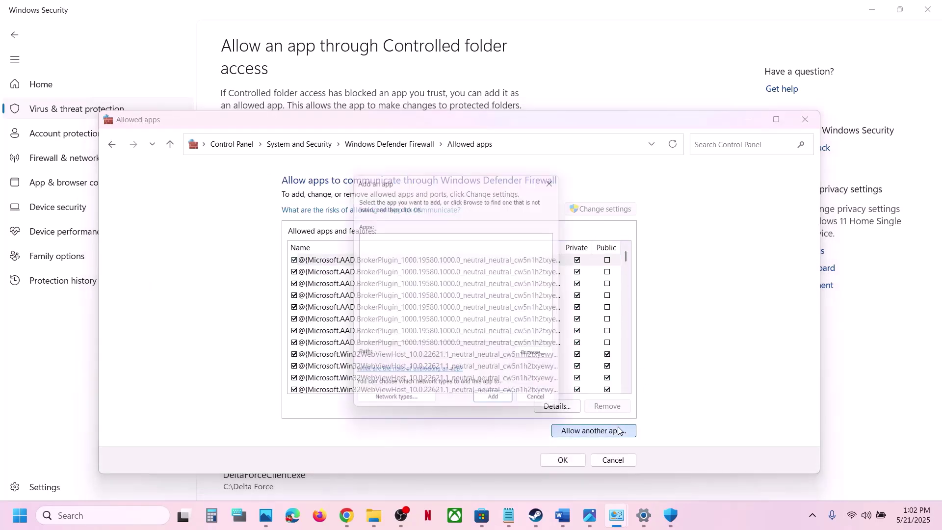
left_click(541, 360)
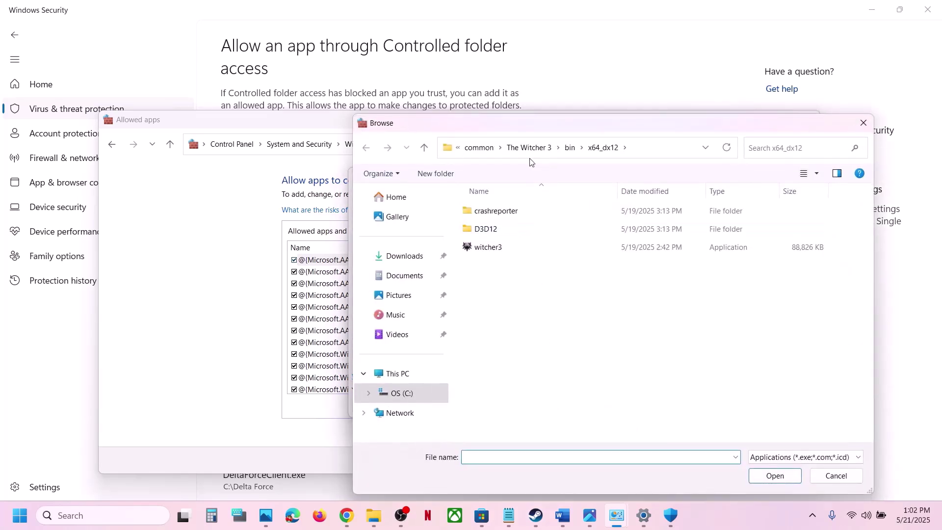
left_click(477, 149)
double_click(521, 249)
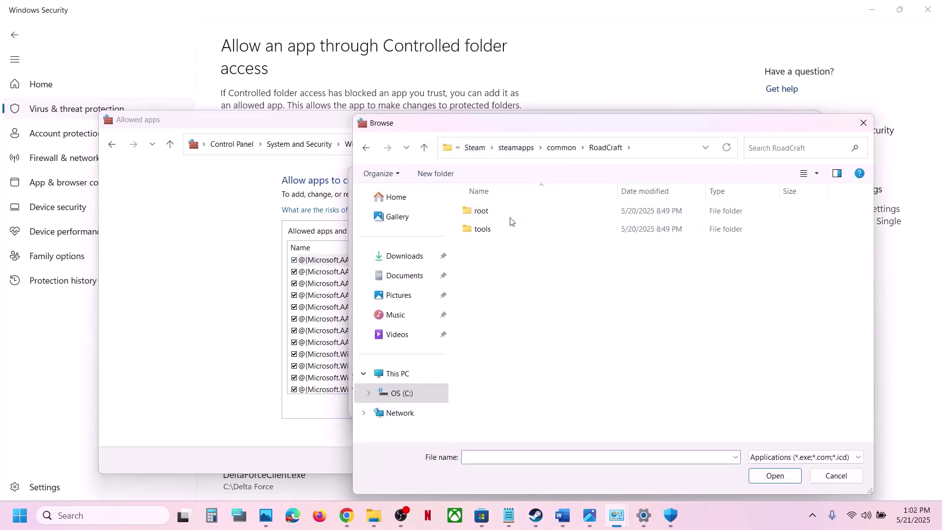
double_click(496, 211)
double_click(495, 213)
left_click(495, 216)
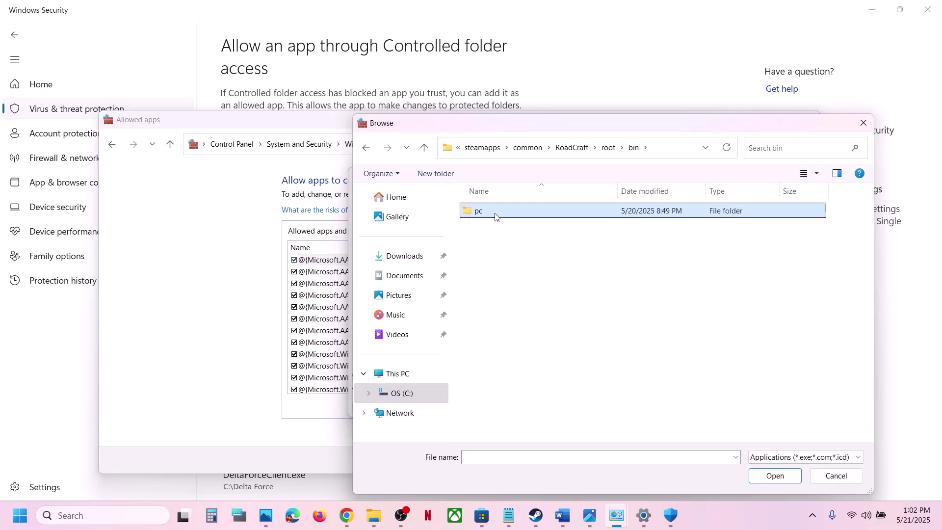
double_click(495, 216)
left_click(500, 301)
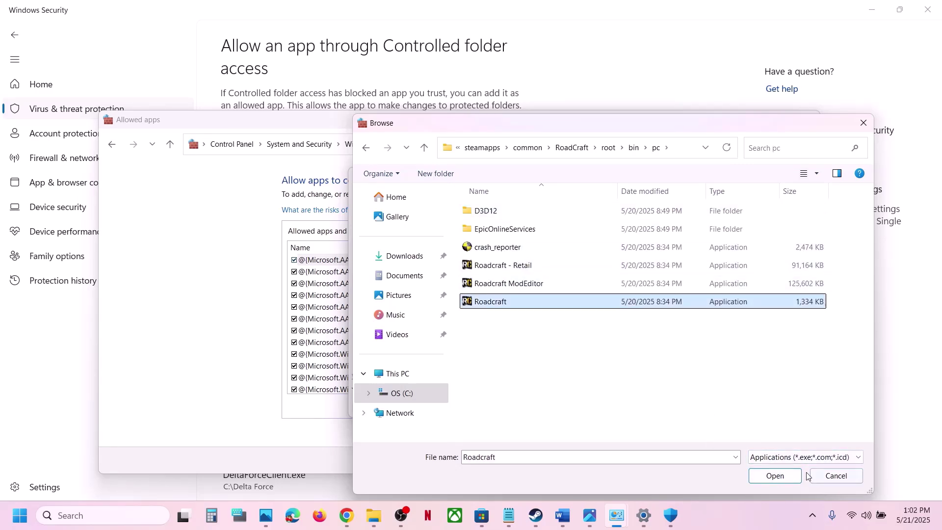
left_click(784, 477)
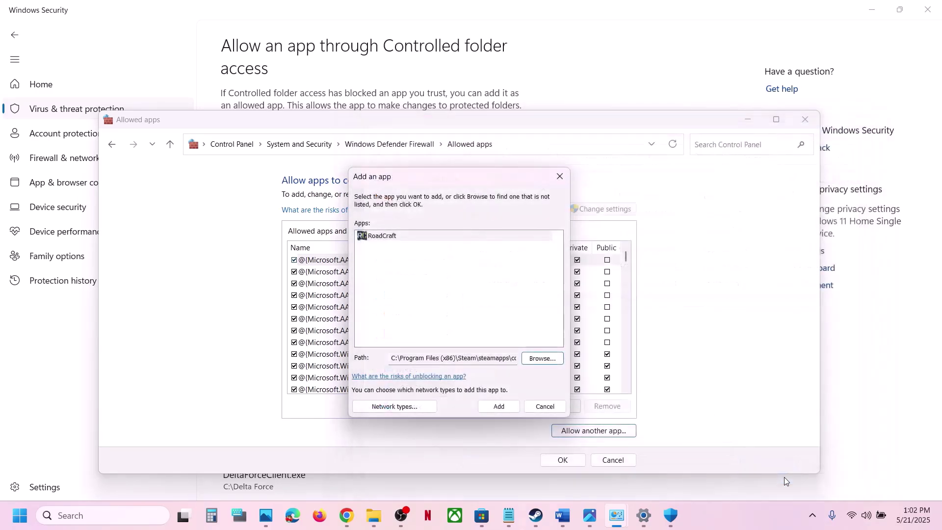
left_click(493, 406)
Step: Try to add the Roadcraft - Retail application from the same pc folder to the firewall's allowed apps
left_click(566, 428)
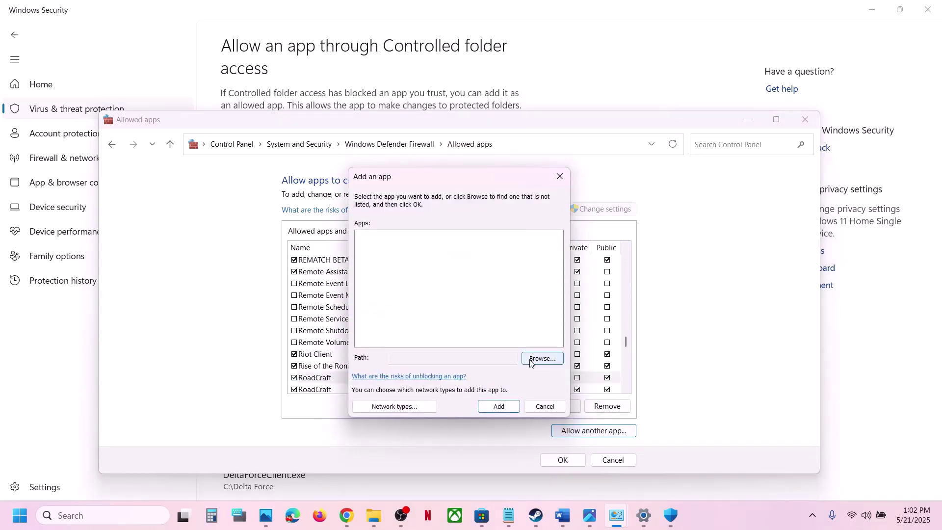
left_click(536, 359)
left_click(517, 266)
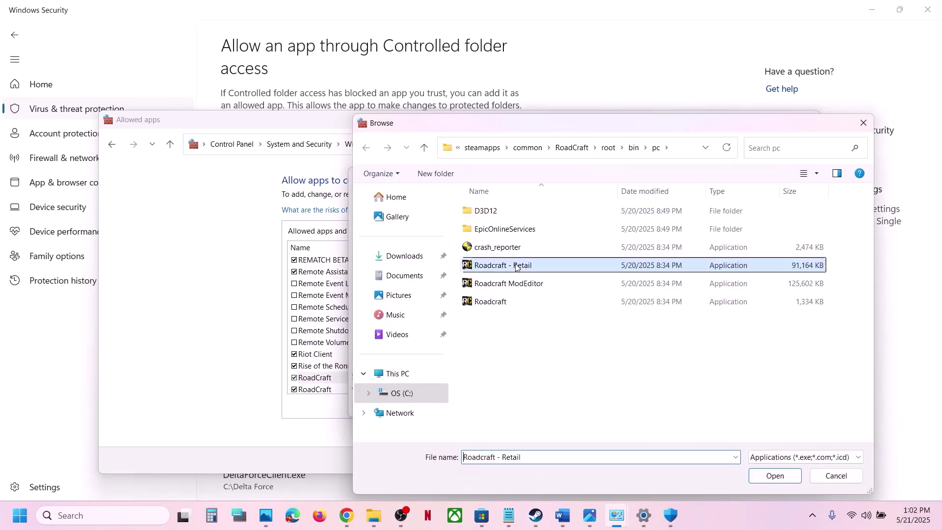
left_click(777, 475)
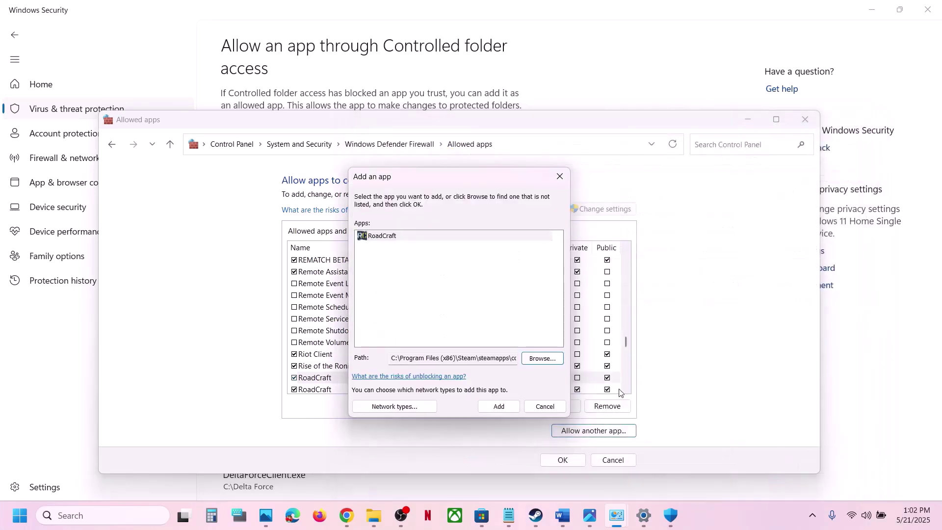
left_click(500, 406)
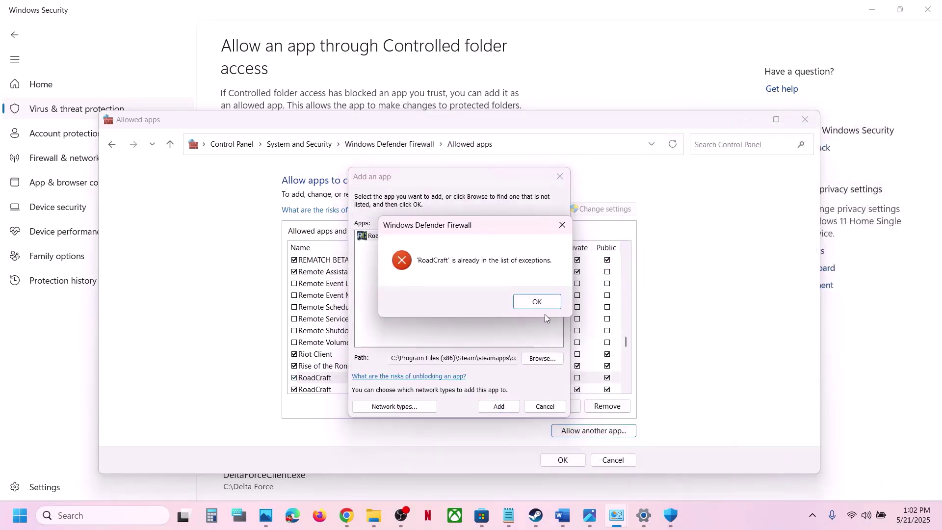
left_click(543, 306)
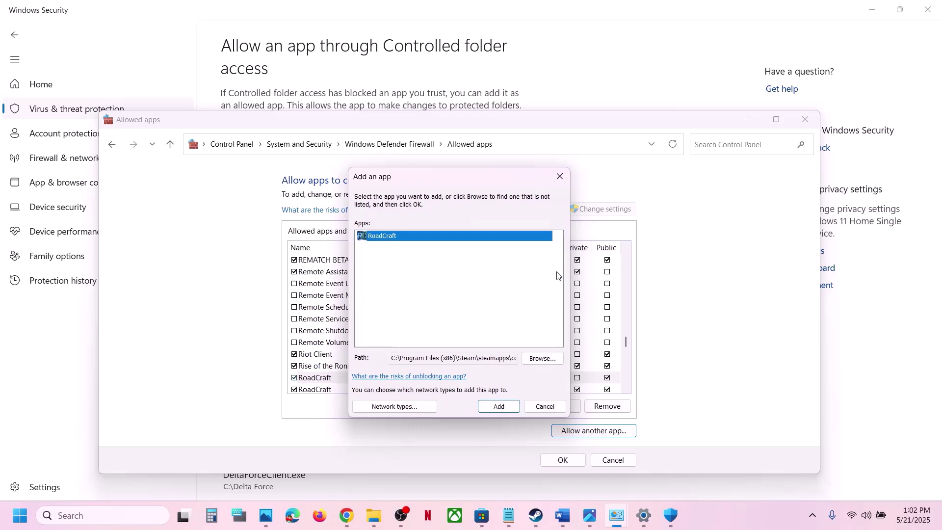
left_click(561, 175)
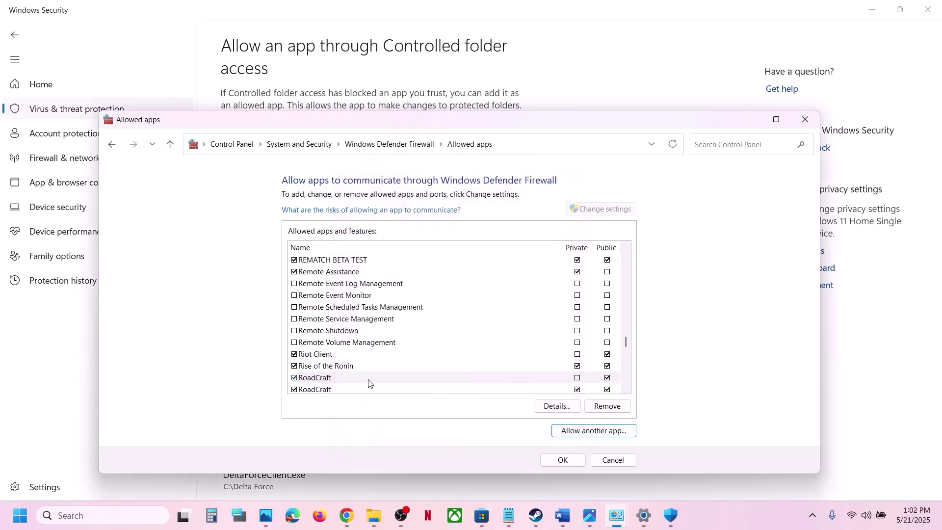
Step: Select the first RoadCraft entry in the firewall list, then close the Allowed apps, Windows Security and Settings windows
left_click(313, 381)
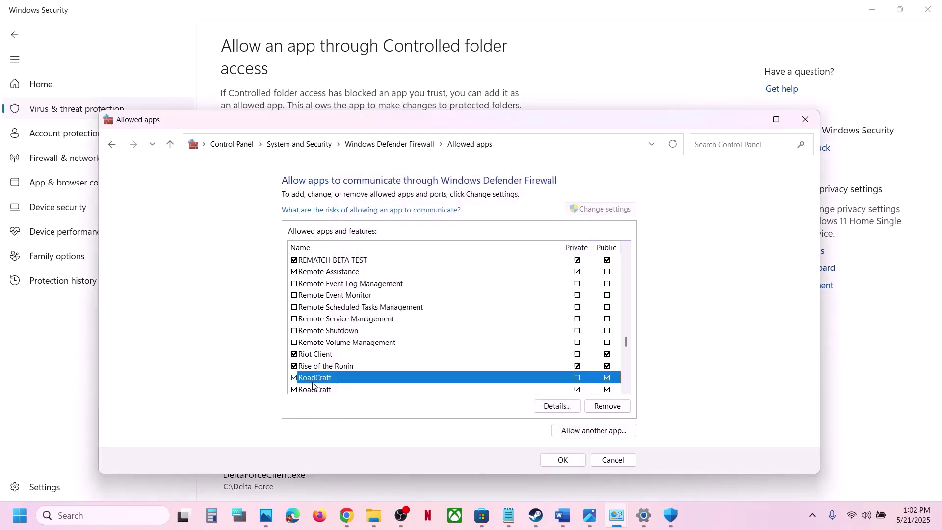
left_click(805, 121)
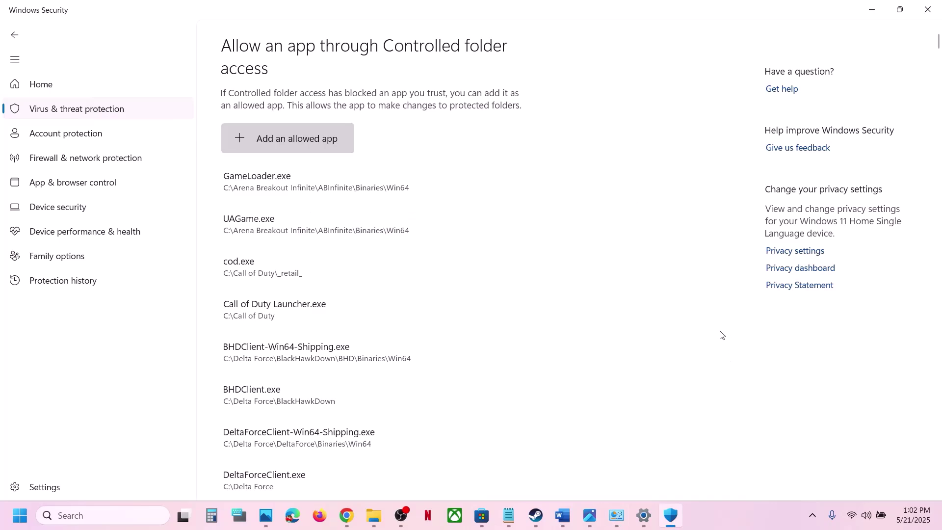
left_click(935, 10)
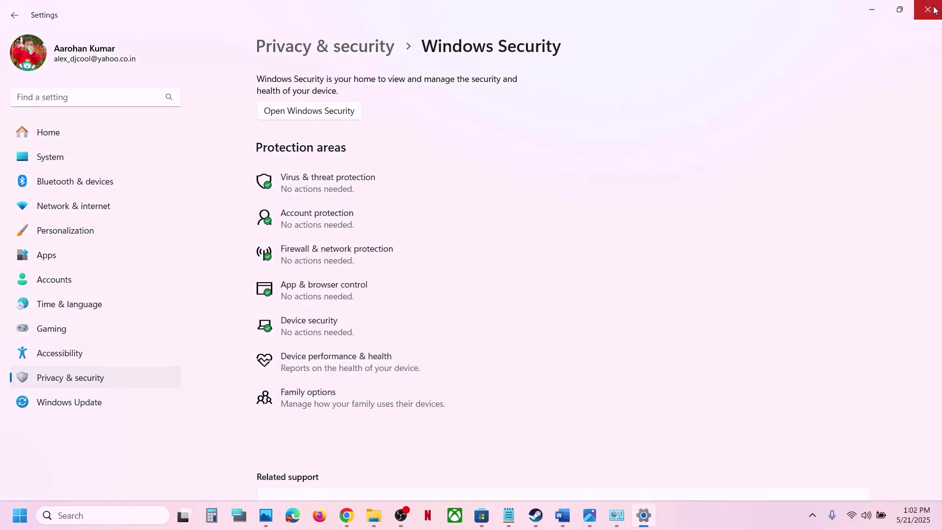
left_click(928, 9)
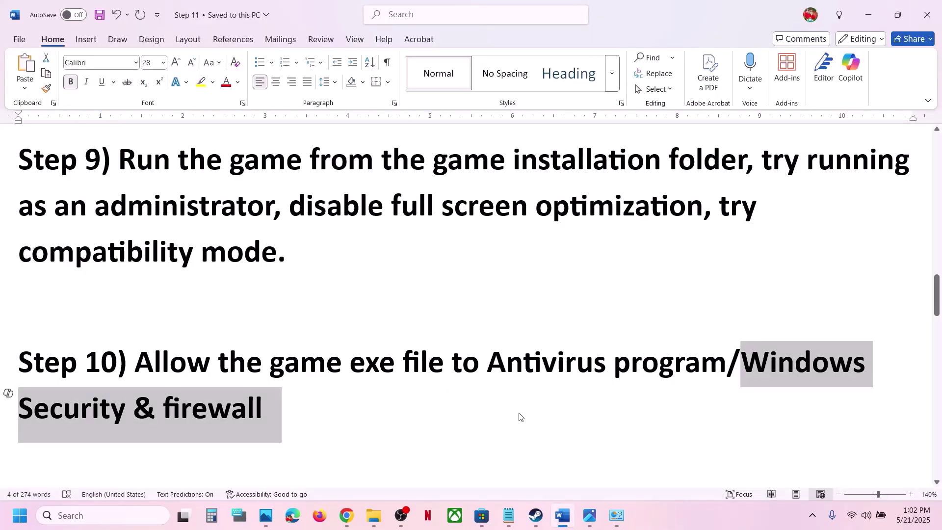
Step: Open Task Manager and look through the running apps and background processes
right_click(17, 519)
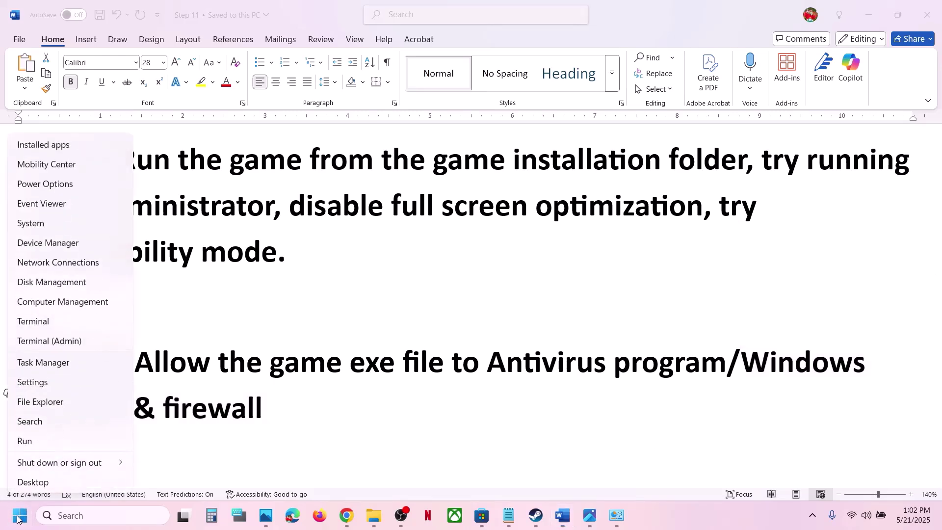
left_click(44, 363)
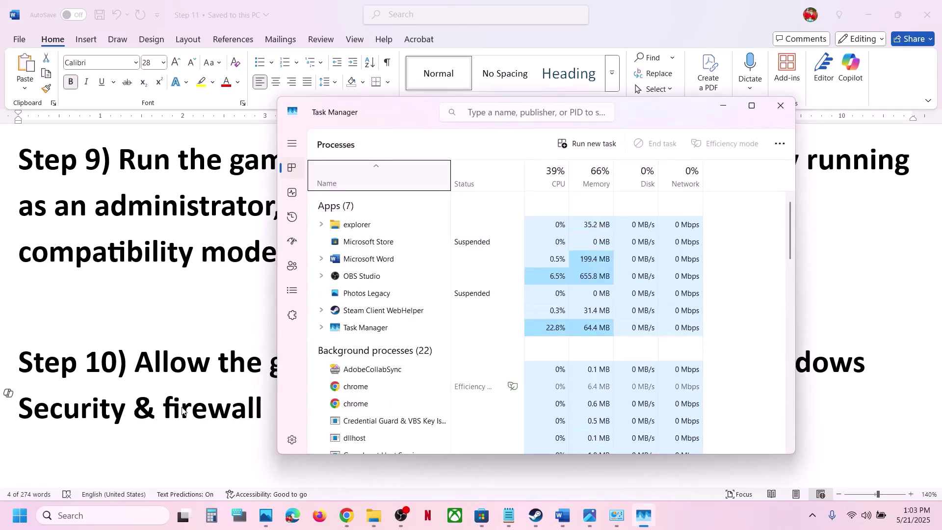
left_click(373, 379)
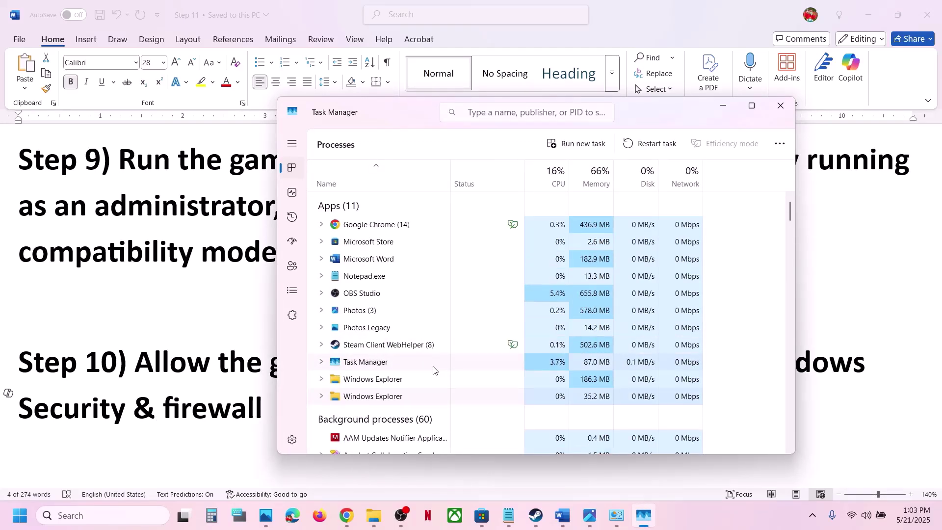
scroll(434, 370, "down", 1)
scroll(434, 370, "down", 3)
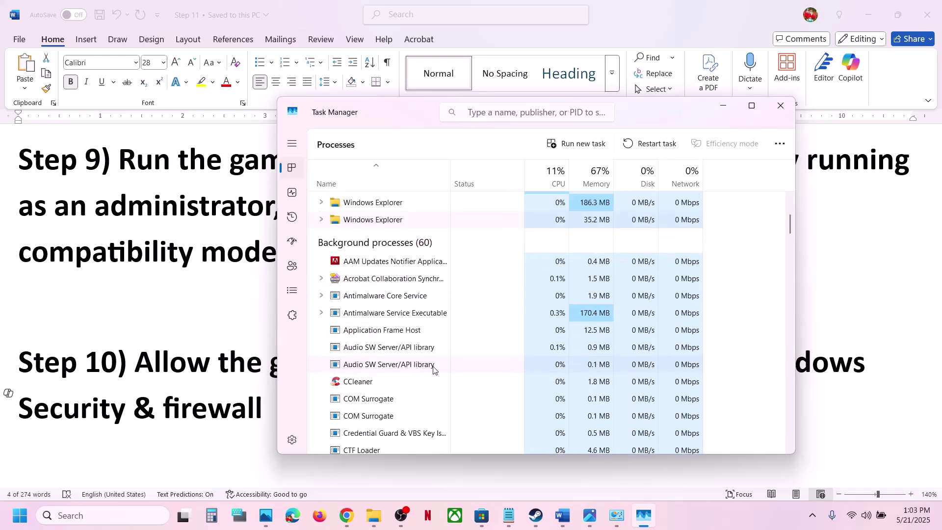
Step: Leave Task Manager and launch the Epic Games Launcher from the Windows search
key("alt+Tab")
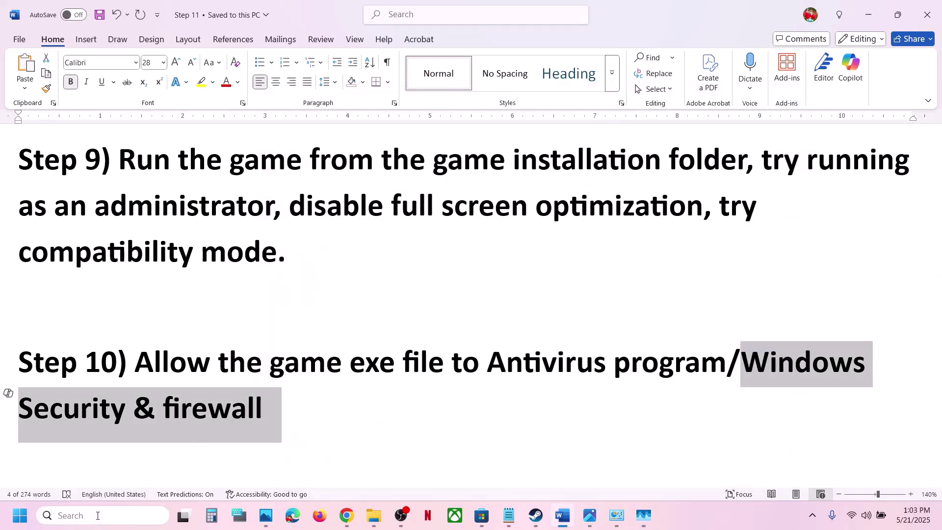
left_click(98, 515)
type("epic")
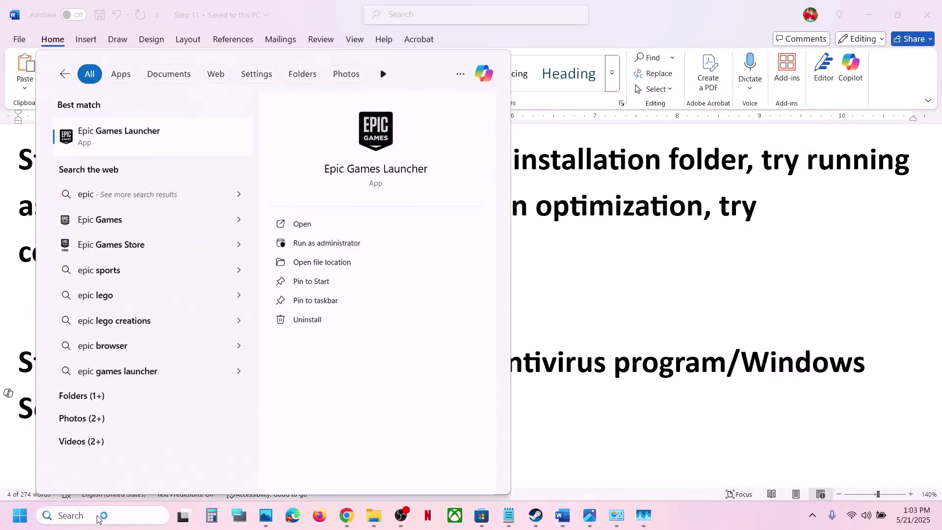
key("Return")
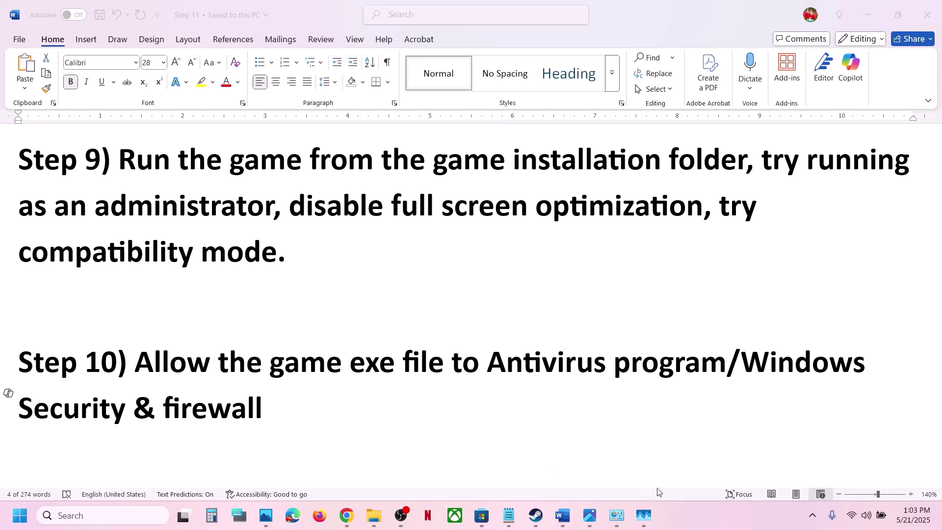
Step: Bring up Task Manager, find the EpicWebHelper background processes, and end the first one
left_click(653, 516)
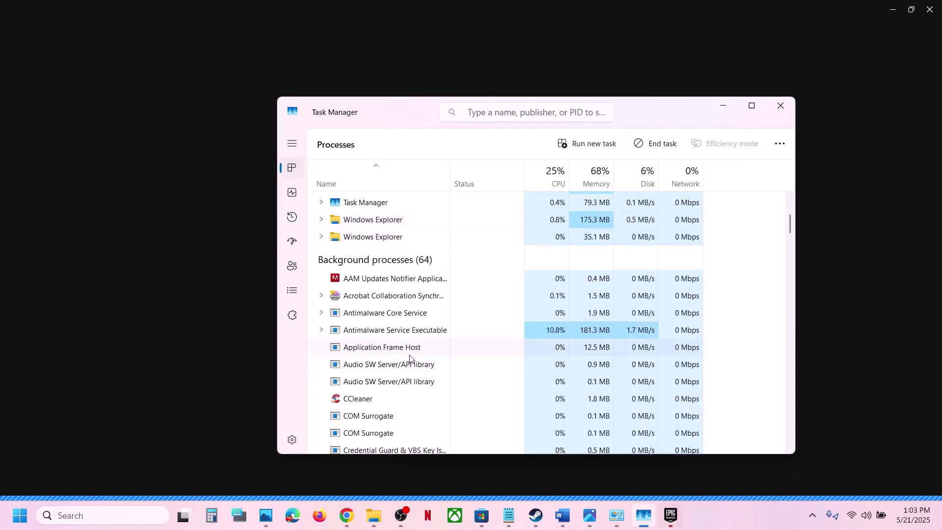
scroll(409, 359, "down", 1)
scroll(410, 358, "up", 4)
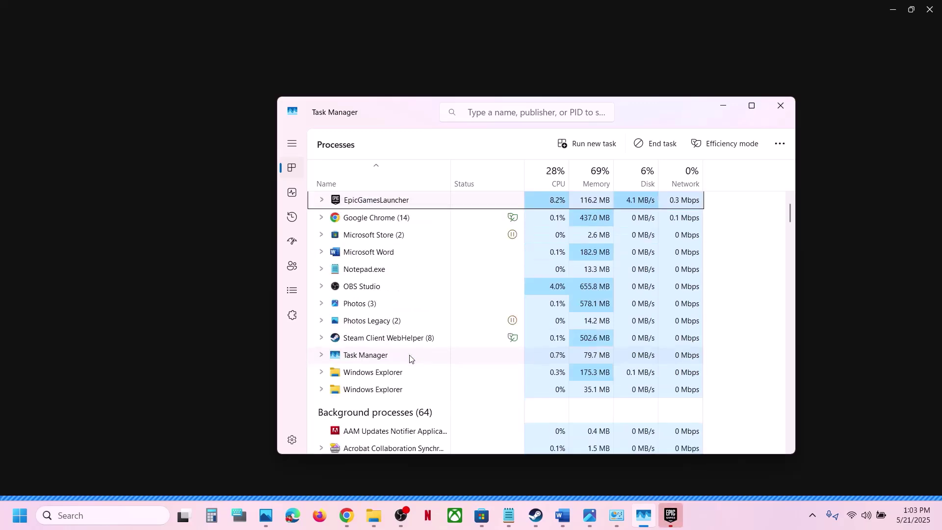
scroll(410, 358, "down", 4)
scroll(410, 358, "up", 4)
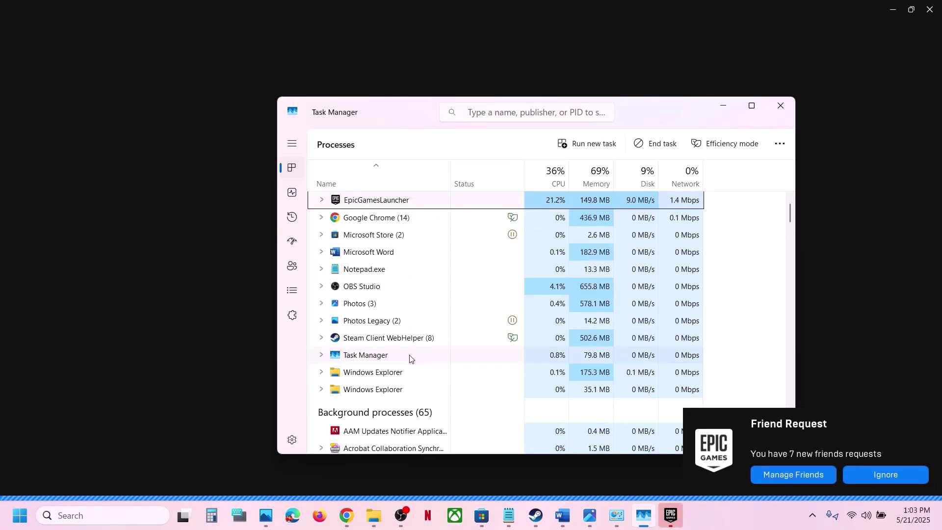
scroll(410, 358, "down", 3)
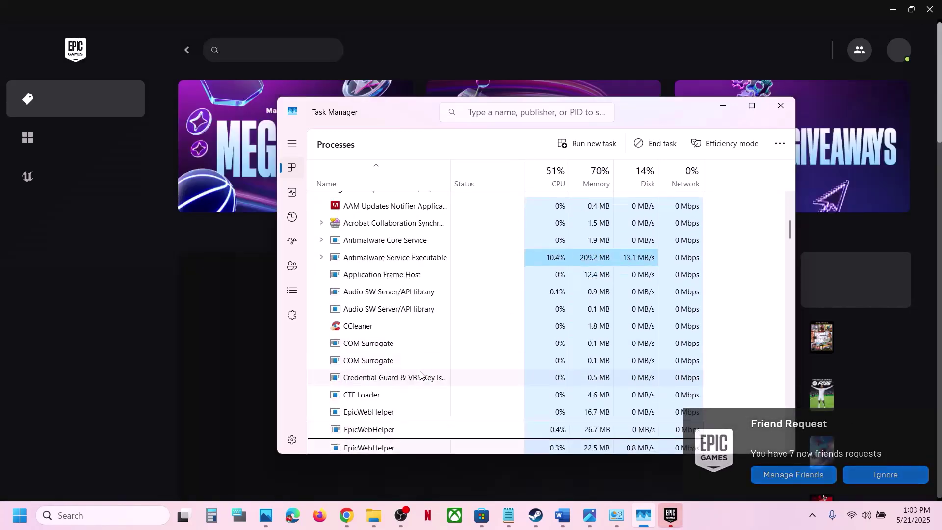
scroll(417, 368, "down", 2)
scroll(420, 375, "down", 1)
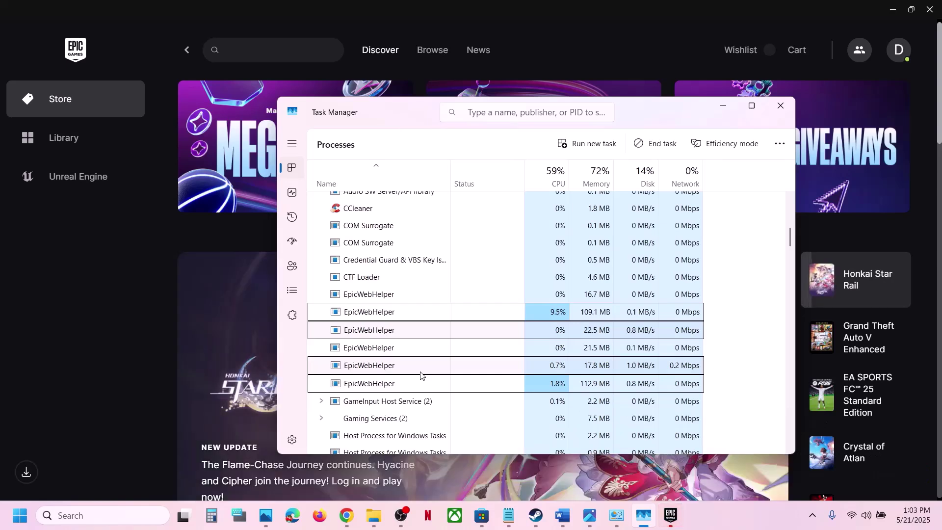
right_click(373, 299)
left_click(447, 305)
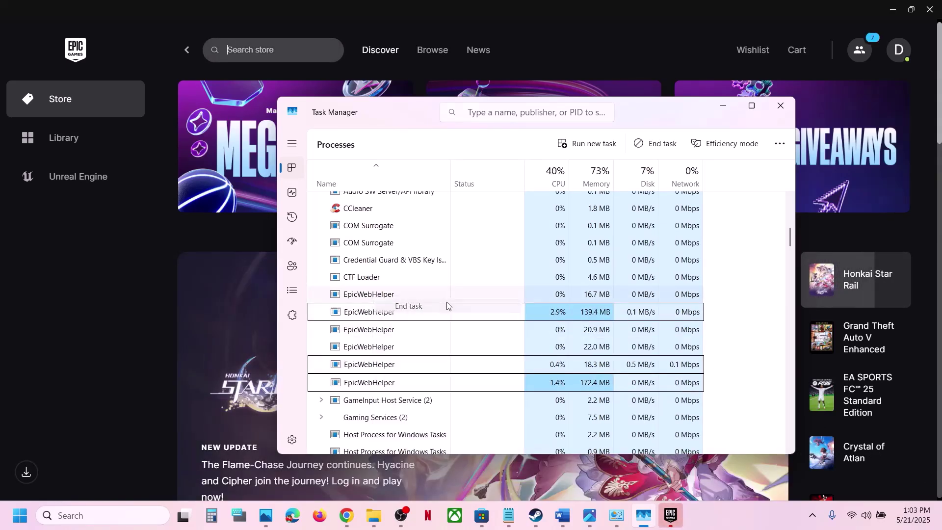
Step: Return to the Epic Games Launcher window and exit the launcher from the system tray
left_click(707, 7)
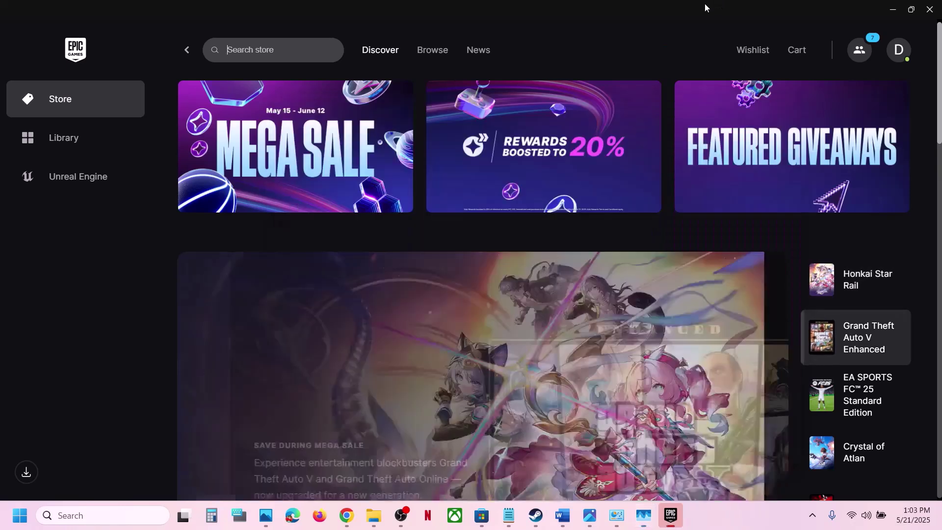
left_click(812, 515)
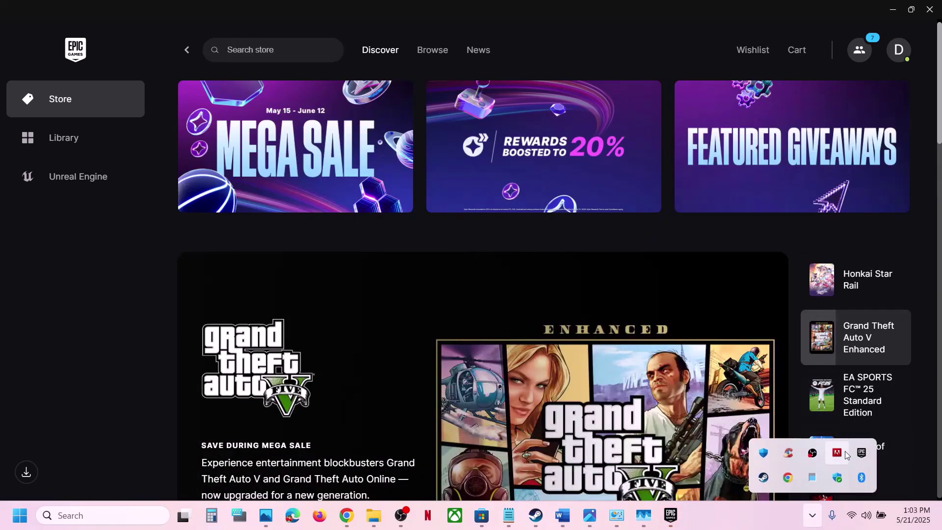
right_click(860, 451)
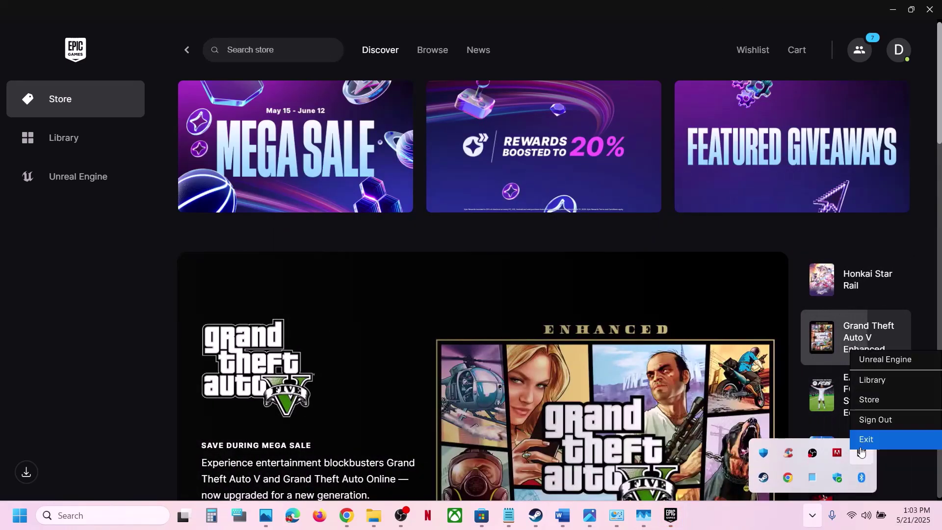
left_click(879, 442)
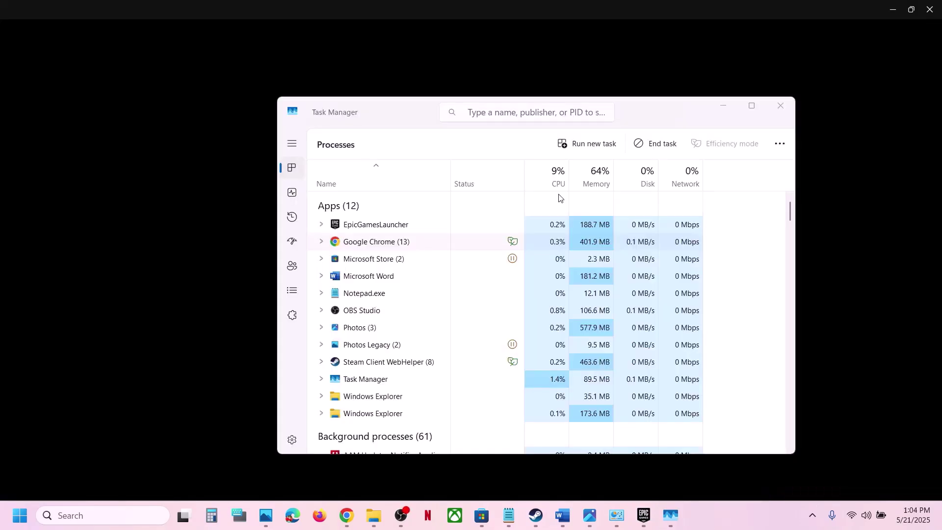
Step: End the EpicGamesLauncher task among the running apps and close Task Manager
right_click(388, 225)
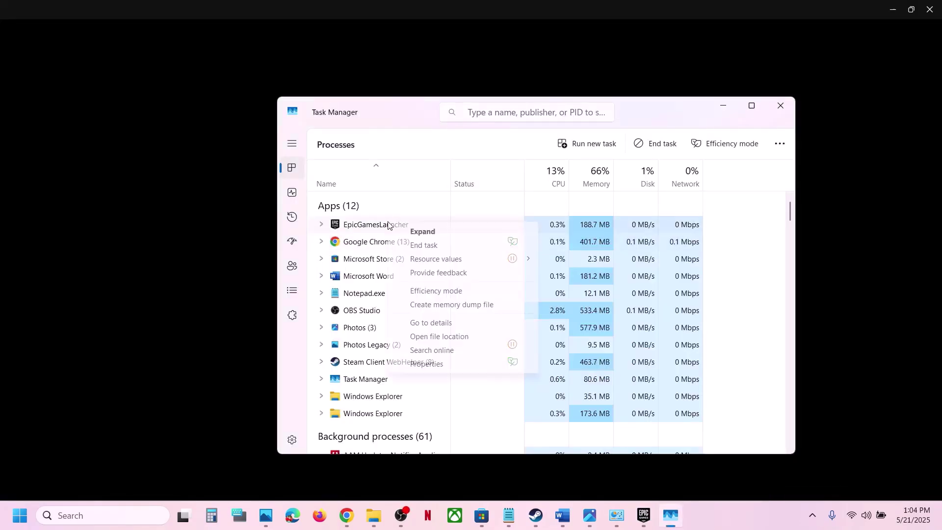
left_click(437, 245)
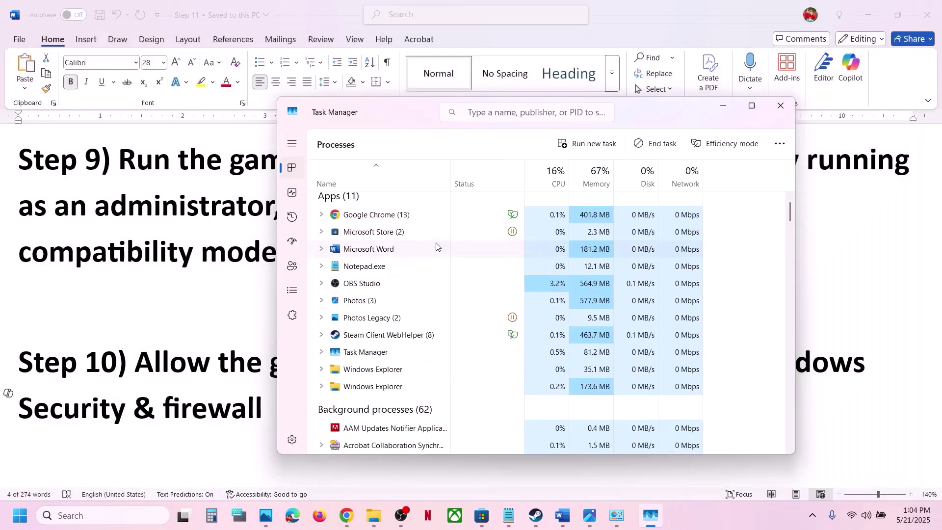
left_click(770, 113)
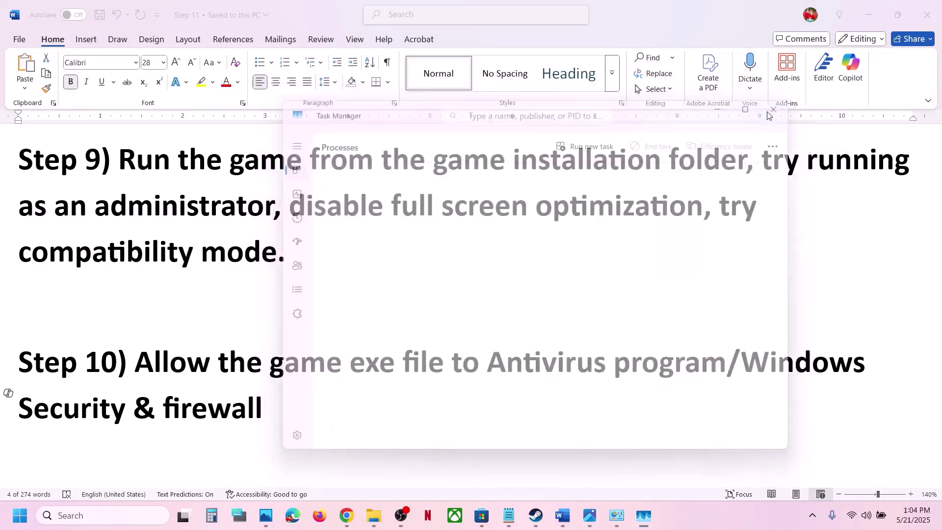
Step: Relaunch the Epic Games Launcher by searching Windows for "epic"
left_click(90, 516)
type("epic")
key("Return")
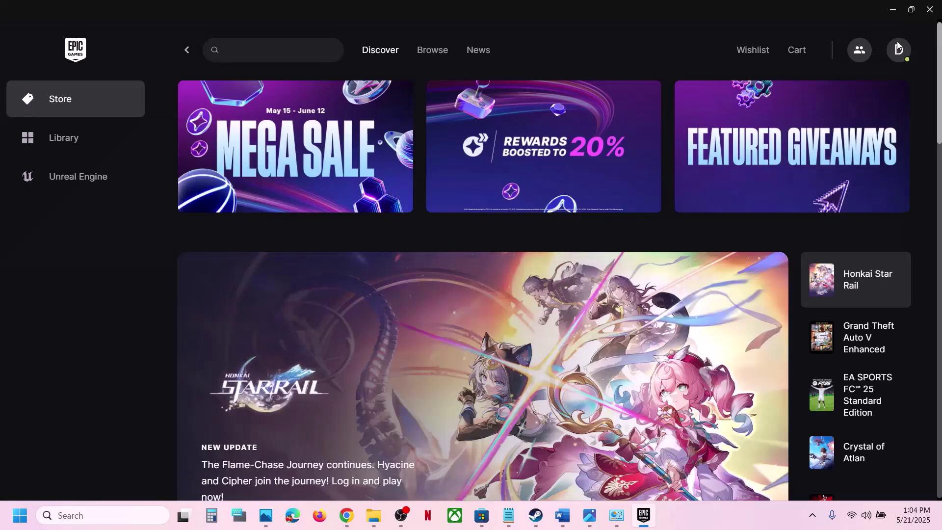
Step: Open the launcher's settings and restart and update it to software version 18.6.0
left_click(895, 49)
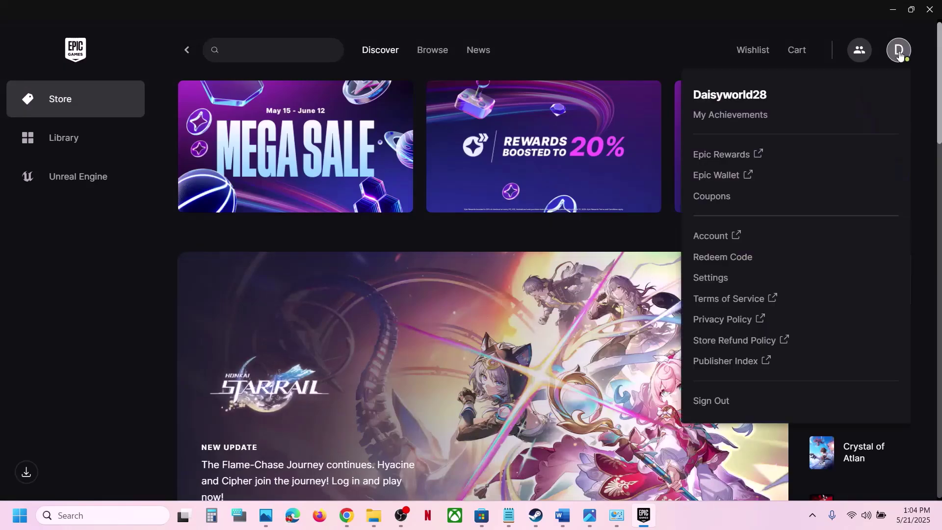
left_click(899, 55)
left_click(899, 55)
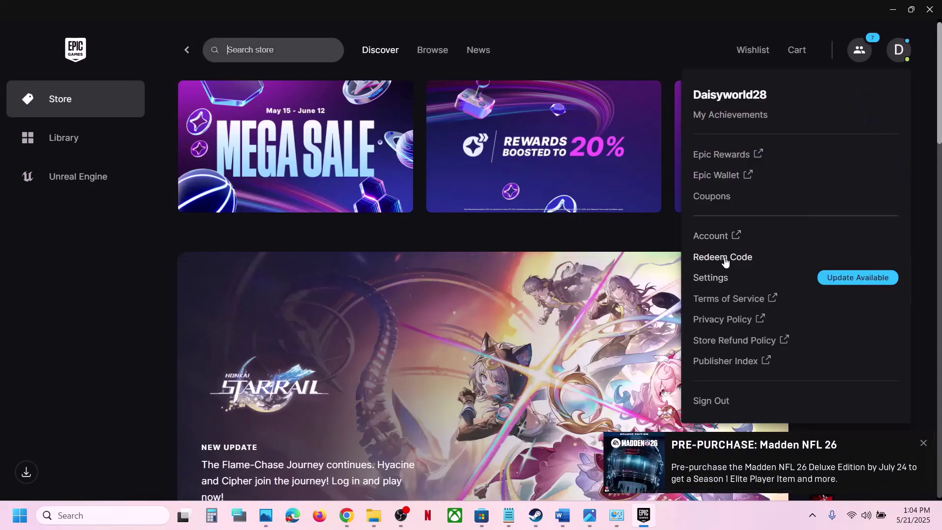
left_click(720, 276)
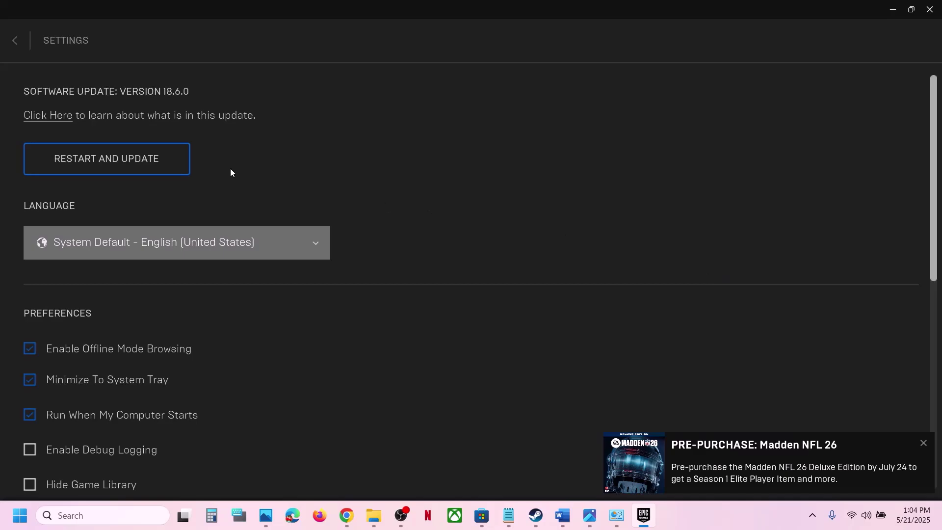
left_click(115, 167)
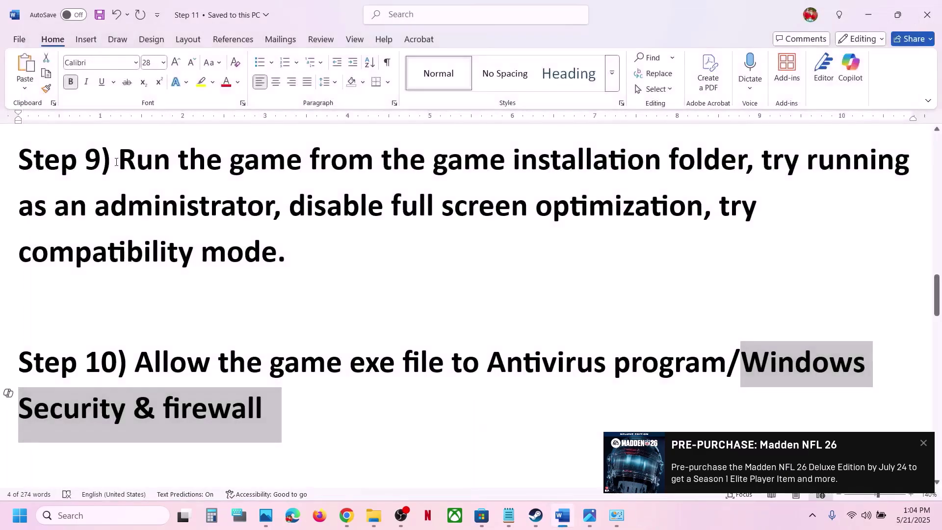
Step: Clear the text selection in the Word document and bring Step 11, Verify the game files, into view
left_click(305, 395)
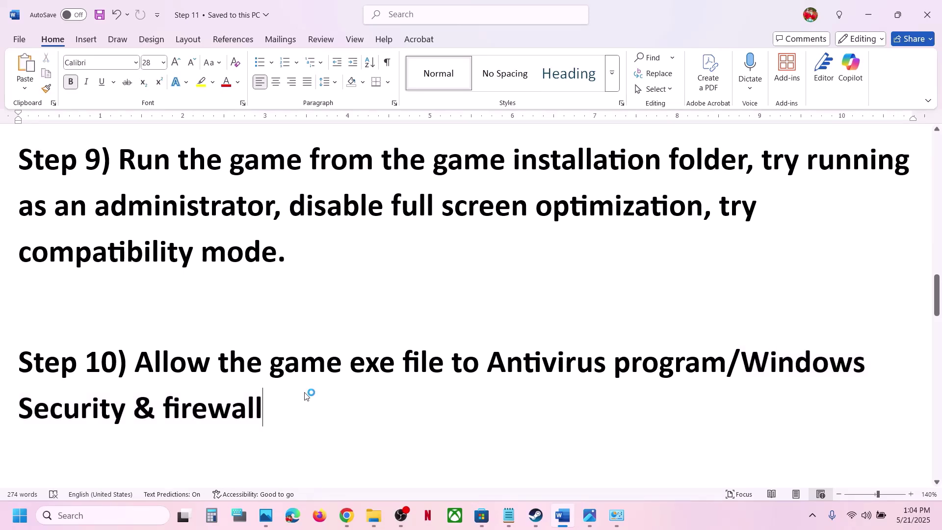
scroll(304, 396, "down", 8)
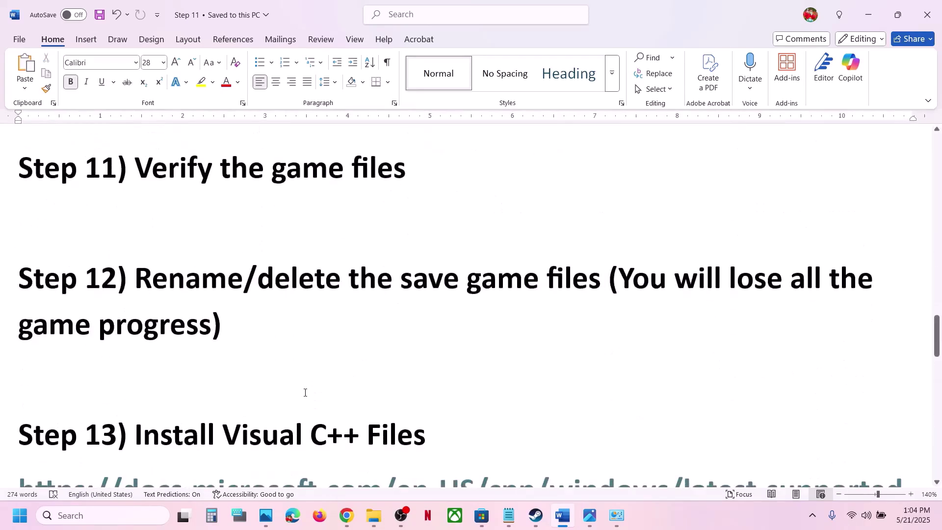
scroll(305, 392, "up", 5)
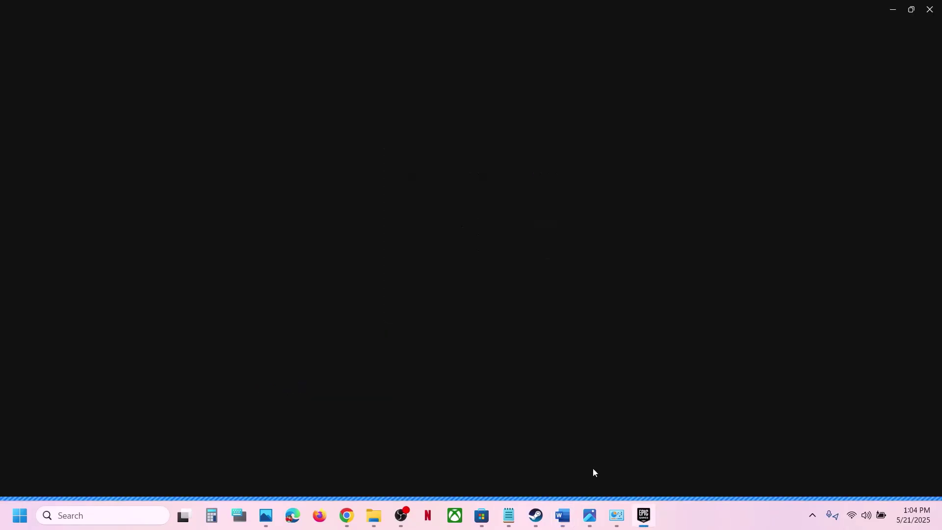
left_click(571, 514)
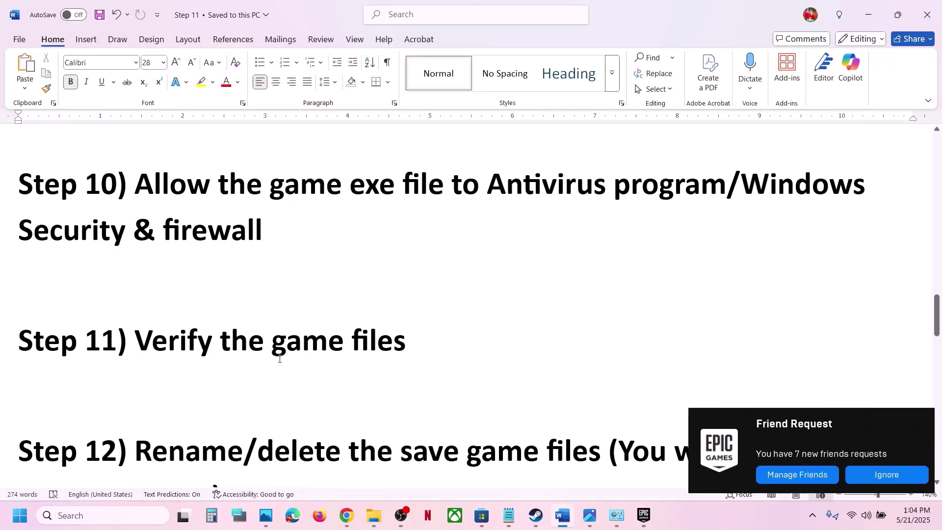
Step: Switch to Steam, view the file verification option in RoadCraft's Installed Files properties, and close the properties window
mouse_move(534, 524)
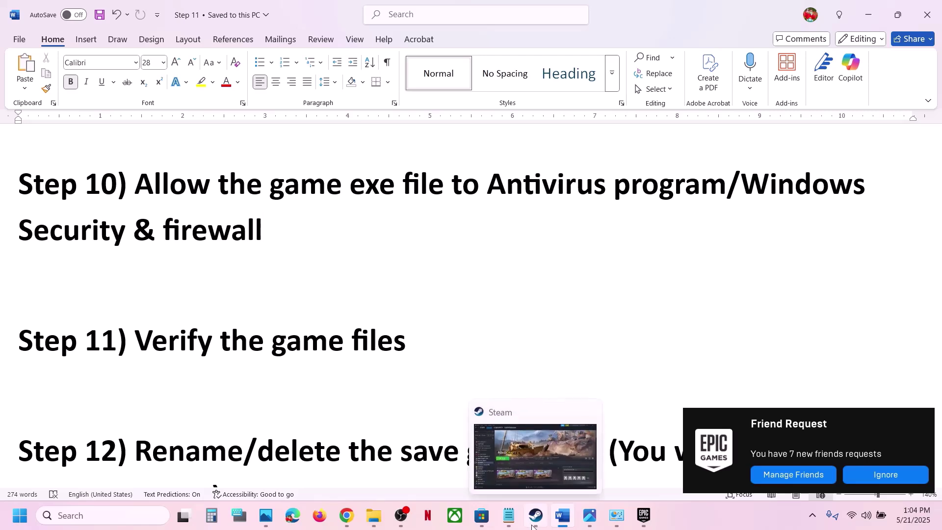
left_click(552, 475)
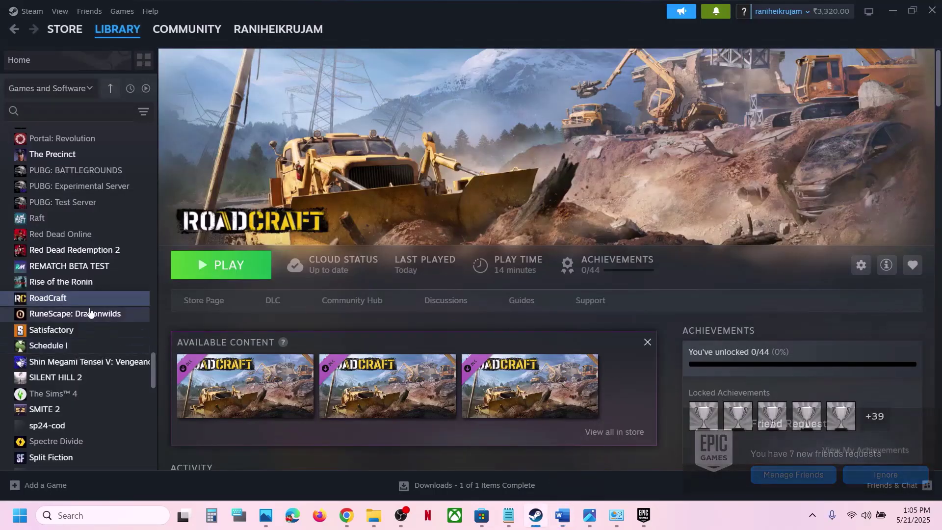
right_click(80, 298)
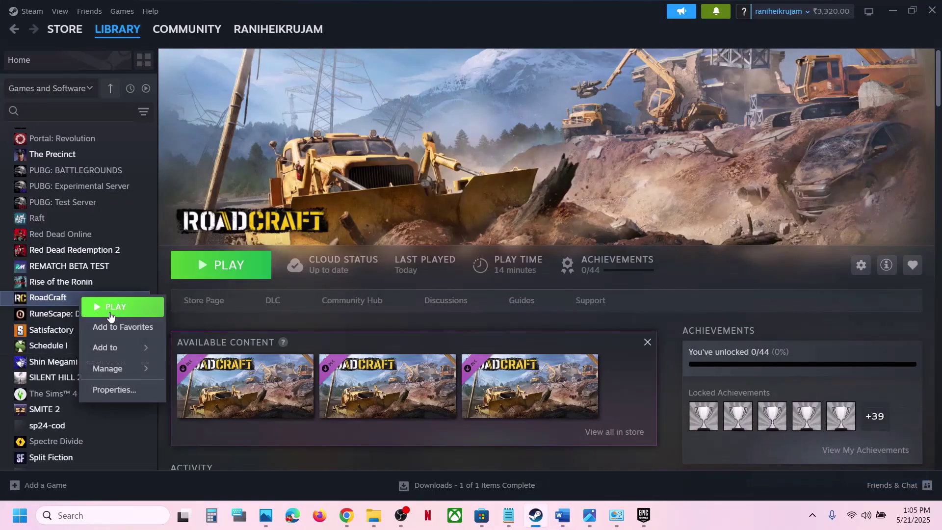
left_click(133, 390)
left_click(310, 170)
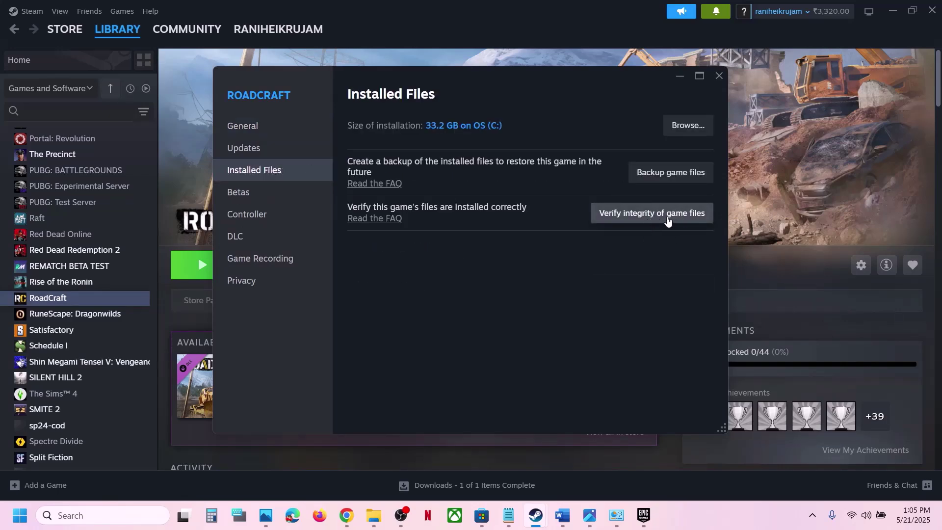
left_click(720, 74)
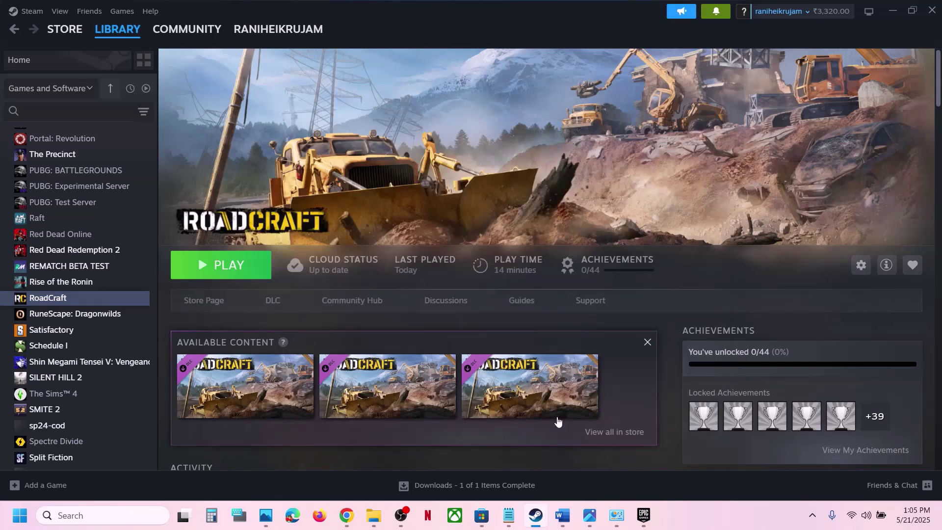
Step: Return to the Word document and highlight Step 12 on renaming or deleting save files and its progress-loss warning for reading
mouse_move(564, 521)
left_click(549, 450)
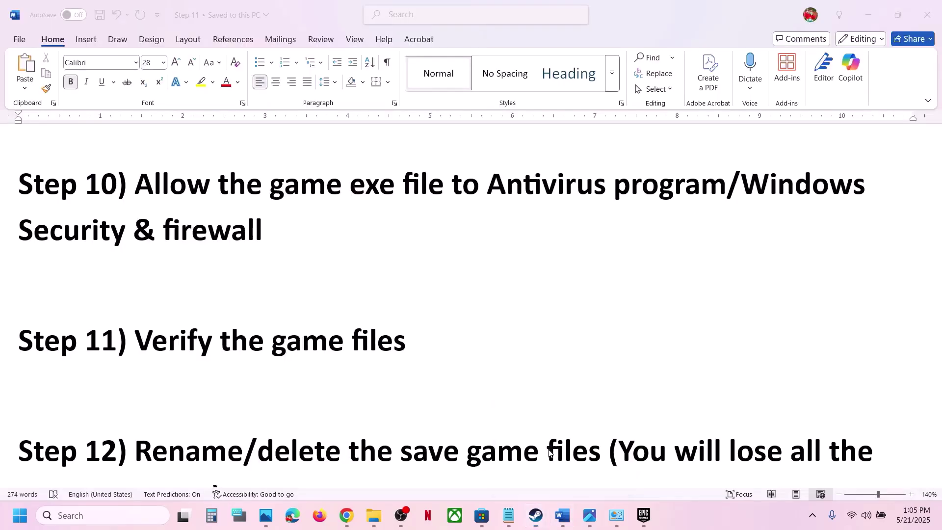
scroll(399, 379, "down", 1)
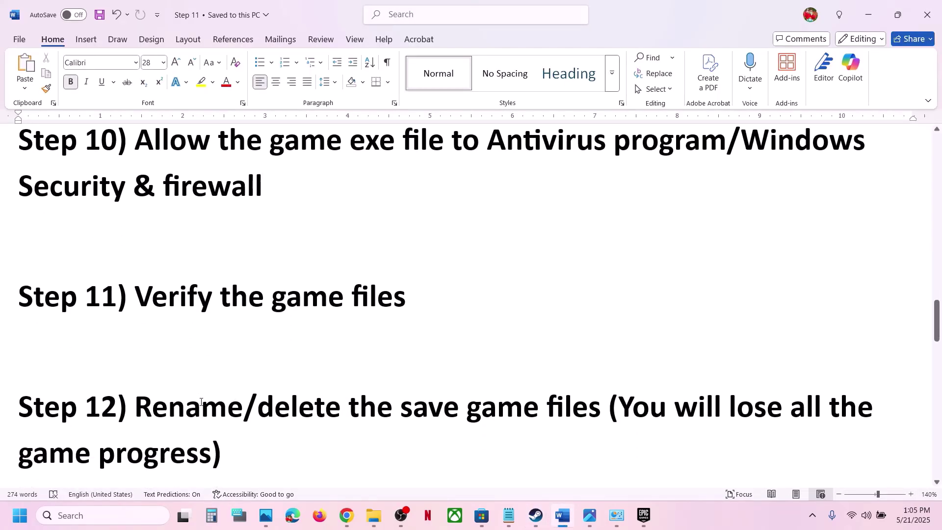
left_click_drag(200, 402, 538, 418)
scroll(538, 418, "down", 1)
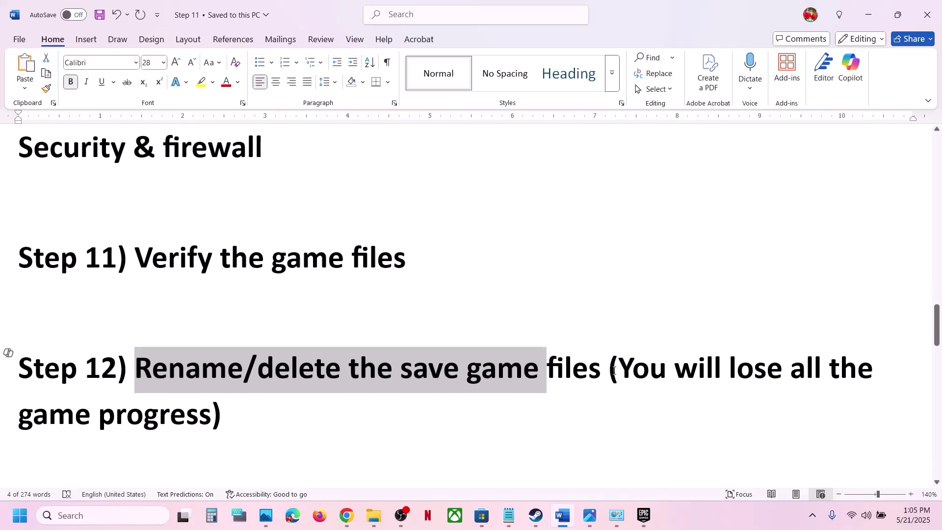
left_click_drag(615, 371, 316, 404)
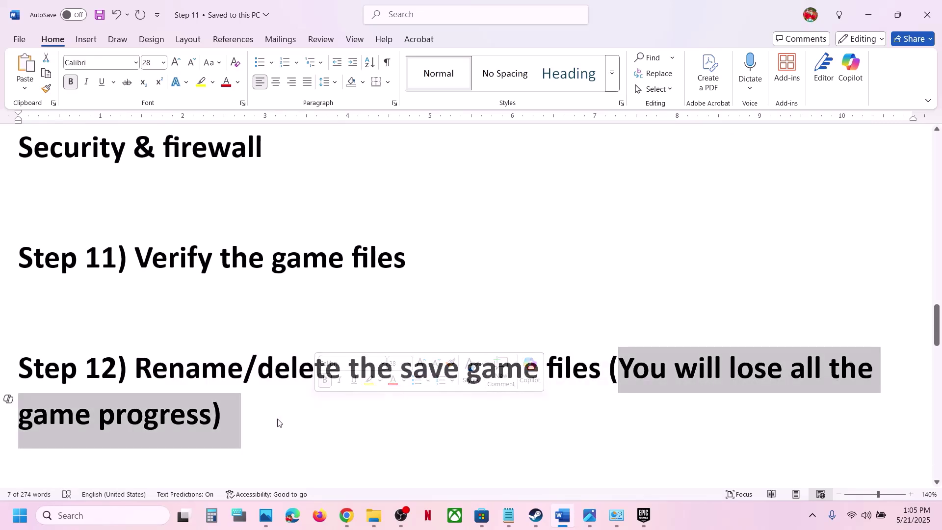
left_click(261, 420)
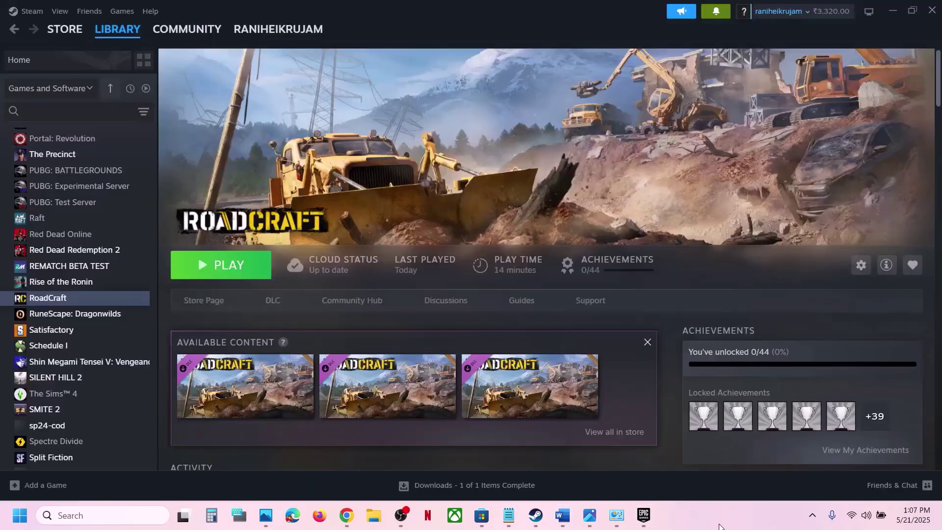
Step: Switch to File Explorer and open the user's profile folder under Users on the OS (C:) drive
left_click(365, 523)
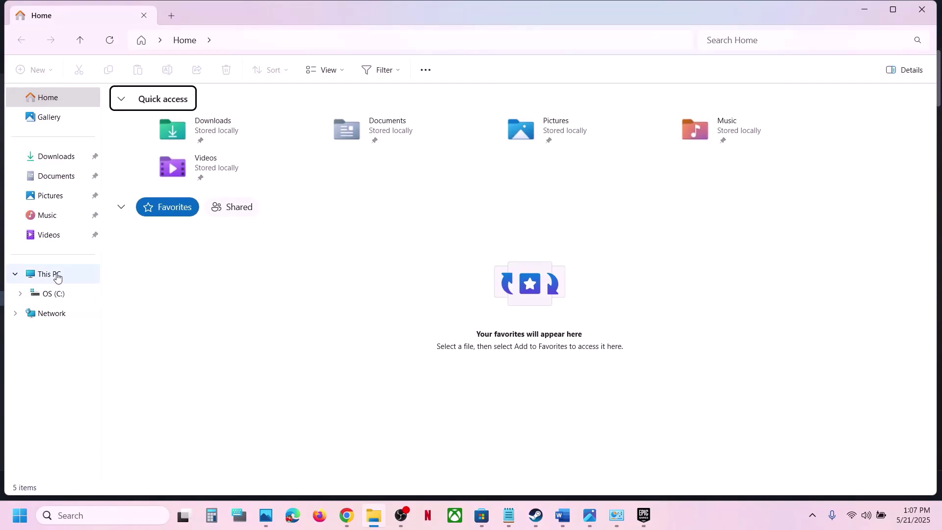
left_click(57, 277)
double_click(217, 105)
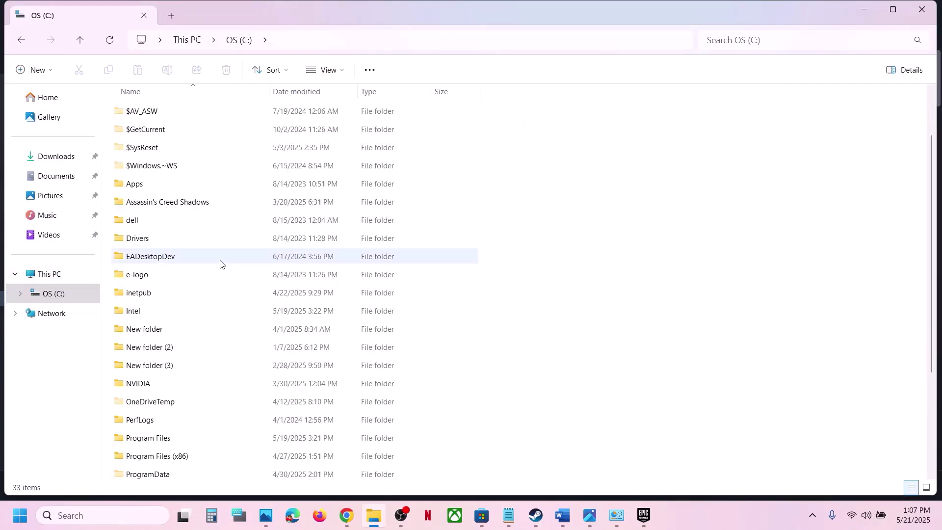
scroll(220, 265, "down", 4)
left_click(132, 325)
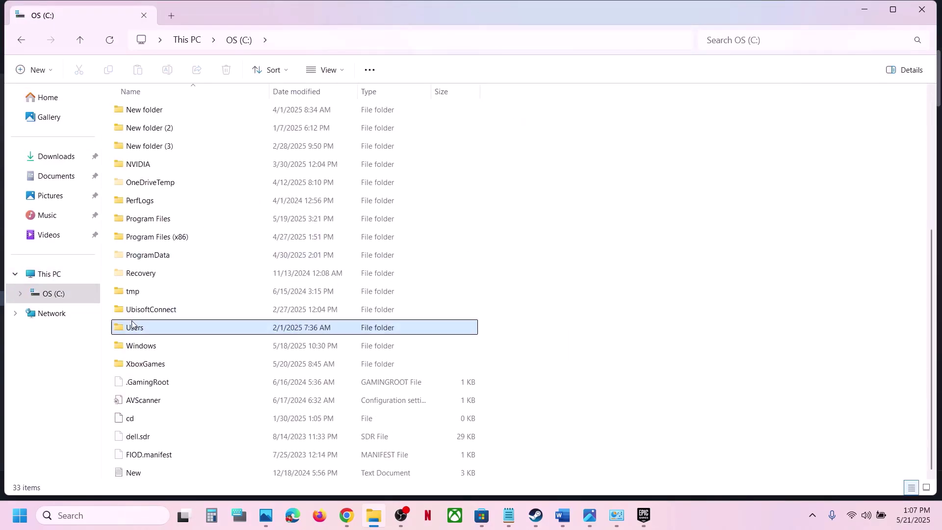
double_click(177, 331)
left_click(161, 112)
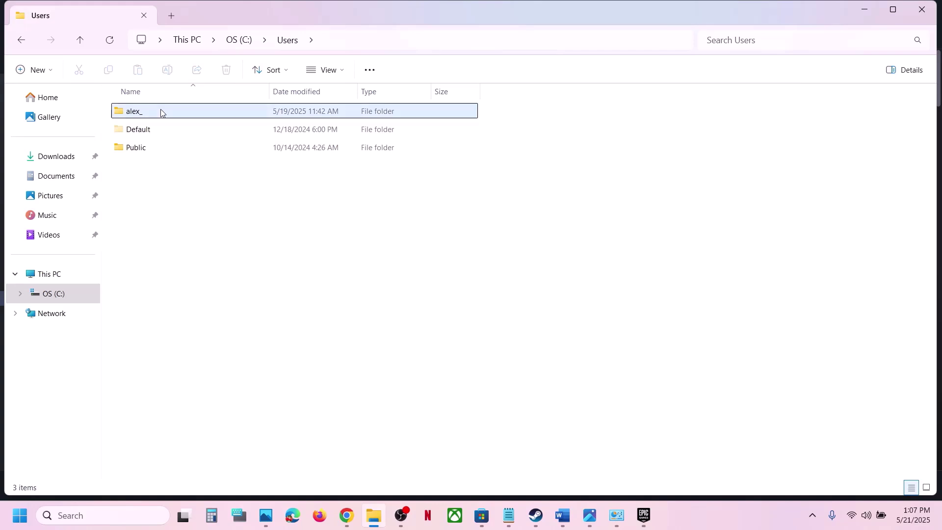
double_click(161, 112)
Step: Check the Hidden items display option for the AppData folder, and open the Saber folder in AppData > Local
left_click(153, 236)
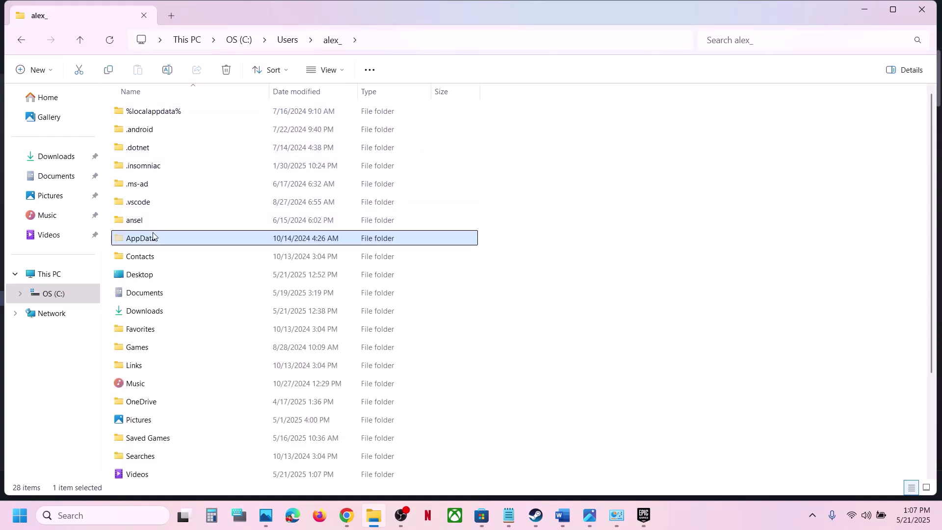
left_click(343, 74)
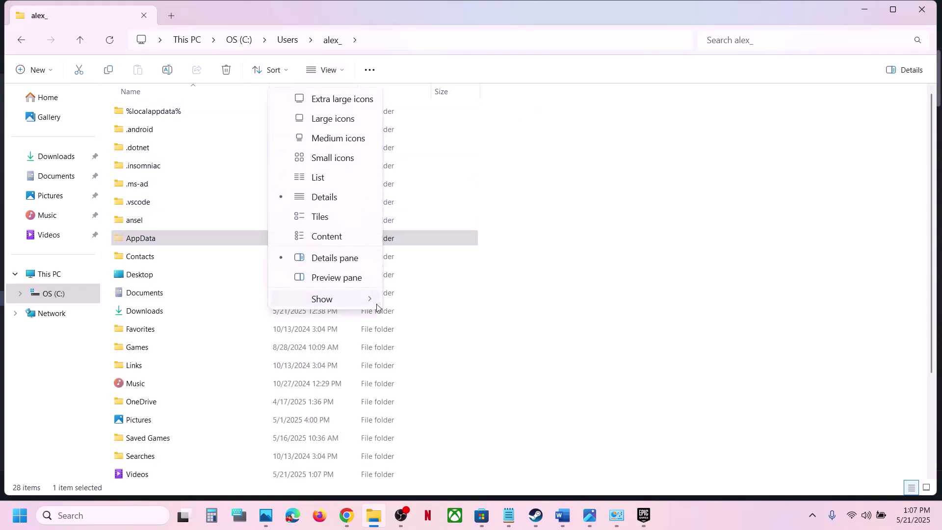
mouse_move(360, 301)
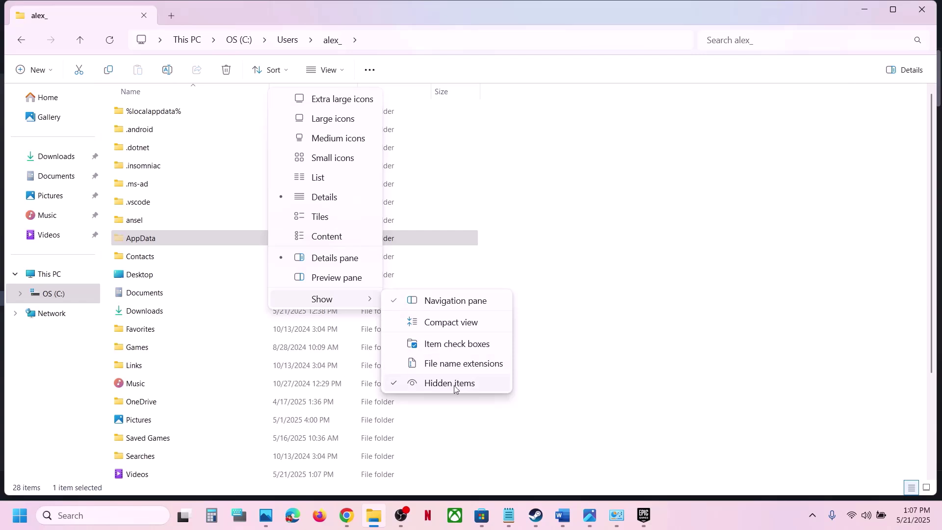
left_click(148, 244)
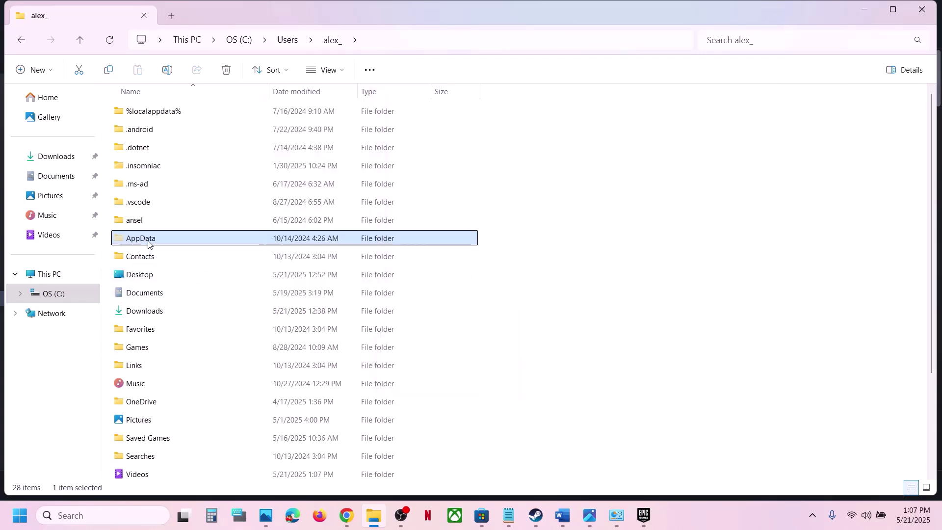
double_click(149, 240)
double_click(150, 109)
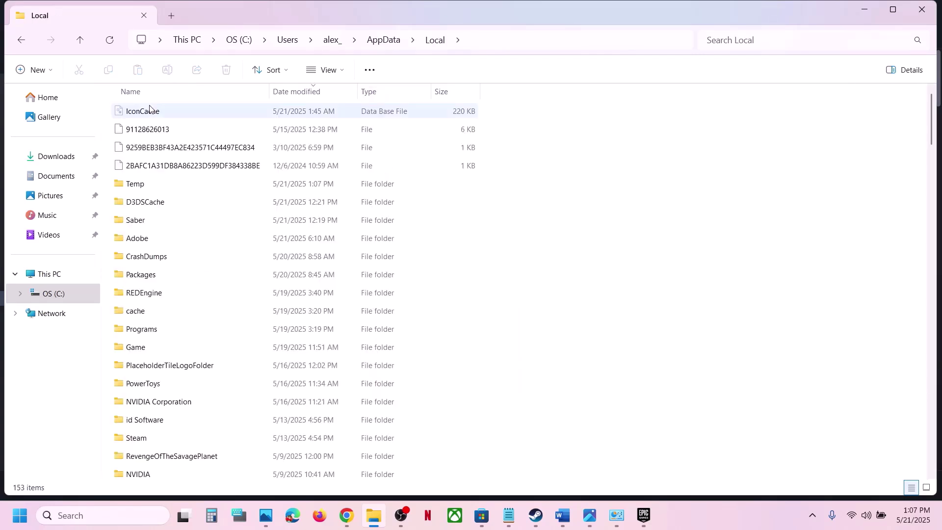
double_click(151, 221)
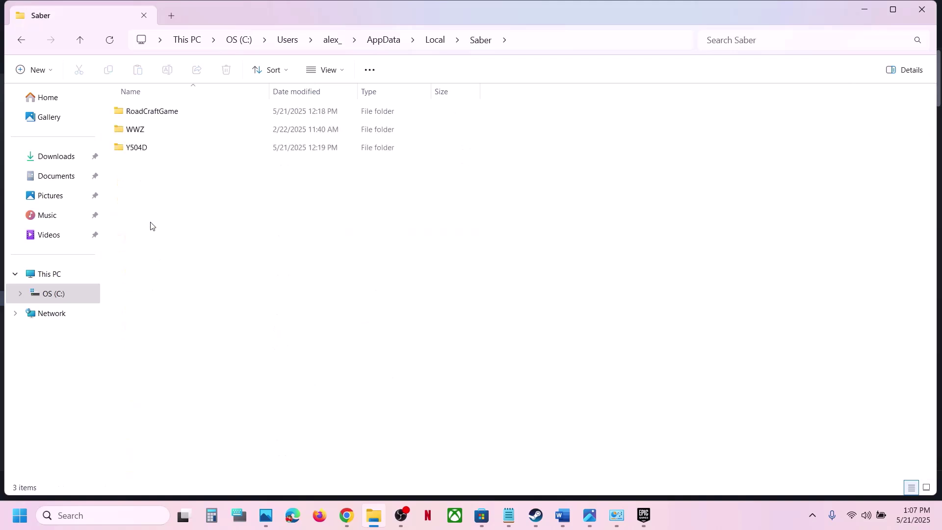
Step: Back up the RoadCraftGame save folder by copying it to an empty area of the desktop
left_click(153, 116)
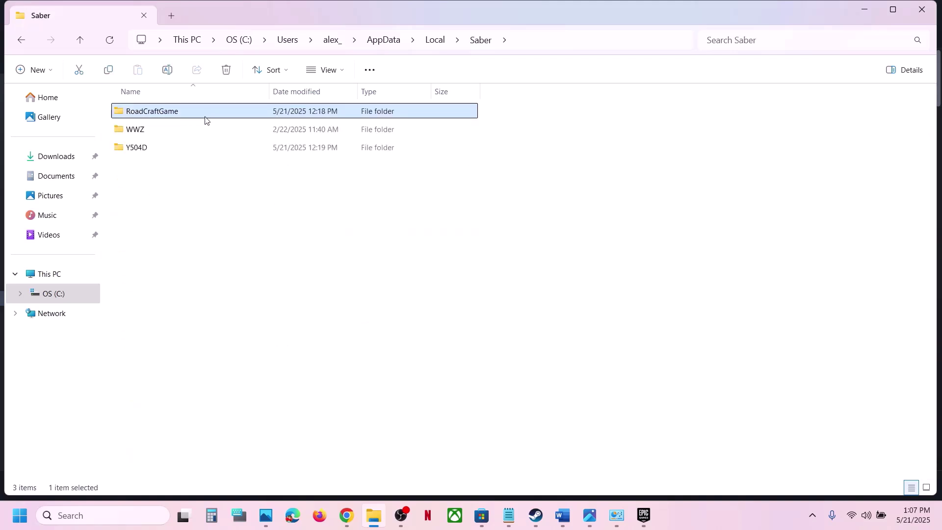
right_click(178, 118)
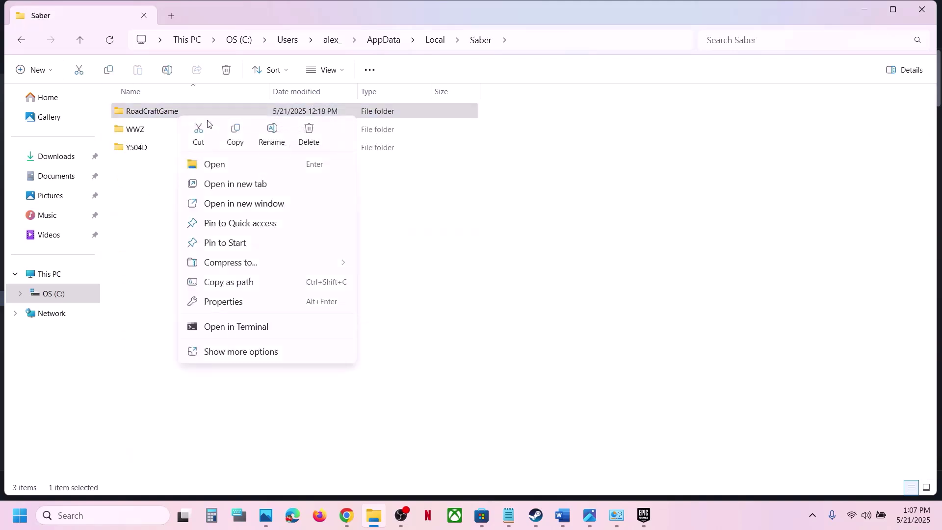
left_click(240, 139)
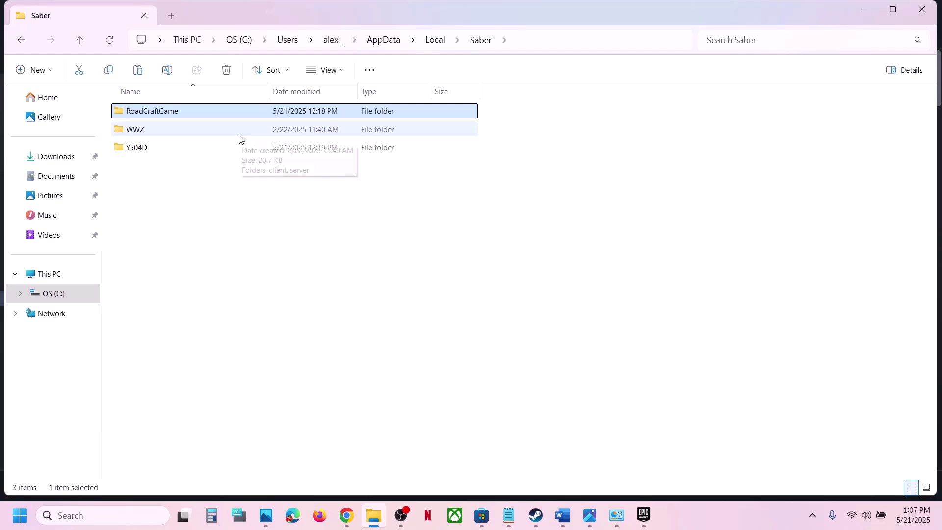
key("super+d")
key("ctrl+v")
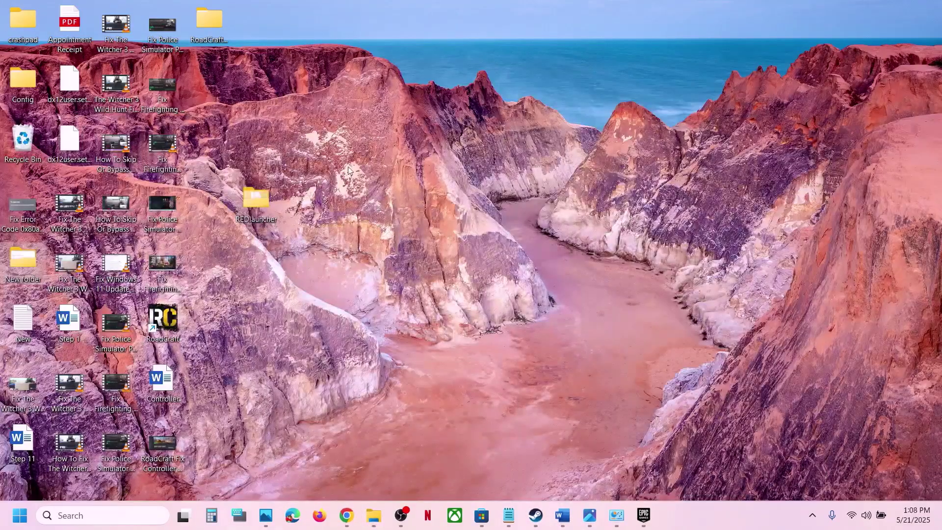
left_click_drag(216, 26, 489, 233)
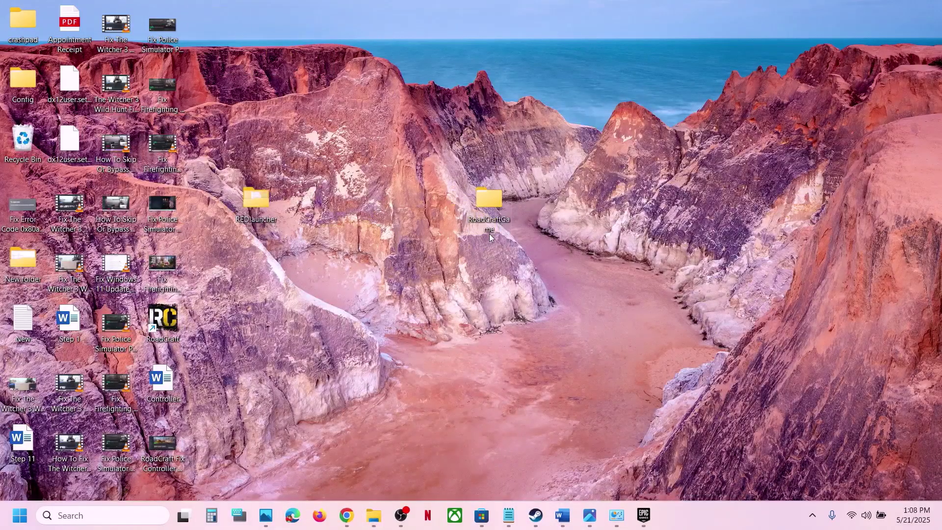
Step: Return to the Saber folder in File Explorer and rename the RoadCraftGame folder as RoadCraftGame.old
left_click(373, 515)
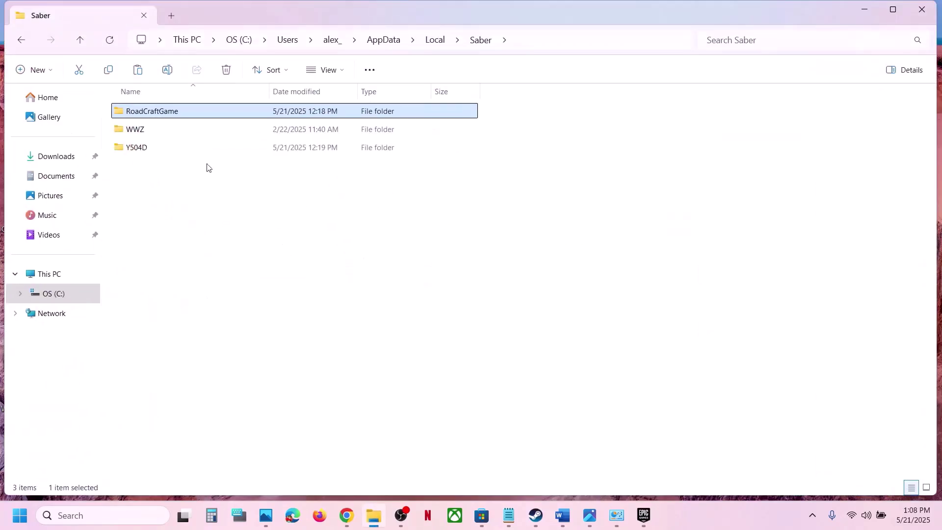
right_click(170, 110)
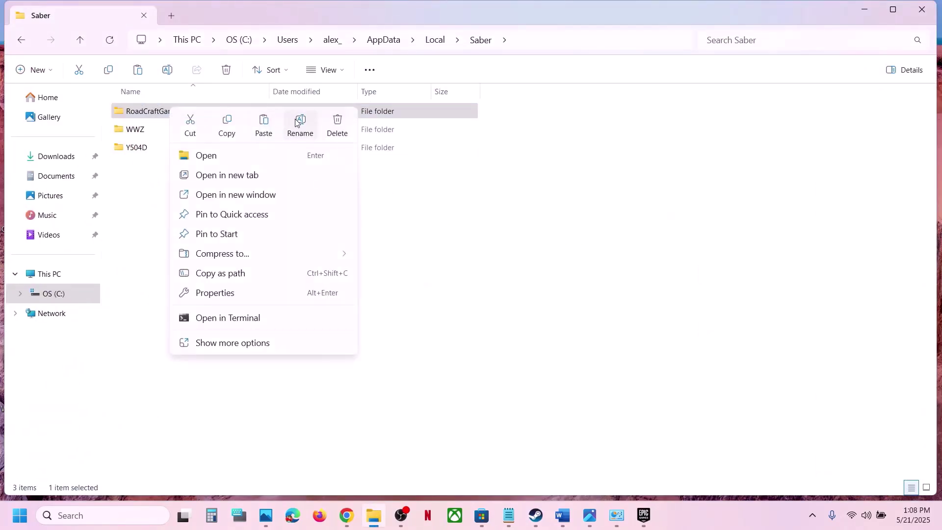
left_click(300, 122)
left_click(193, 112)
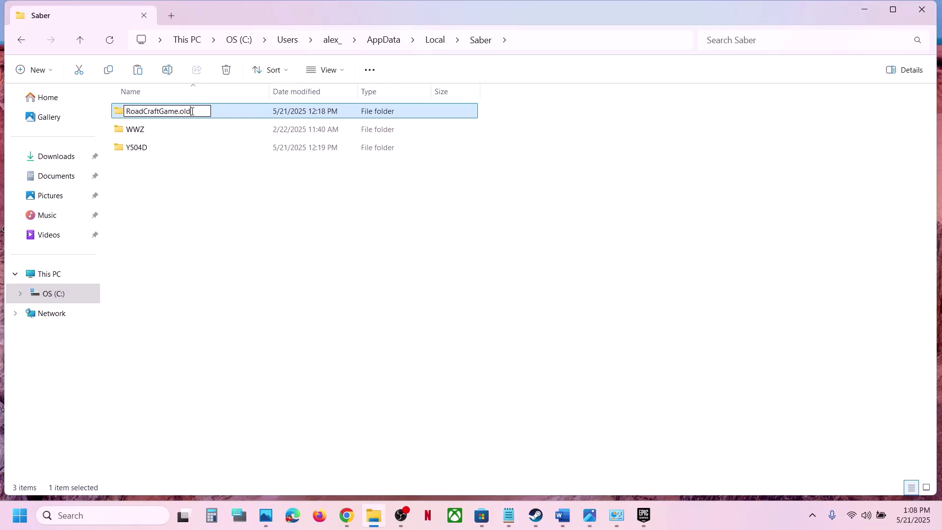
left_click(319, 282)
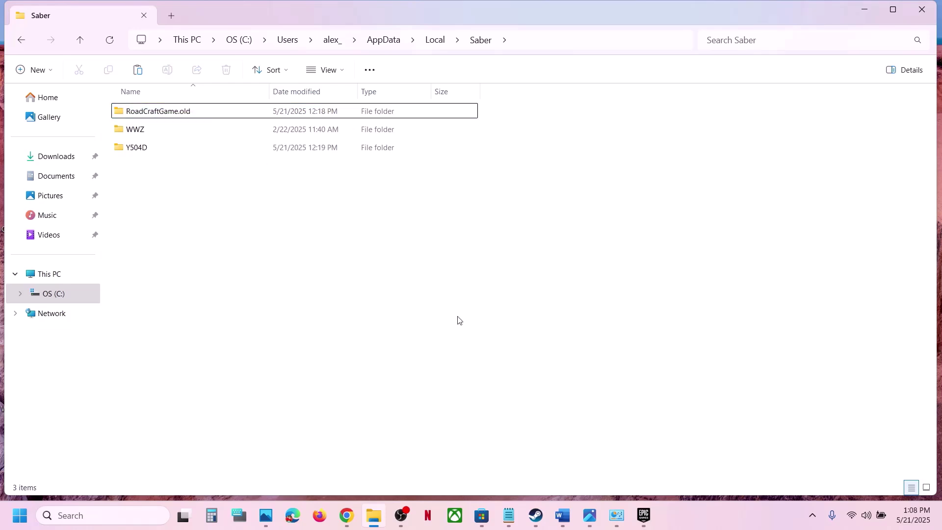
Step: Switch to Steam and on to the Word document, and copy the Visual C++ download link under Step 13
left_click(536, 516)
mouse_move(558, 524)
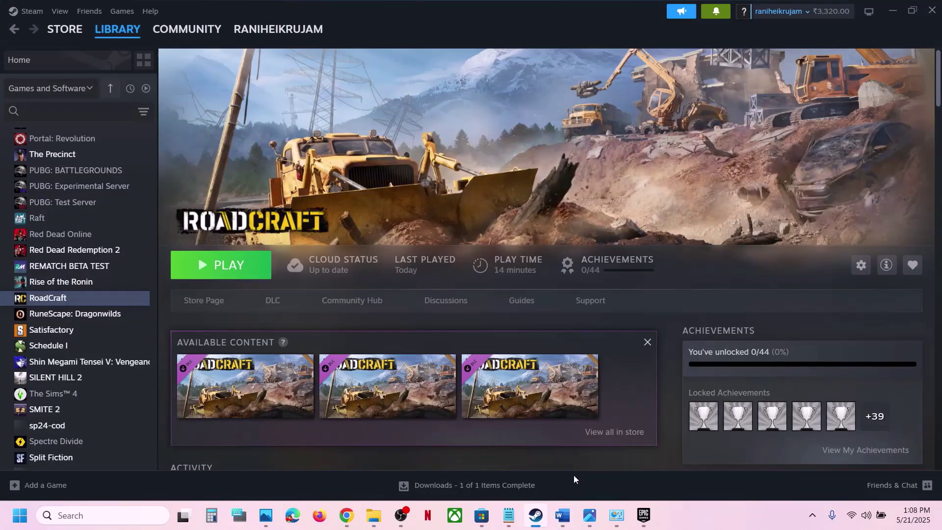
left_click(563, 515)
scroll(421, 383, "down", 3)
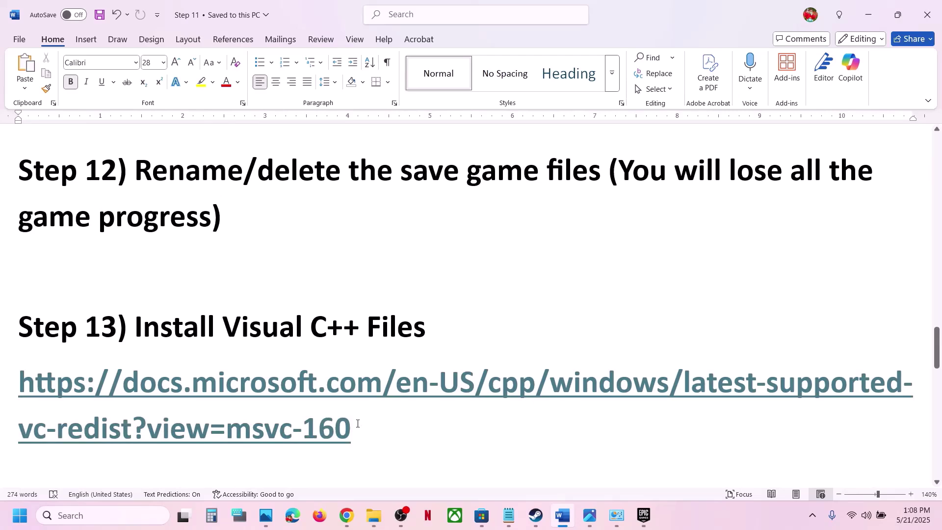
triple_click(357, 423)
key("ctrl+c")
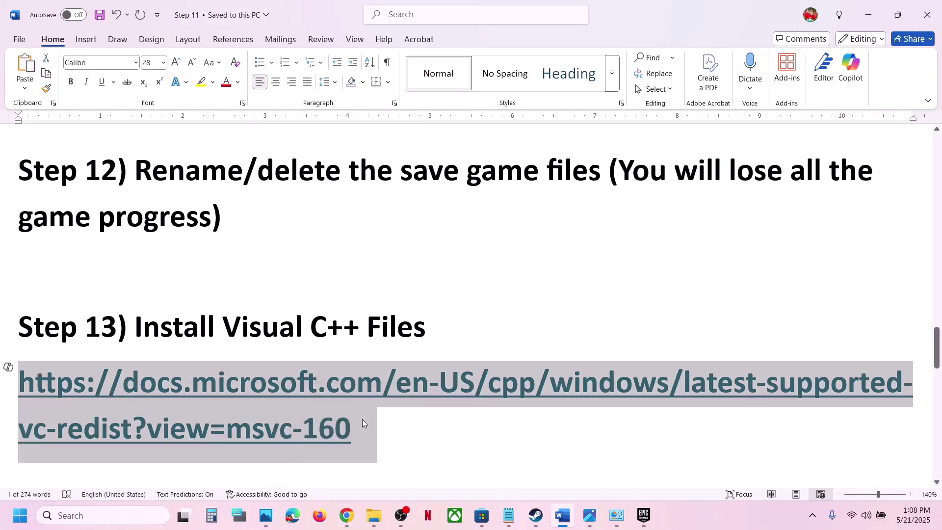
Step: Switch to Chrome, open the copied Visual C++ link in a new tab, and find the redistributable download table
left_click(345, 514)
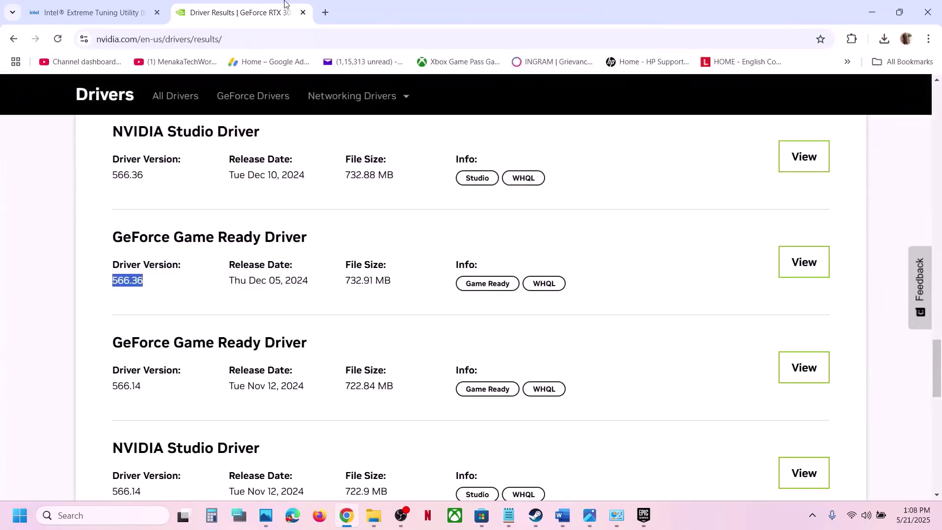
left_click(325, 13)
key("ctrl+v")
key("Return")
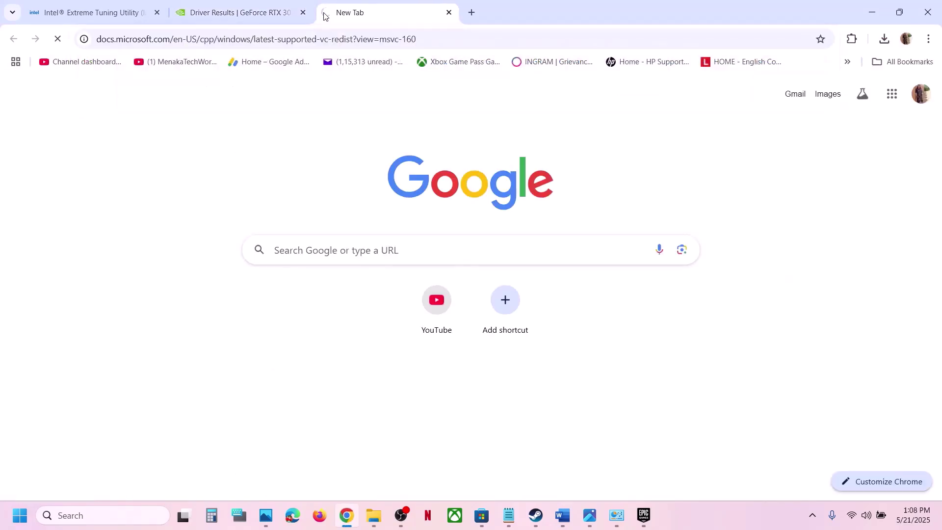
scroll(386, 98, "down", 10)
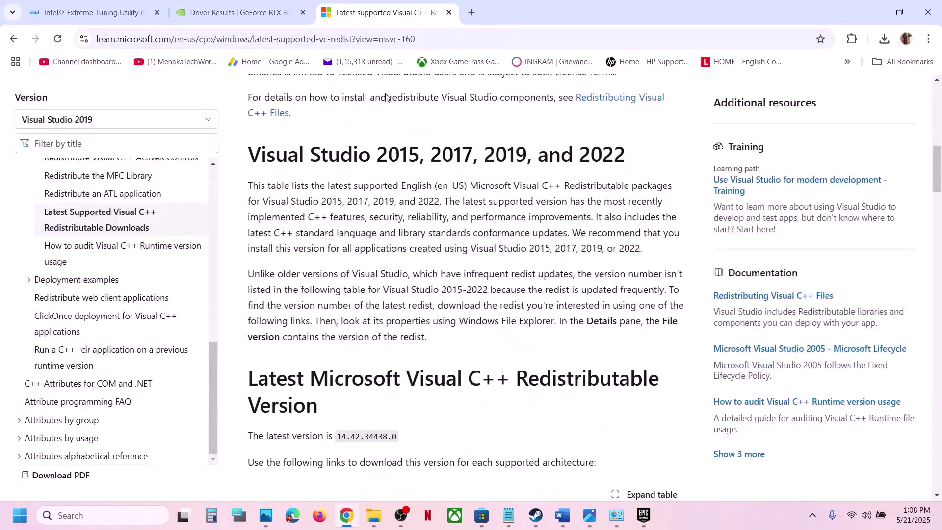
scroll(356, 206, "down", 6)
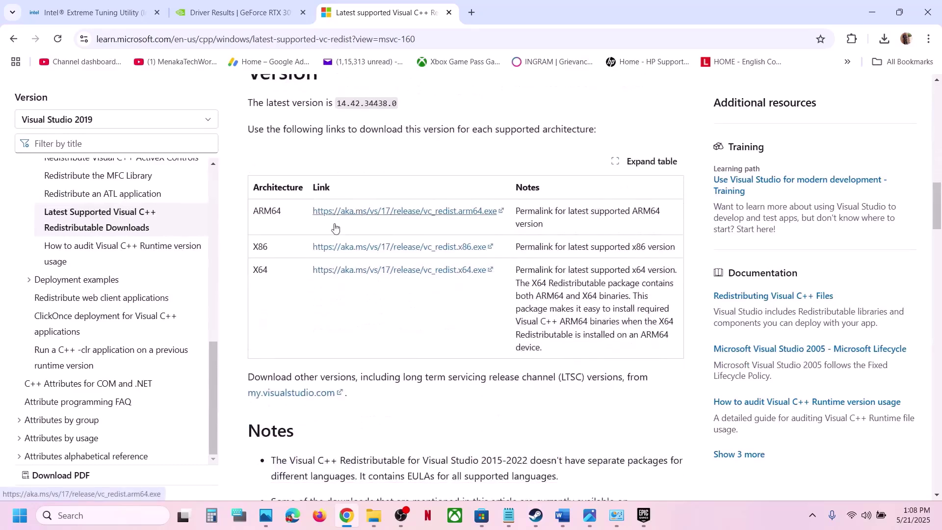
Step: Download the X86 Visual C++ 2015-2022 Redistributable, run the downloaded file, and start its installation
double_click(260, 271)
left_click_drag(253, 246, 383, 254)
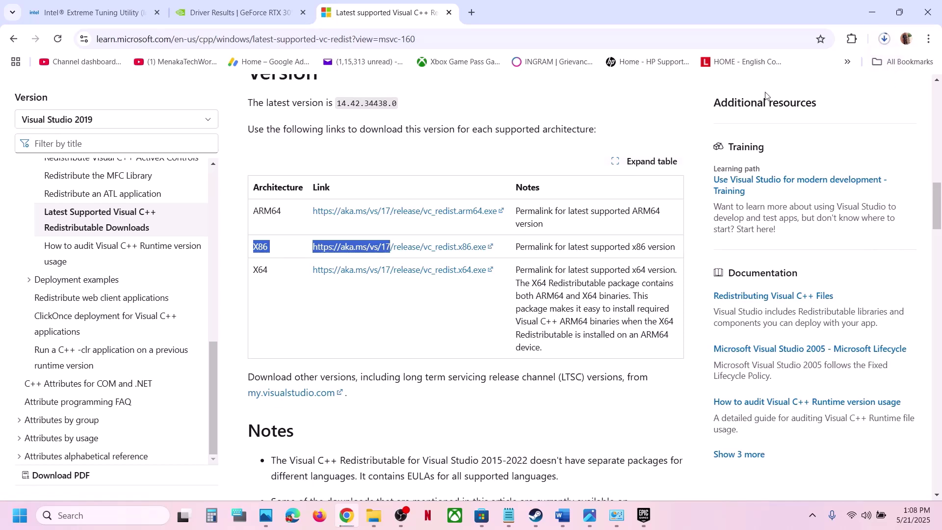
left_click(885, 39)
left_click(825, 73)
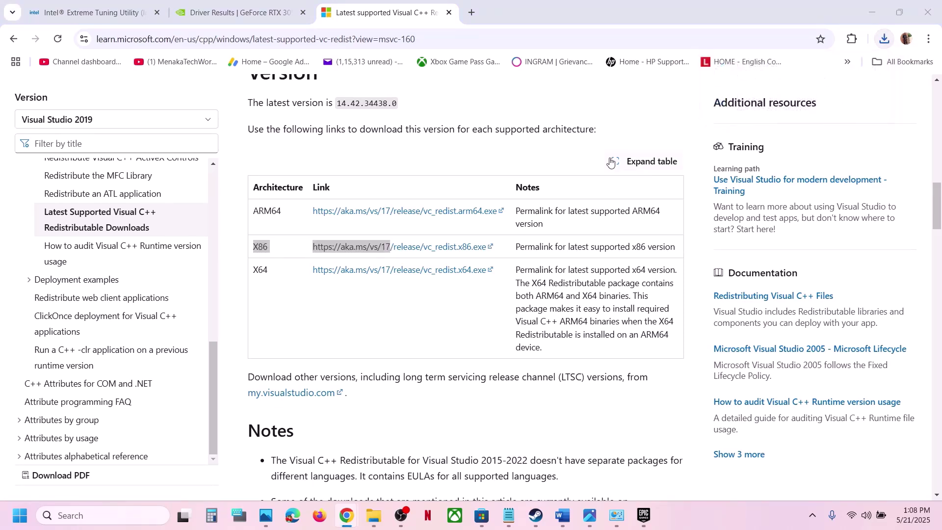
left_click(483, 323)
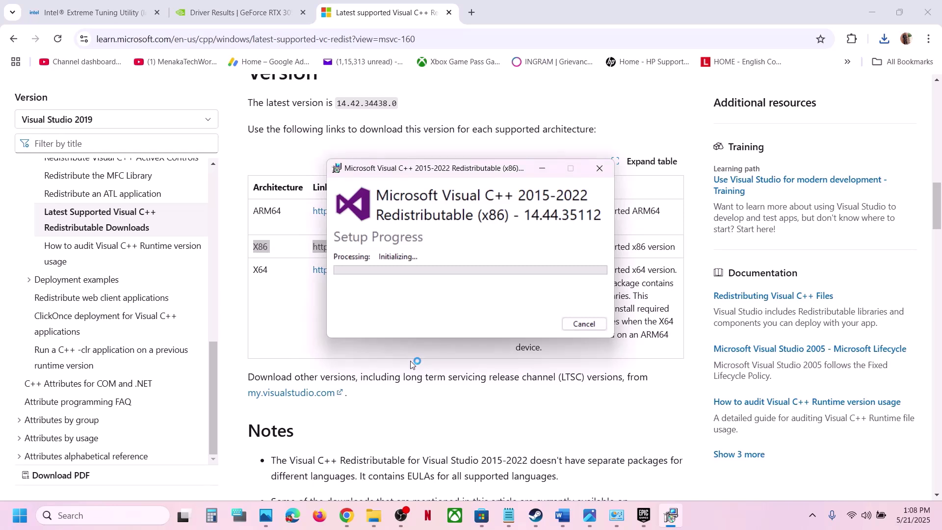
Step: Download the X64 Visual C++ 2015-2022 Redistributable, run the downloaded file, and start its installation
left_click(261, 269)
double_click(261, 270)
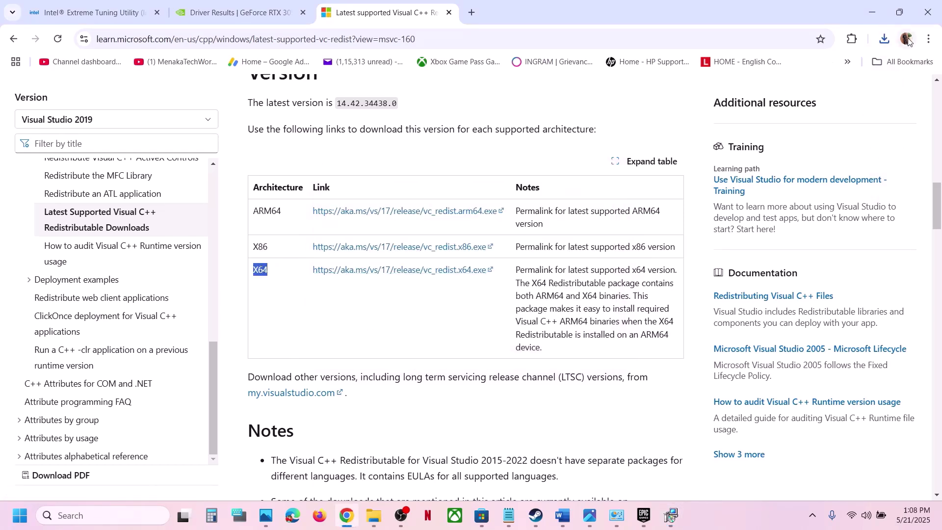
left_click(888, 39)
left_click(825, 93)
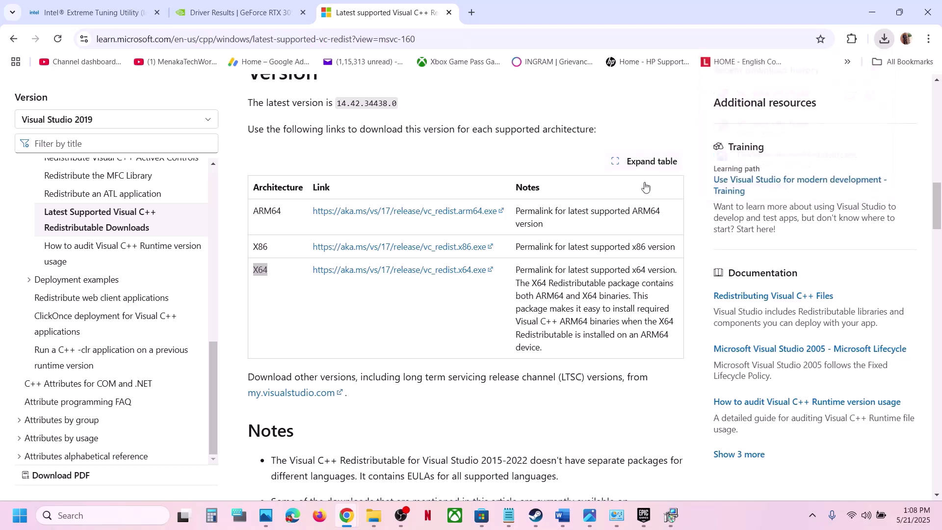
left_click(484, 323)
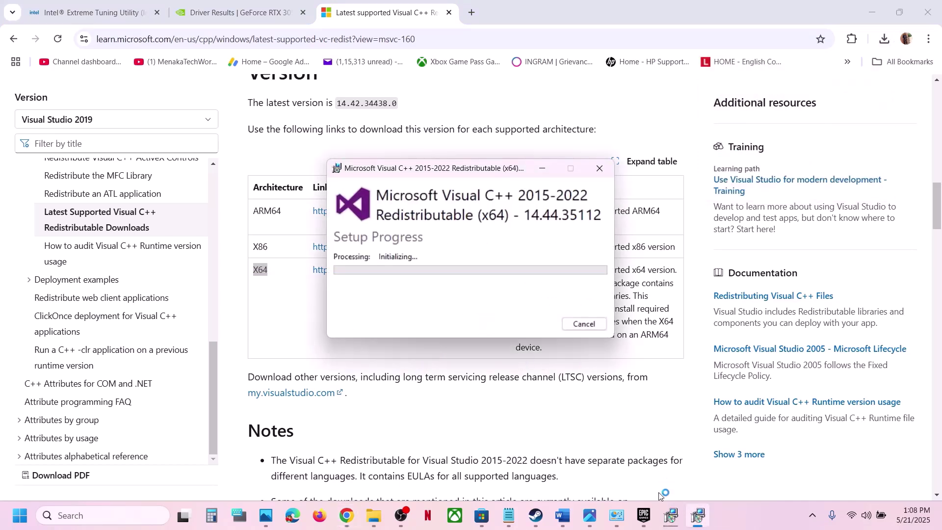
Step: Bring the x86 redistributable setup window forward and move it beside the x64 setup window
left_click(671, 515)
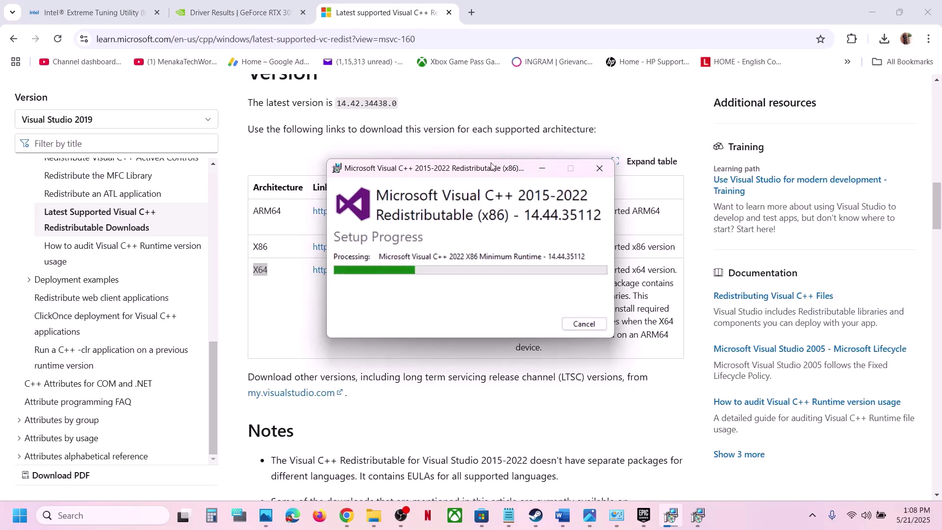
left_click_drag(492, 168, 768, 199)
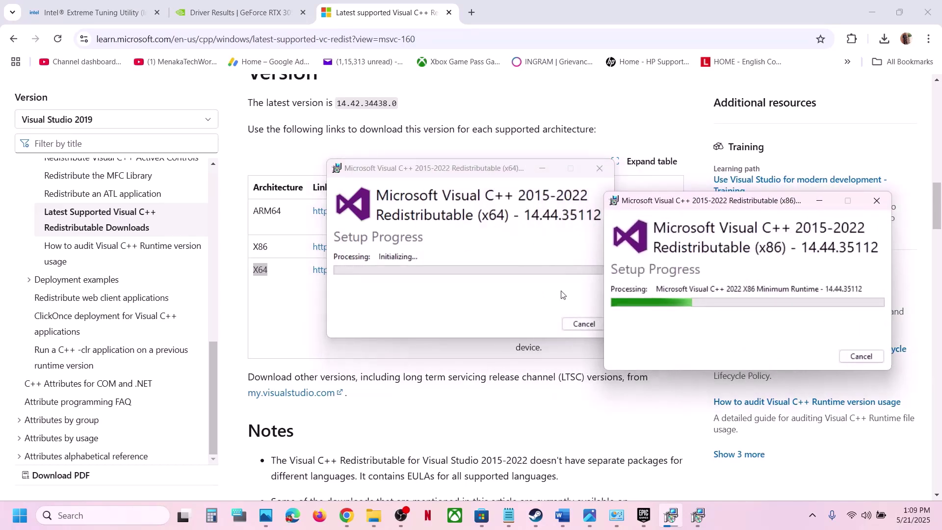
left_click(457, 400)
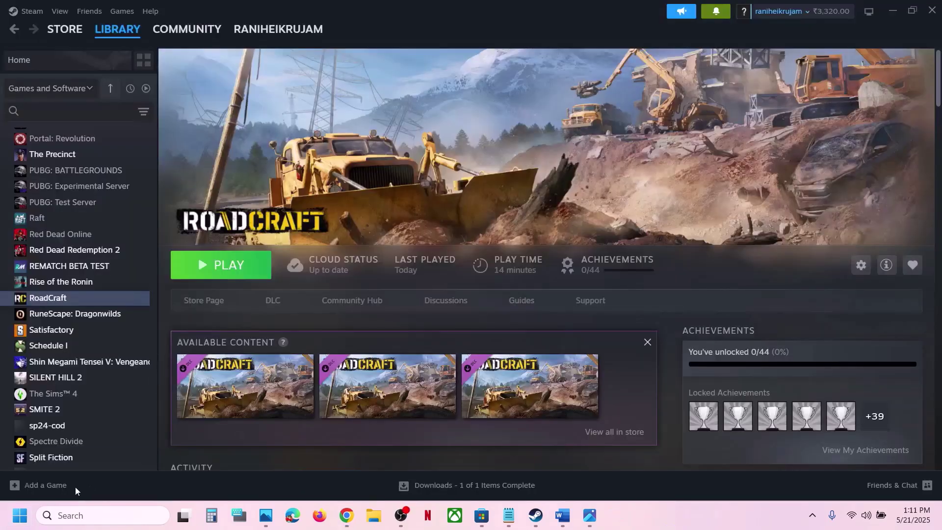
Step: Show the computer's Restart power option and dismiss it without restarting
left_click(19, 516)
left_click(351, 477)
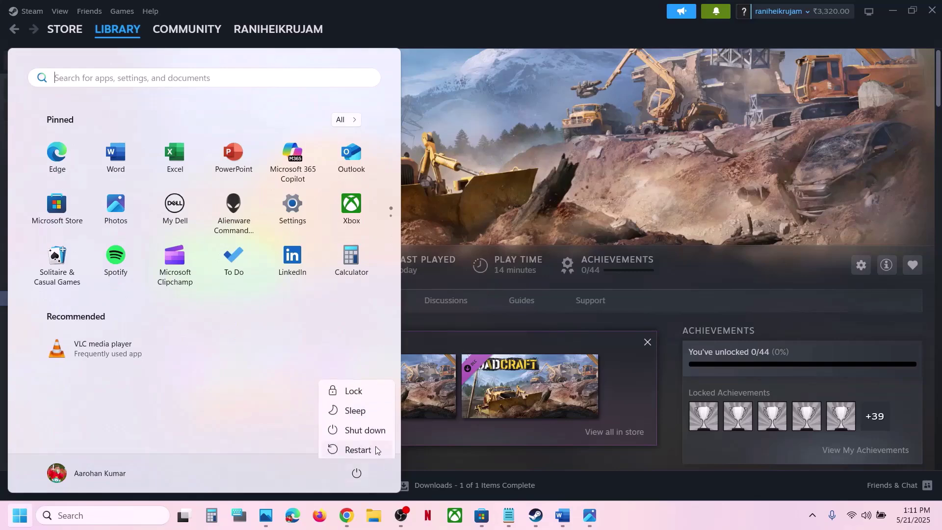
left_click(663, 178)
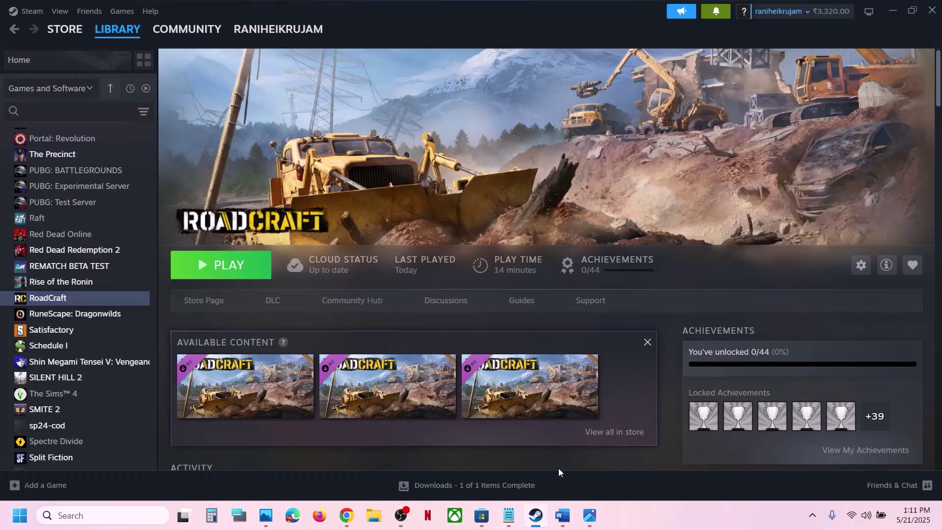
Step: Switch to the Word document and read the Step 14 instructions for increasing virtual memory
left_click(563, 515)
scroll(384, 336, "down", 3)
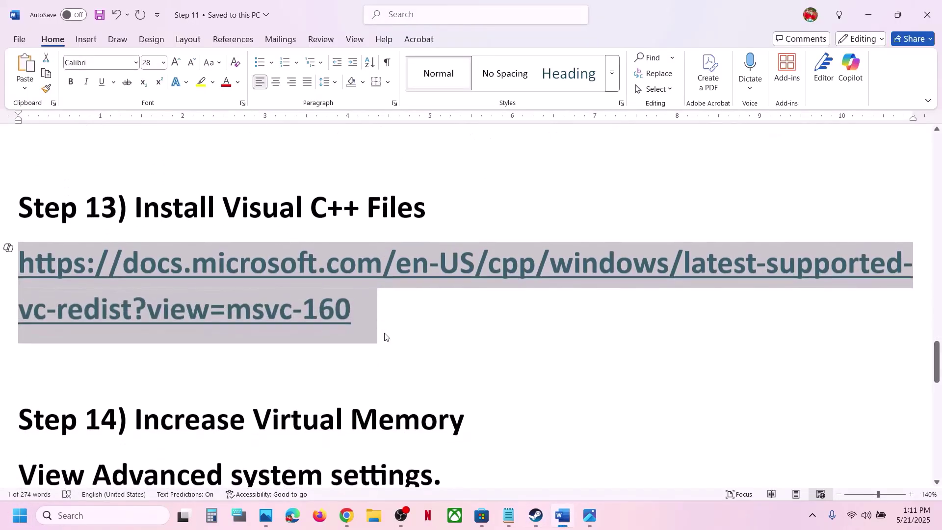
scroll(384, 337, "down", 3)
left_click(681, 506)
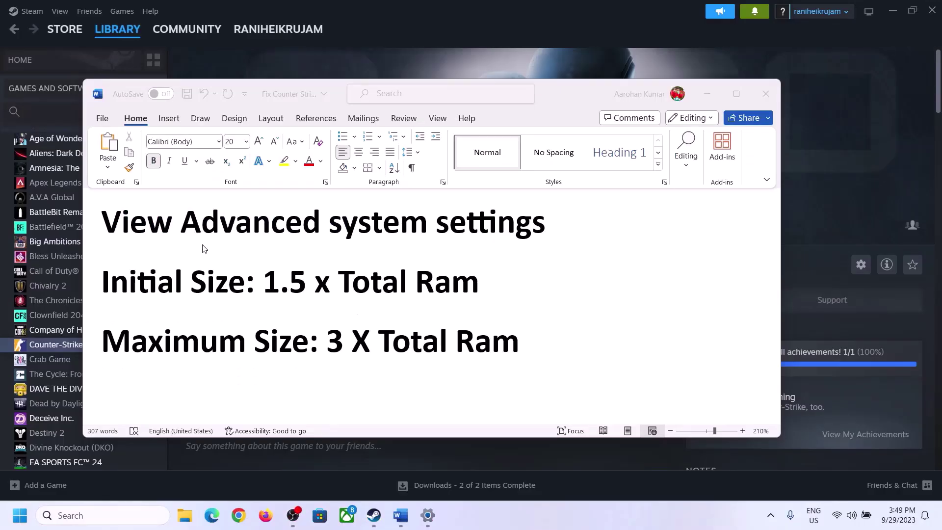
Step: Copy the line "View Advanced system settings" from the document, search Windows for it, and open the matching Control Panel result
left_click(134, 227)
left_click_drag(112, 227, 516, 238)
key("ctrl+c")
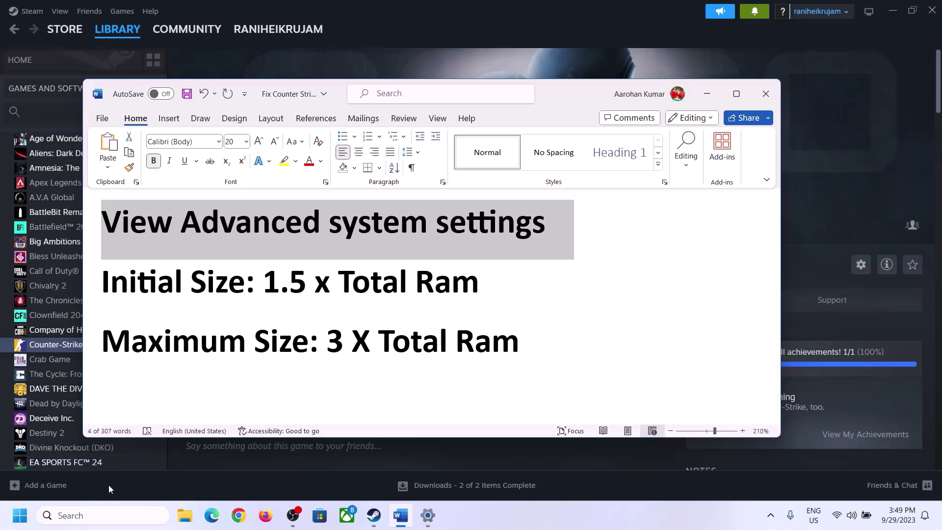
left_click(105, 515)
key("ctrl+v")
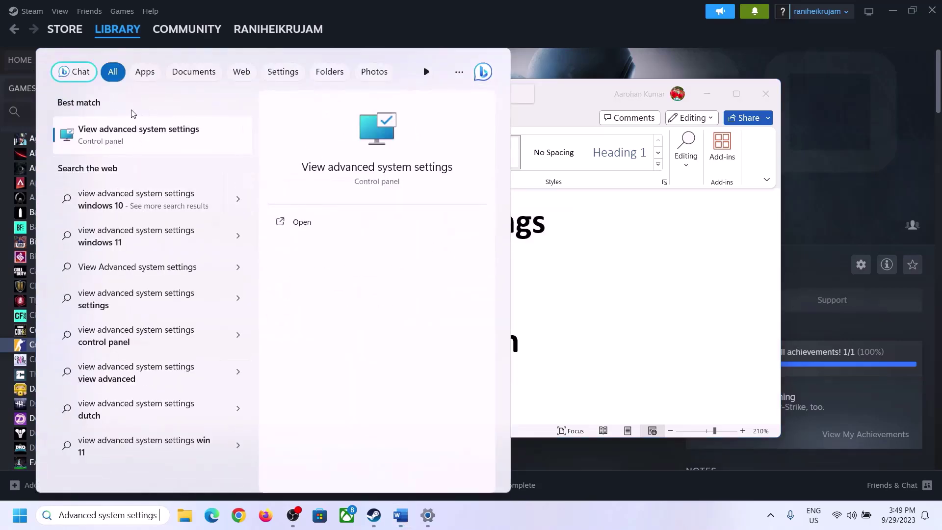
left_click(133, 137)
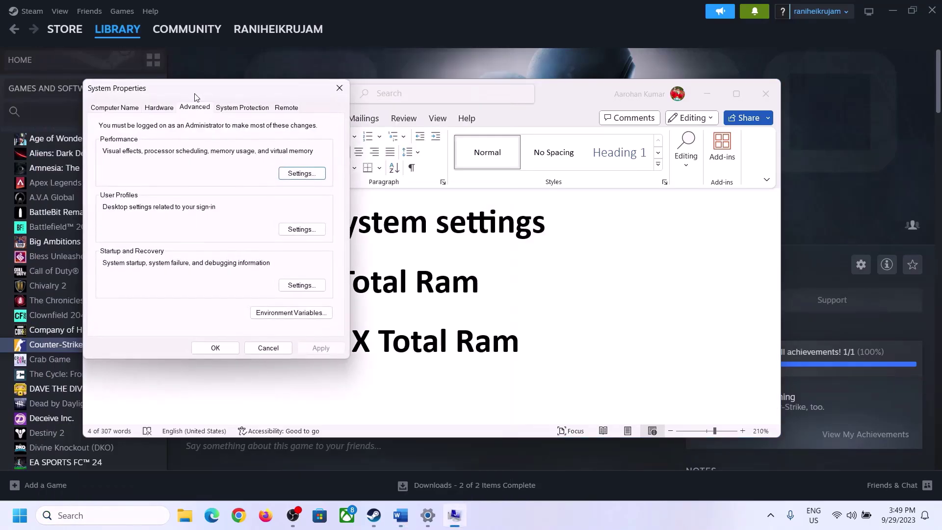
Step: Move the System Properties window off the document's instructions and open the advanced Performance Options containing the virtual memory settings
left_click_drag(272, 99, 422, 170)
left_click(521, 247)
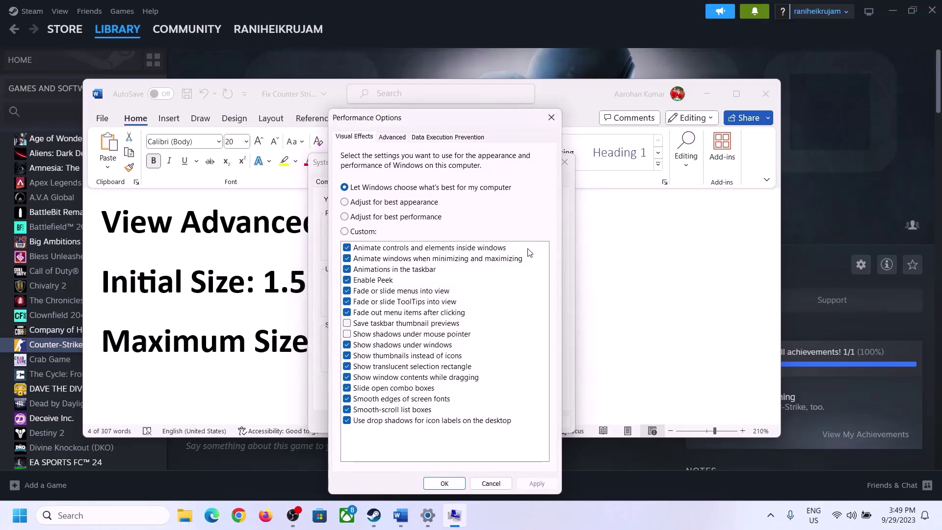
left_click(395, 138)
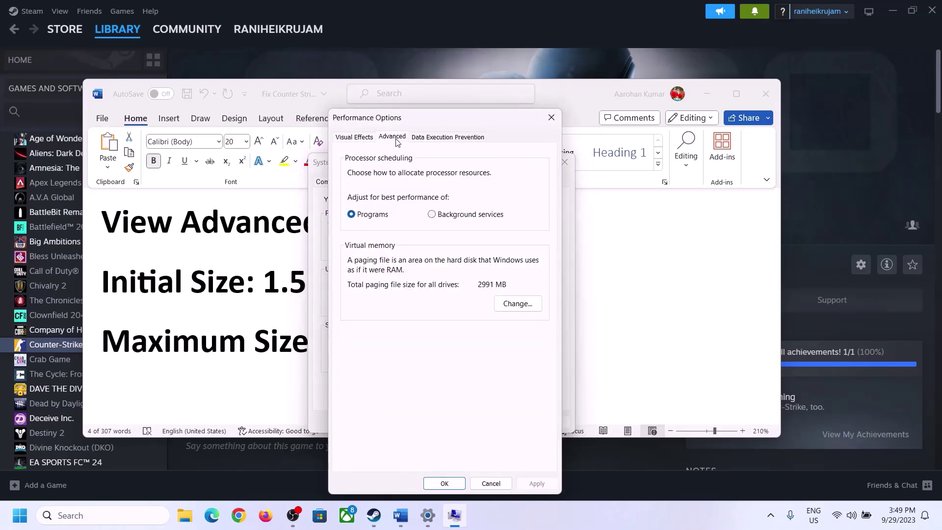